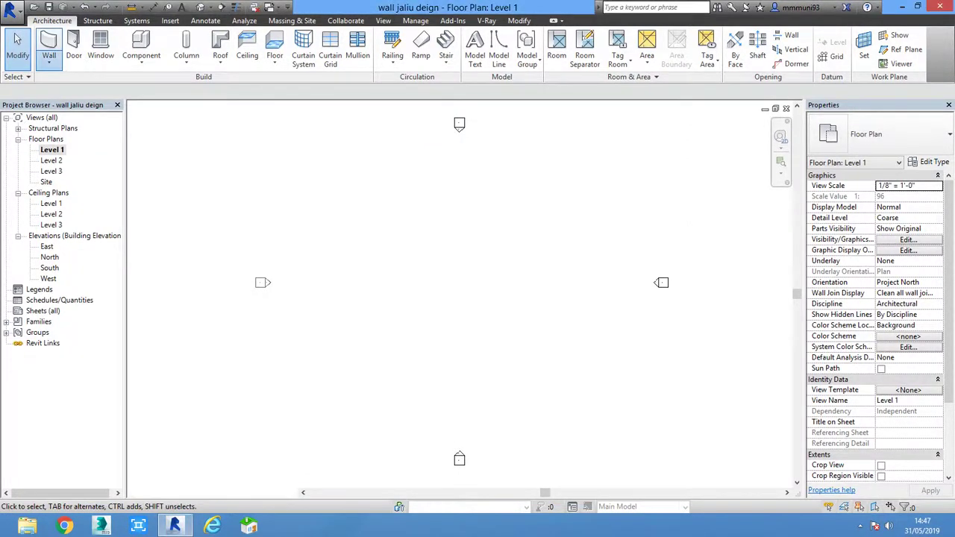
Start the Architectural Wall tool with the wall height set to 10'
{"action": "left_click", "coordinate": [48, 62]}
{"action": "left_click", "coordinate": [83, 82]}
{"action": "type", "text": "1"}
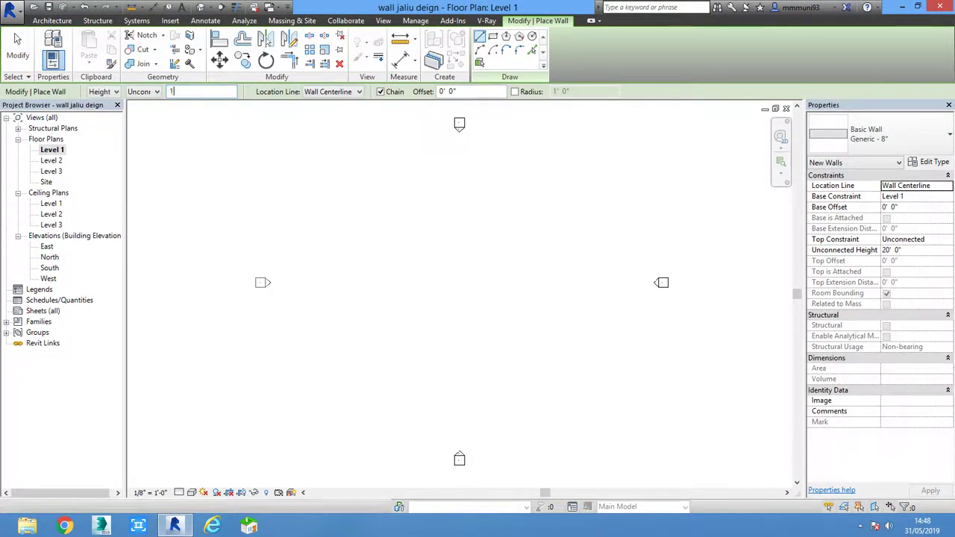
{"action": "key", "text": "Return"}
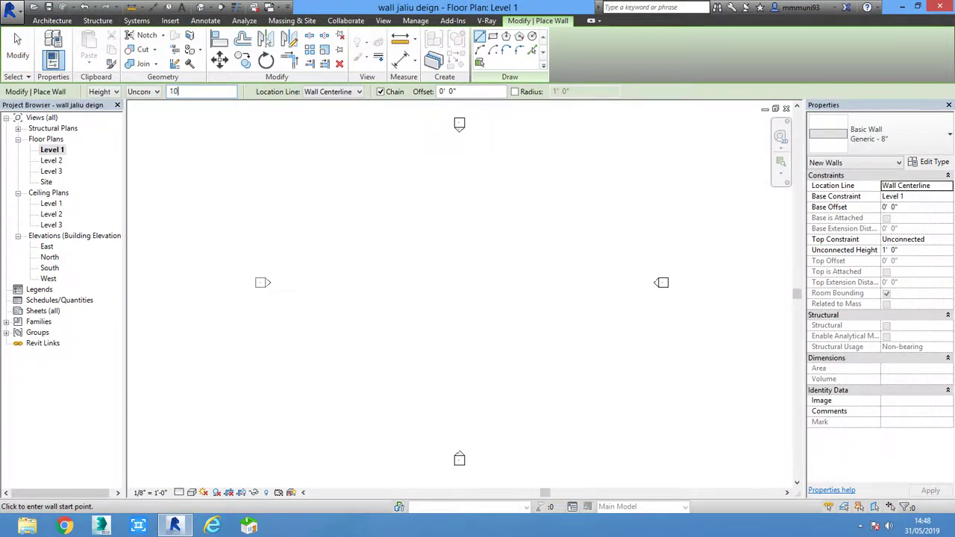
Duplicate the Generic - 8" wall type as Generic - 8" 2
{"action": "left_click", "coordinate": [929, 161]}
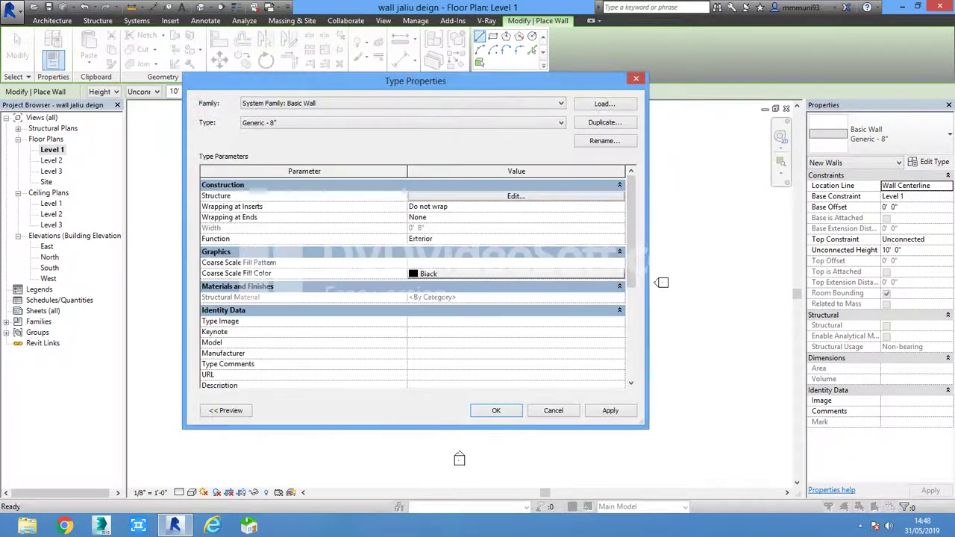
{"action": "left_click", "coordinate": [604, 122]}
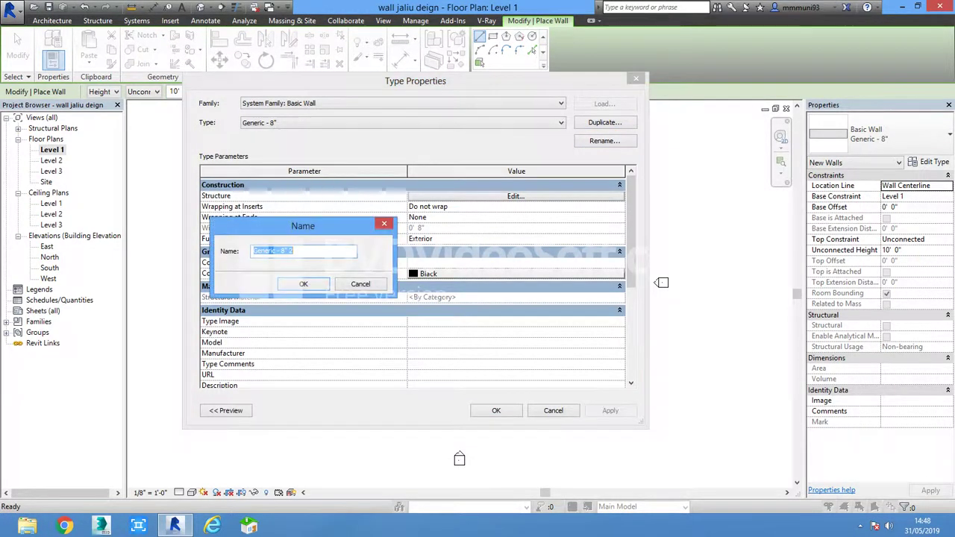
{"action": "key", "text": "Escape"}
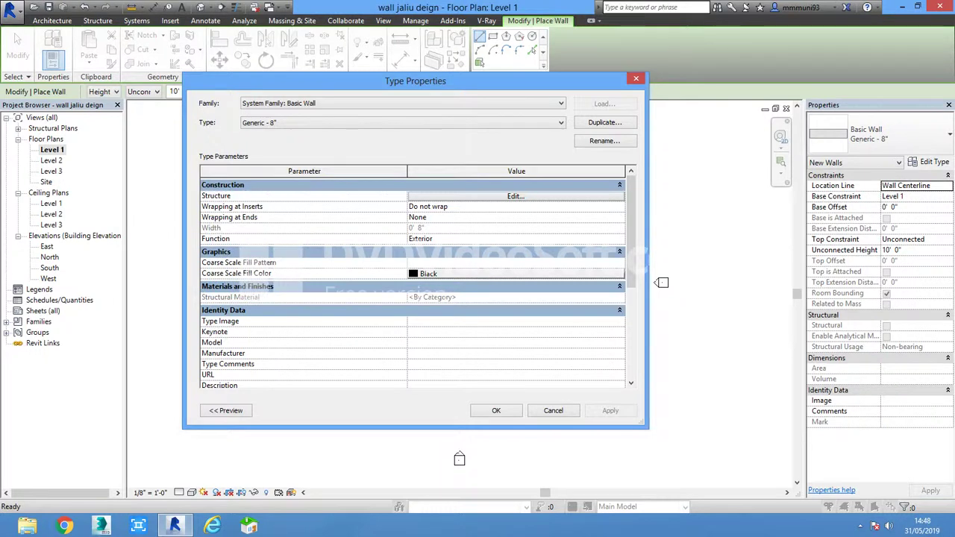
Make its structure layer 9" thick with Gypsum Wall Board material
{"action": "left_click", "coordinate": [514, 195]}
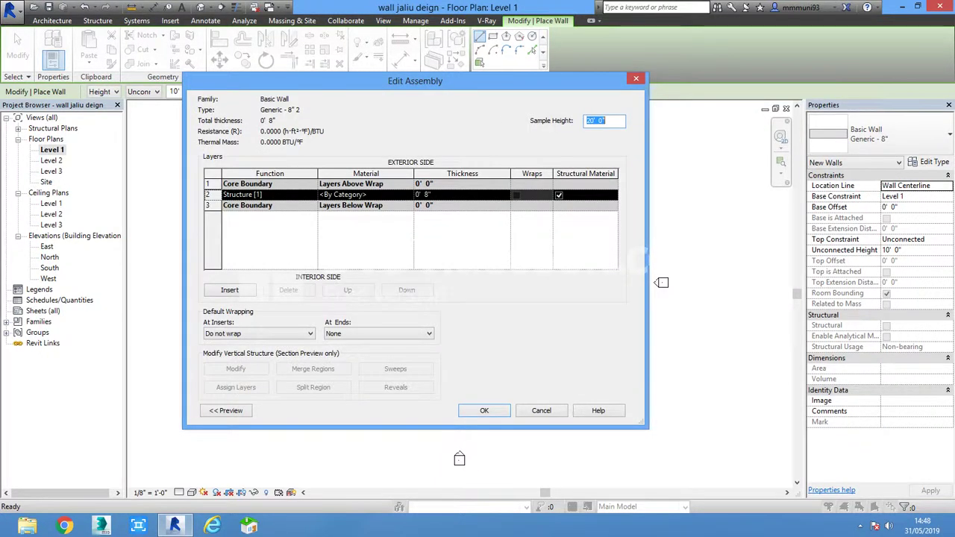
{"action": "left_click", "coordinate": [423, 193]}
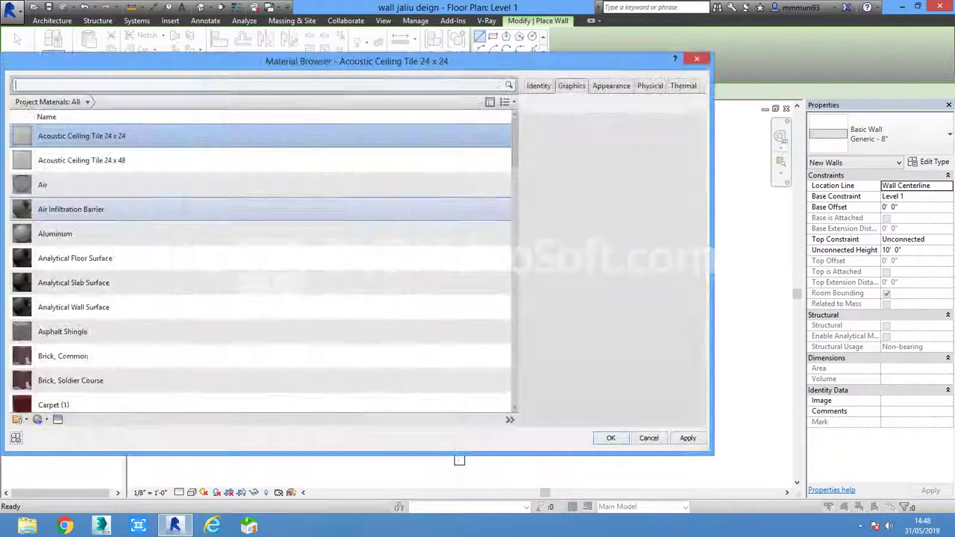
{"action": "left_click", "coordinate": [73, 282]}
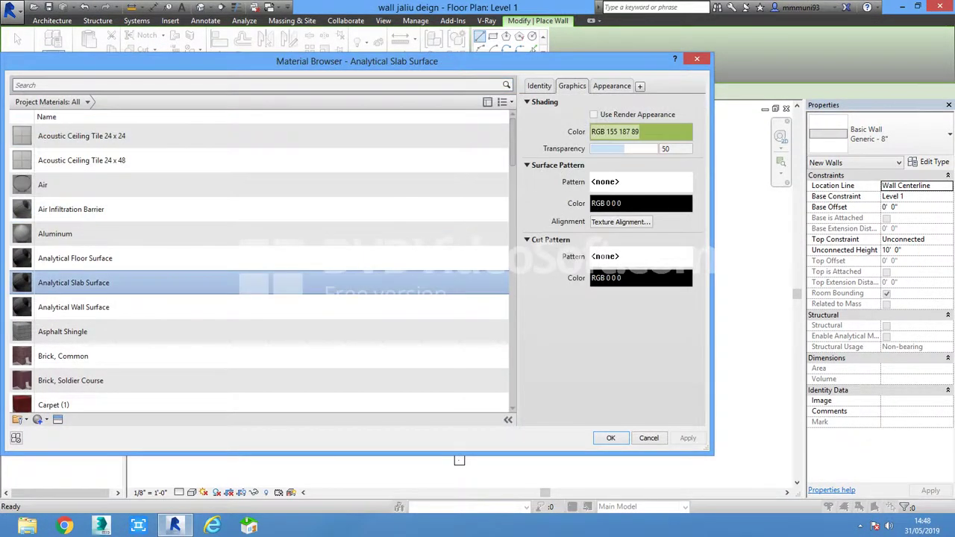
{"action": "left_click", "coordinate": [69, 400]}
{"action": "key", "text": "Return"}
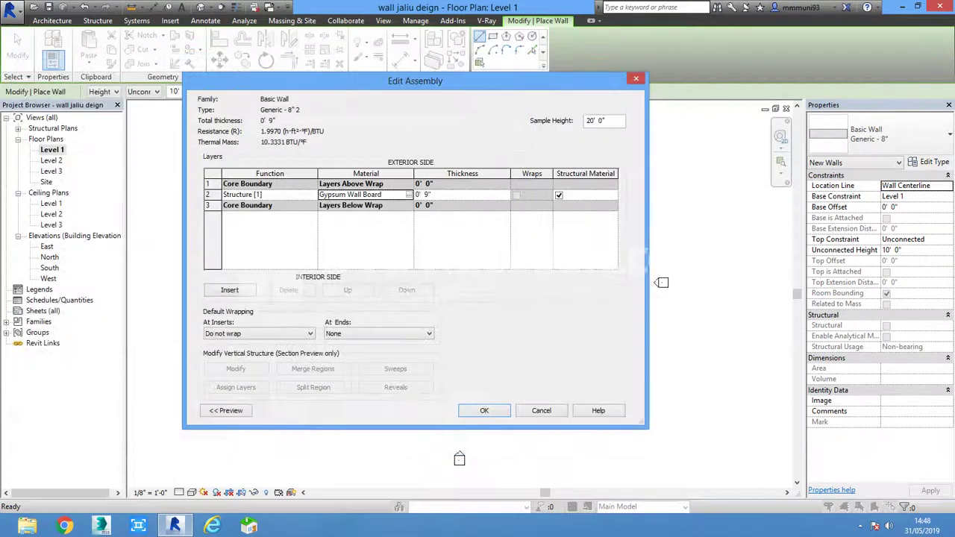
{"action": "left_click", "coordinate": [484, 410]}
{"action": "left_click", "coordinate": [494, 410]}
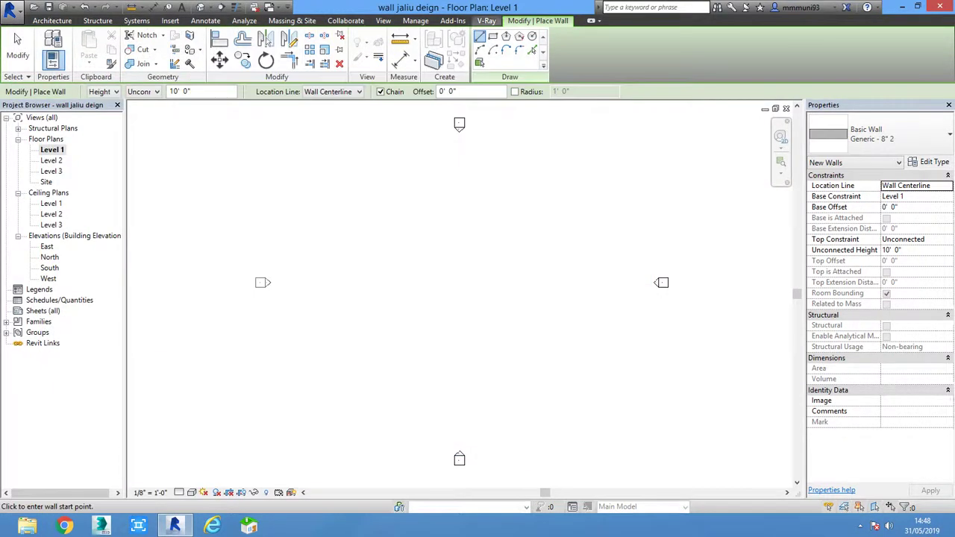
Draw a rectangular enclosure of walls on Level 1
{"action": "scroll", "coordinate": [392, 284], "scroll_direction": "up", "scroll_amount": 2}
{"action": "left_click", "coordinate": [379, 237]}
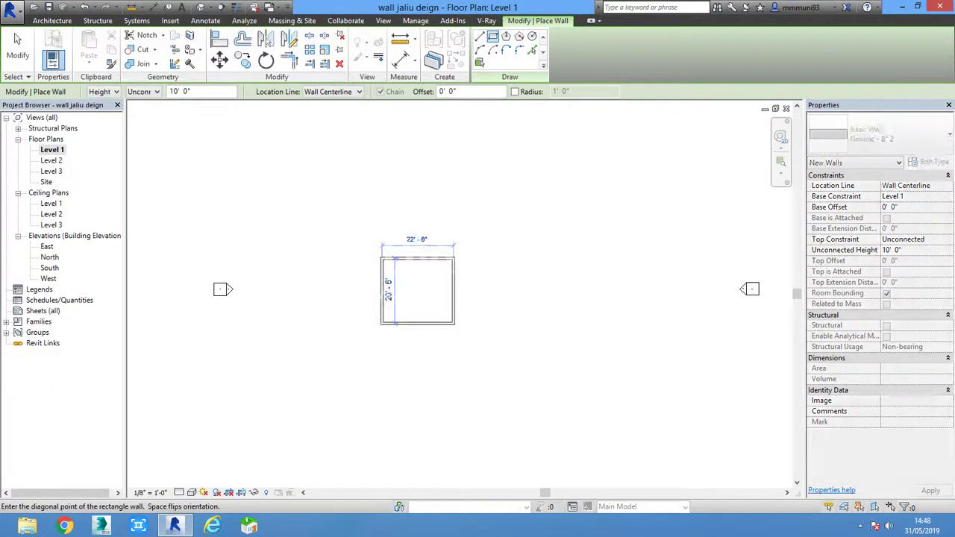
{"action": "left_click", "coordinate": [331, 204]}
{"action": "key", "text": "Escape"}
{"action": "key", "text": "Escape"}
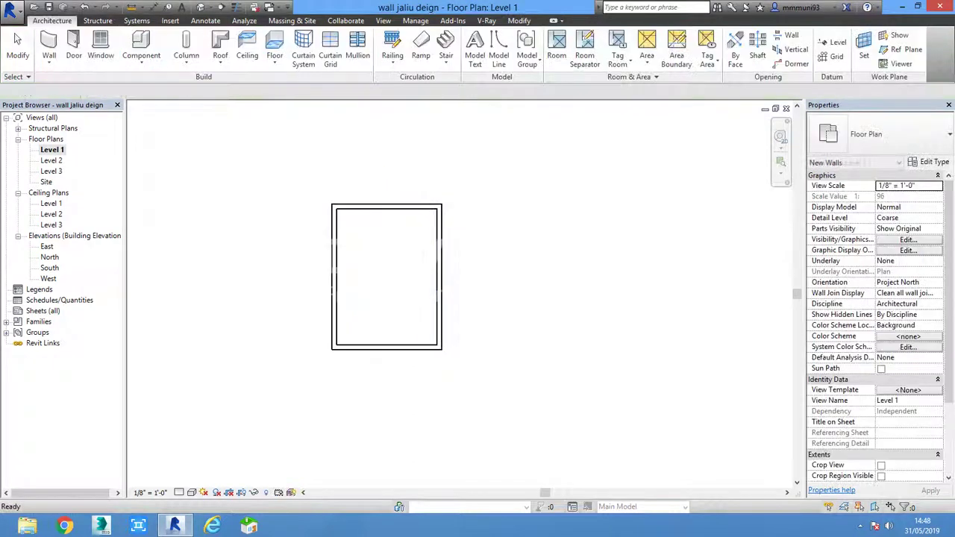
Resize the walls to 16' by 16', delete the dimension, and view them in default 3D
{"action": "left_click", "coordinate": [439, 277]}
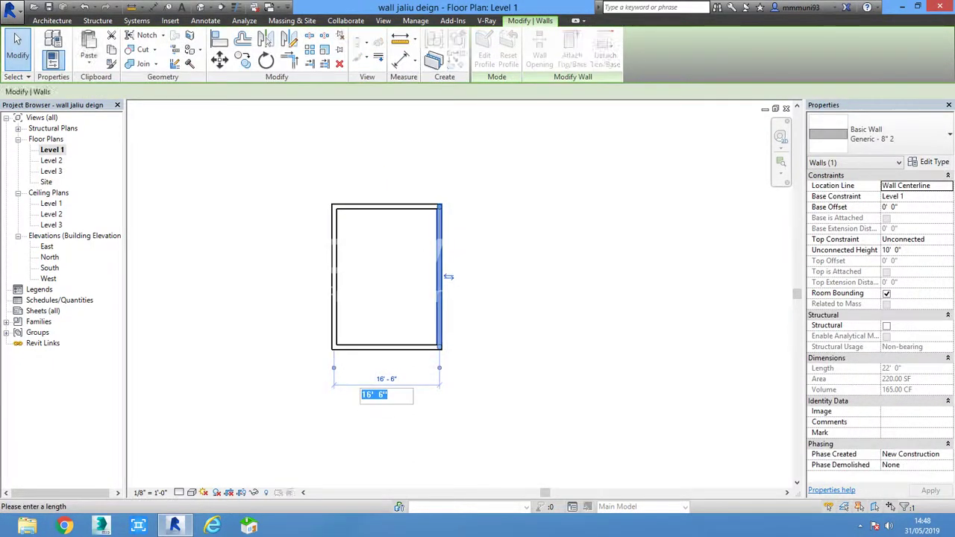
{"action": "type", "text": "10"}
{"action": "key", "text": "Return"}
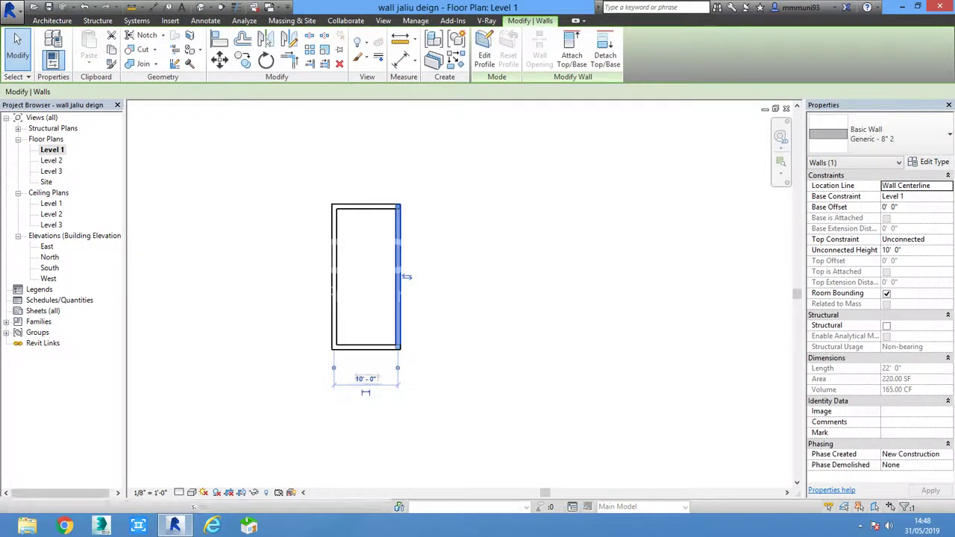
{"action": "type", "text": "16"}
{"action": "key", "text": "Return"}
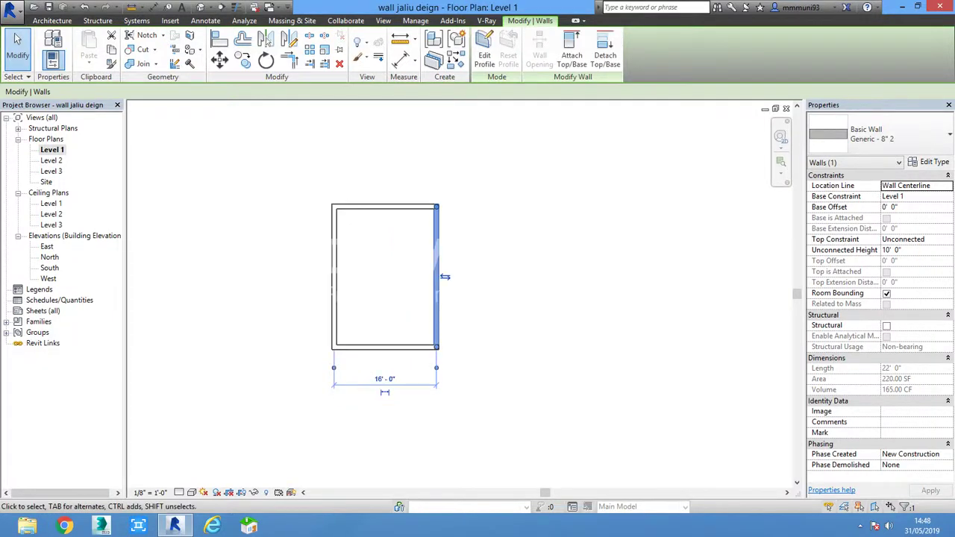
{"action": "left_click", "coordinate": [384, 347]}
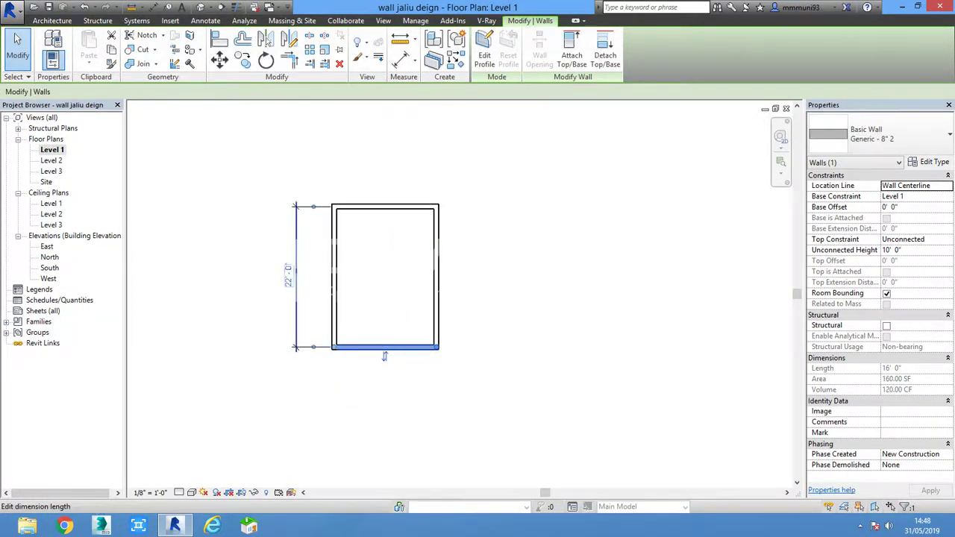
{"action": "left_click", "coordinate": [288, 273]}
{"action": "type", "text": "16"}
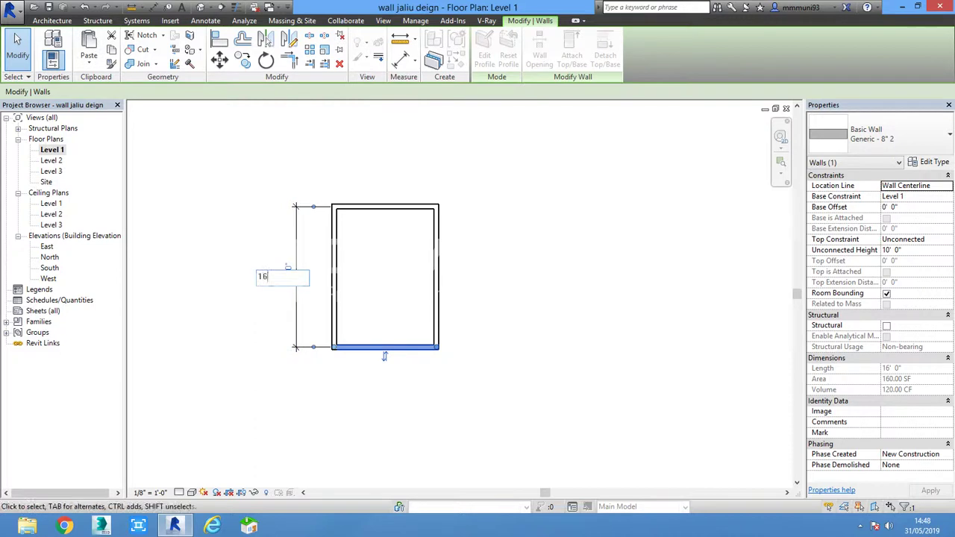
{"action": "key", "text": "Return"}
{"action": "left_click", "coordinate": [308, 257]}
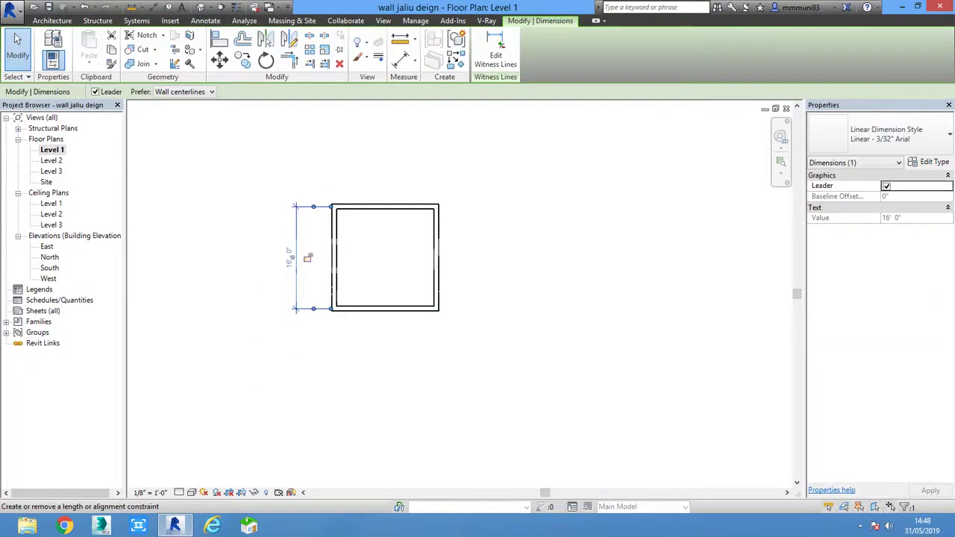
{"action": "key", "text": "Delete"}
{"action": "scroll", "coordinate": [366, 225], "scroll_direction": "up", "scroll_amount": 2}
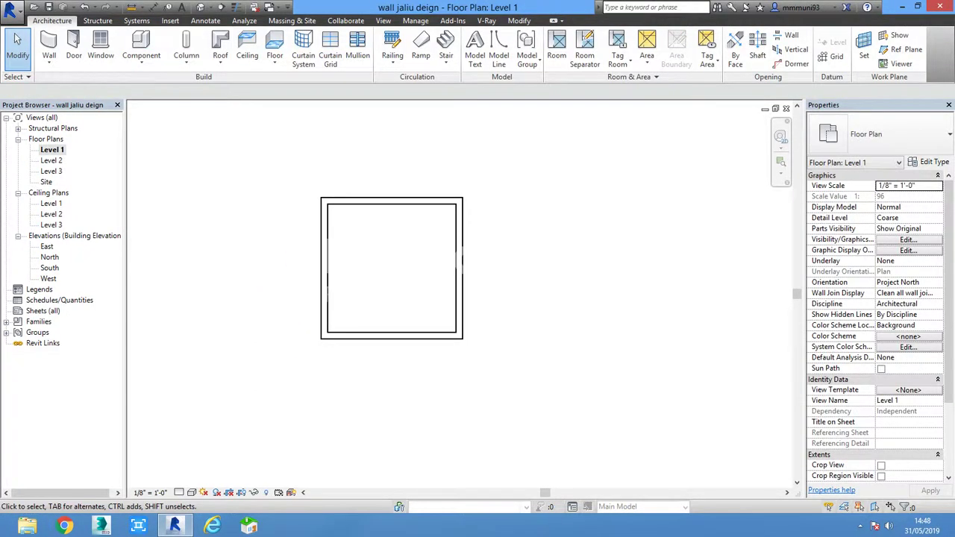
{"action": "left_click", "coordinate": [200, 7]}
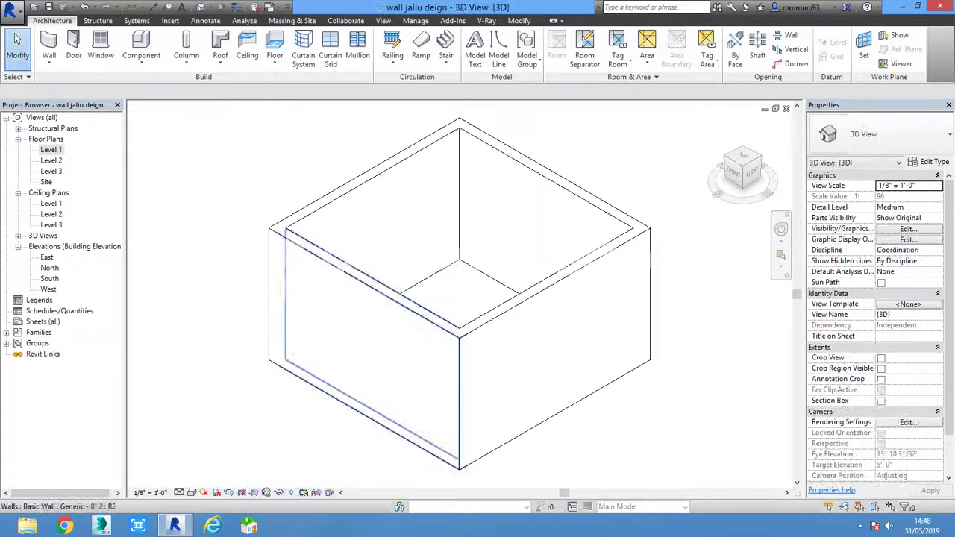
Orbit the walls with Shaded visual style applied, then return to the Level 1 plan
{"action": "middle_click_drag", "start_coordinate": [447, 298], "coordinate": [489, 292], "text": "shift"}
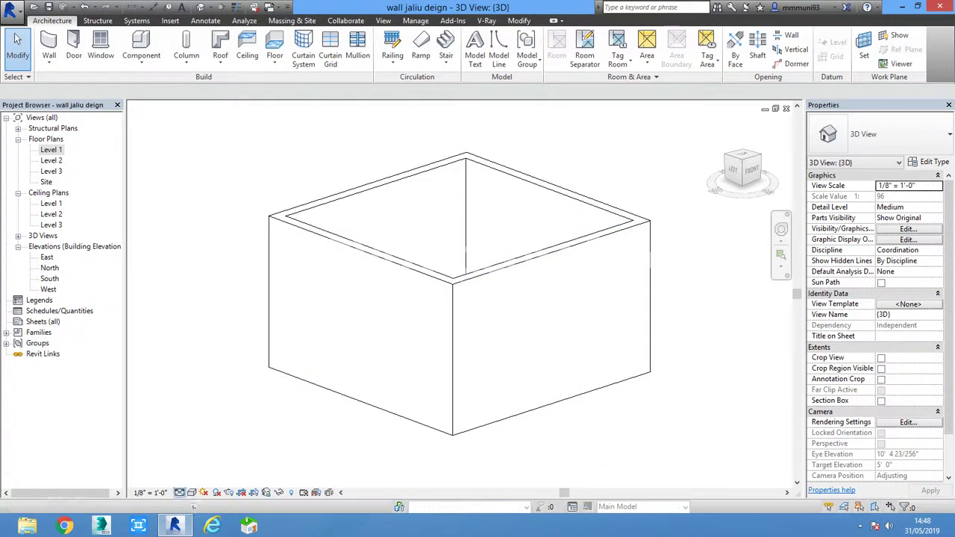
{"action": "left_click", "coordinate": [191, 493]}
{"action": "left_click", "coordinate": [216, 463]}
{"action": "middle_click_drag", "start_coordinate": [216, 463], "coordinate": [269, 448], "text": "shift"}
{"action": "double_click", "coordinate": [51, 149]}
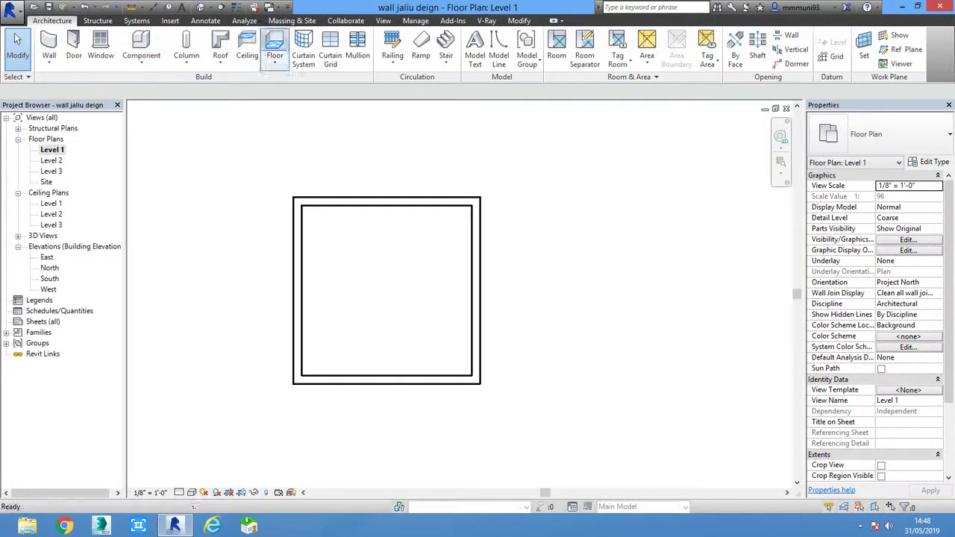
Create floor type Generic - 12" 2 with a 6" thick structure
{"action": "left_click", "coordinate": [274, 43]}
{"action": "left_click", "coordinate": [929, 162]}
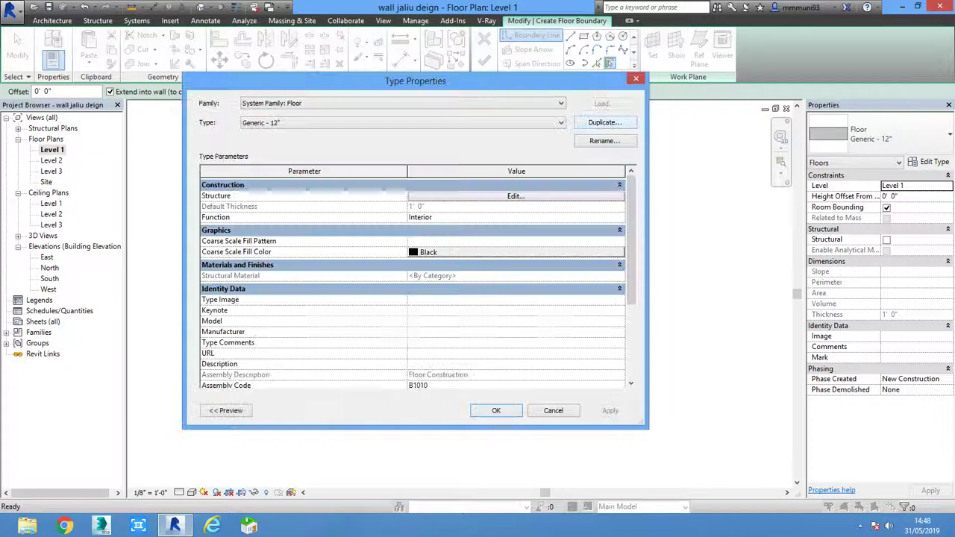
{"action": "left_click", "coordinate": [605, 122]}
{"action": "left_click", "coordinate": [305, 282]}
{"action": "left_click", "coordinate": [515, 196]}
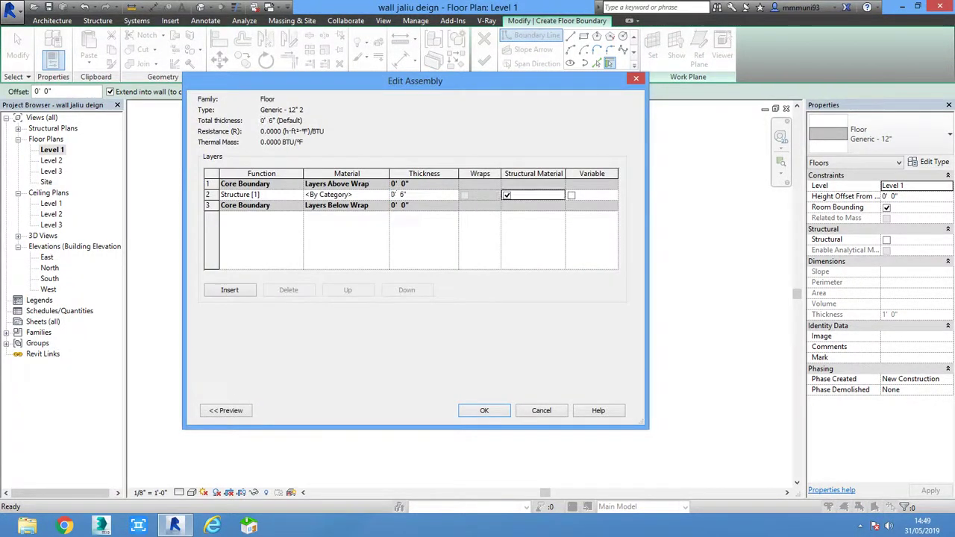
{"action": "key", "text": "Return"}
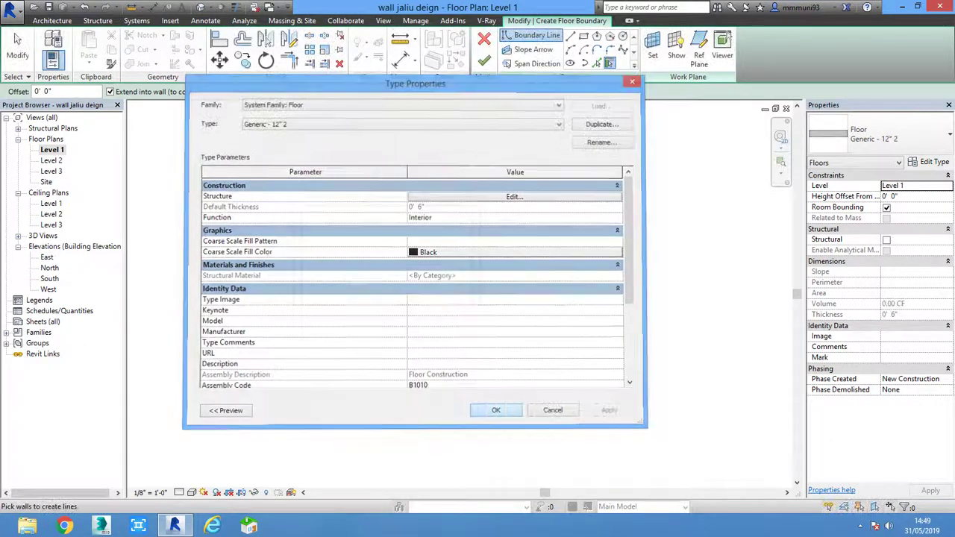
{"action": "key", "text": "Return"}
Sketch a rectangular floor boundary outside the walls and finish the floor
{"action": "left_click", "coordinate": [251, 180]}
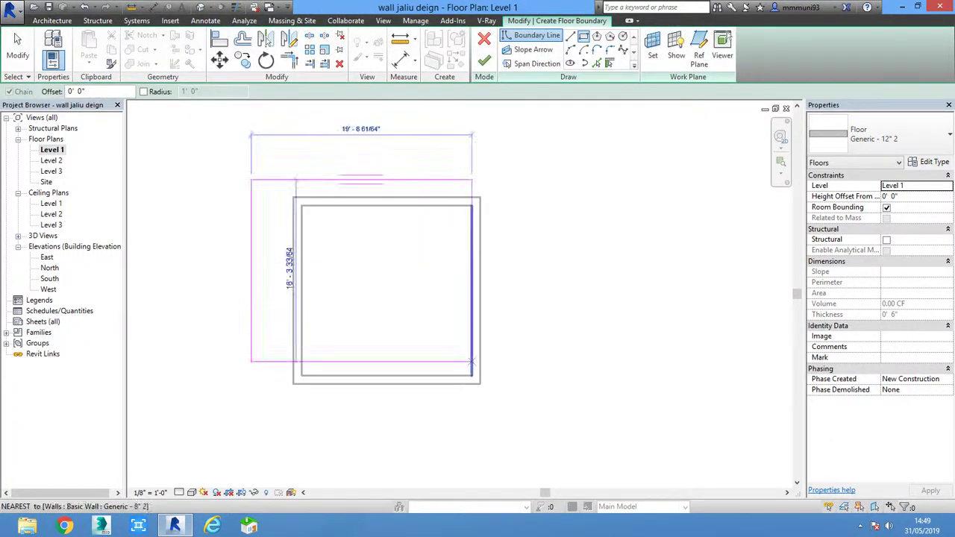
{"action": "left_click", "coordinate": [508, 436]}
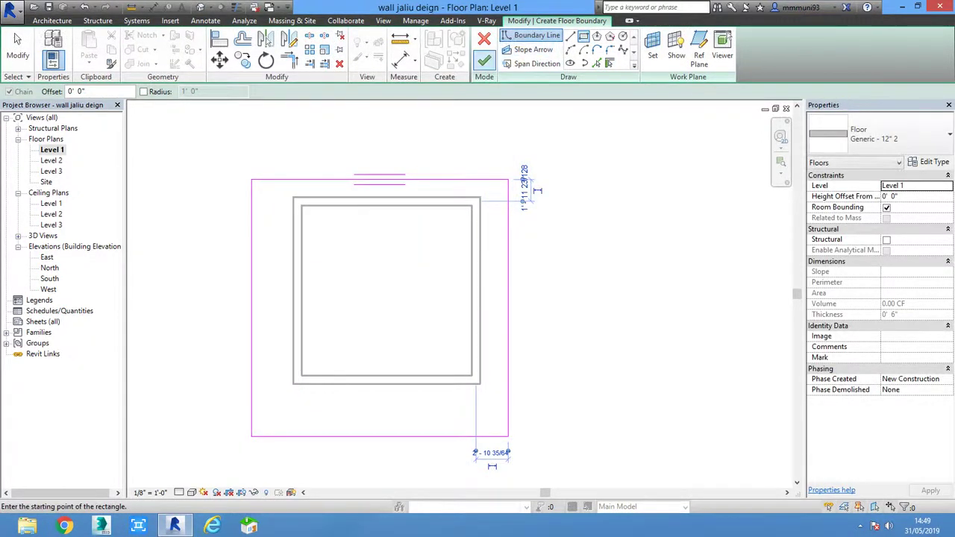
{"action": "left_click", "coordinate": [485, 60]}
{"action": "left_click", "coordinate": [18, 46]}
In the 3D view, select the floor and open its type's layer structure
{"action": "left_click", "coordinate": [200, 7]}
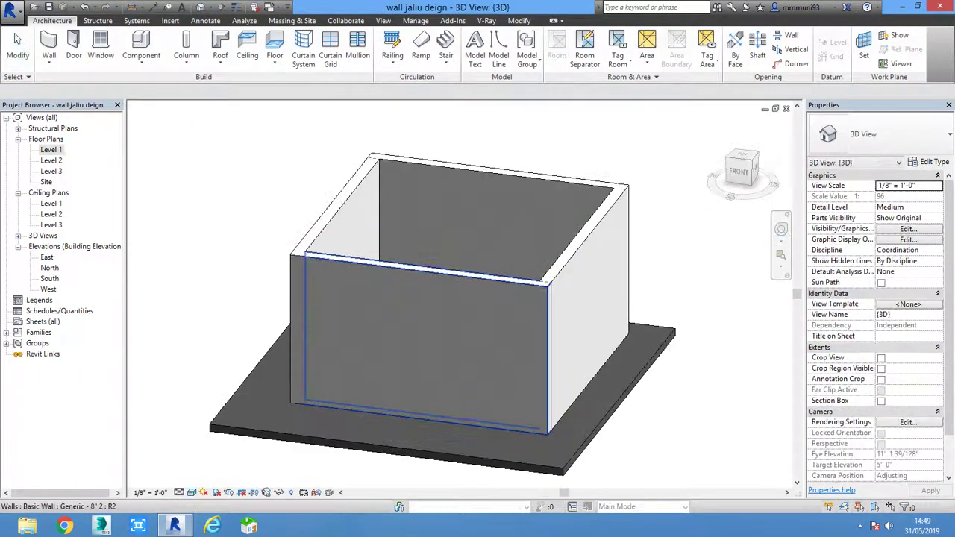
{"action": "left_click_drag", "start_coordinate": [738, 168], "coordinate": [746, 171]}
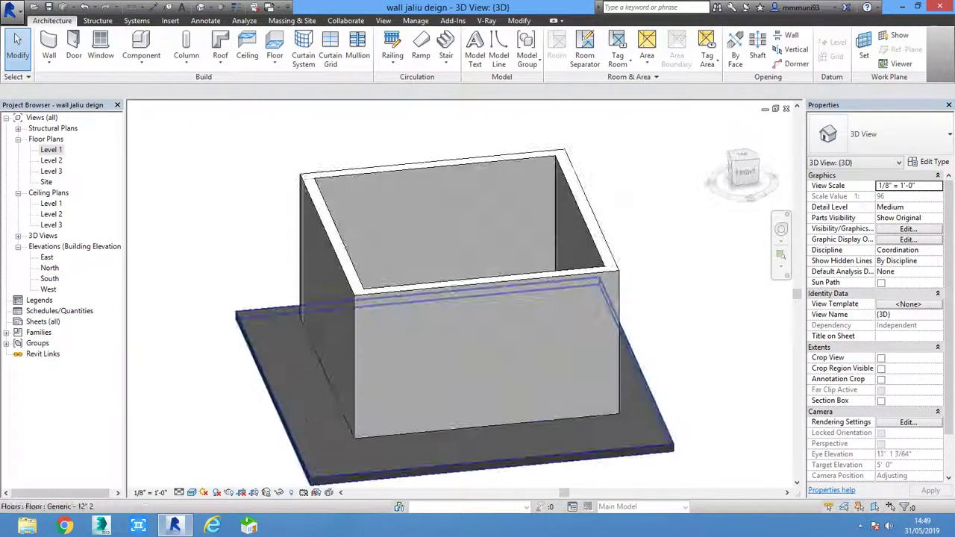
{"action": "left_click", "coordinate": [246, 388]}
{"action": "left_click", "coordinate": [932, 162]}
{"action": "left_click", "coordinate": [514, 196]}
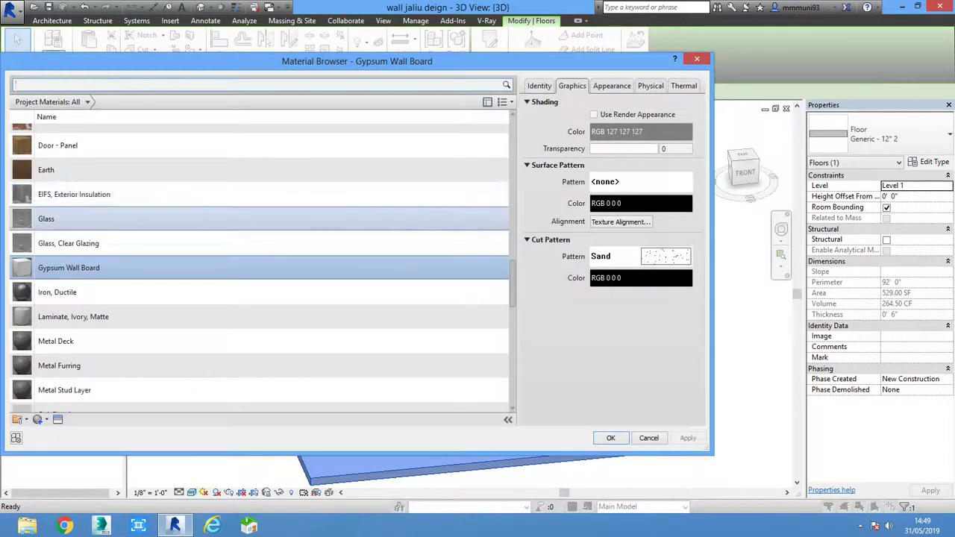
Set the floor's structure material to Acoustic Ceiling Tile 24 x 24
{"action": "left_click", "coordinate": [46, 218]}
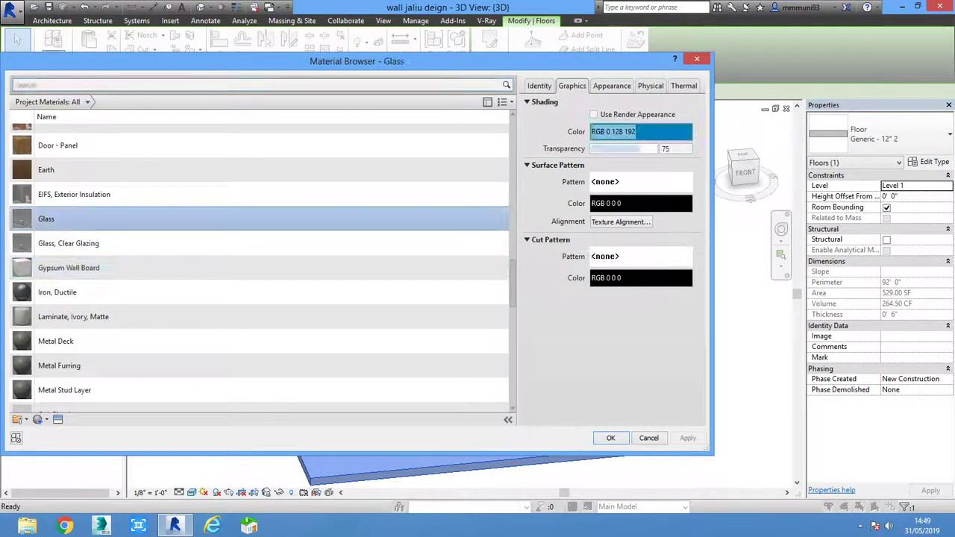
{"action": "key", "text": "c"}
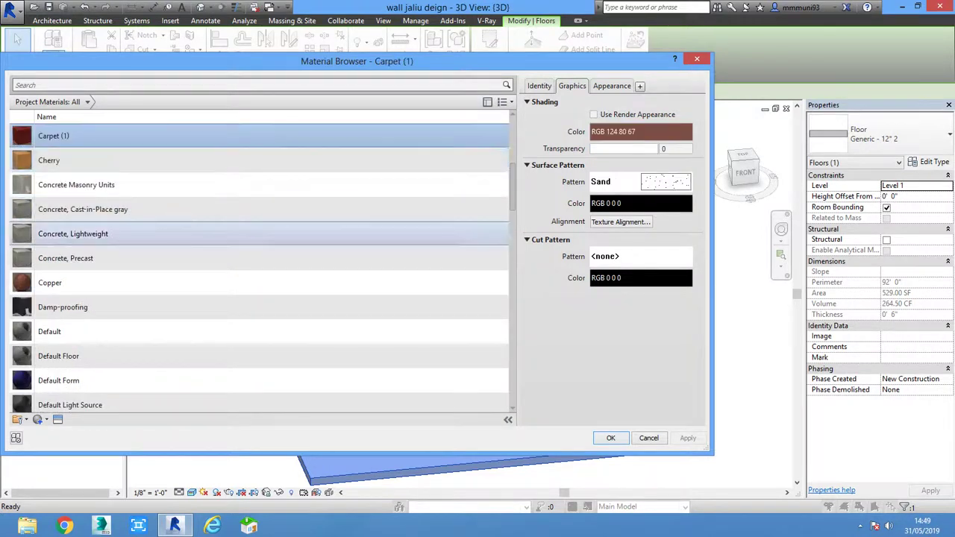
{"action": "scroll", "coordinate": [75, 176], "scroll_direction": "down", "scroll_amount": 1}
{"action": "scroll", "coordinate": [75, 176], "scroll_direction": "up", "scroll_amount": 3}
{"action": "scroll", "coordinate": [75, 224], "scroll_direction": "up", "scroll_amount": 2}
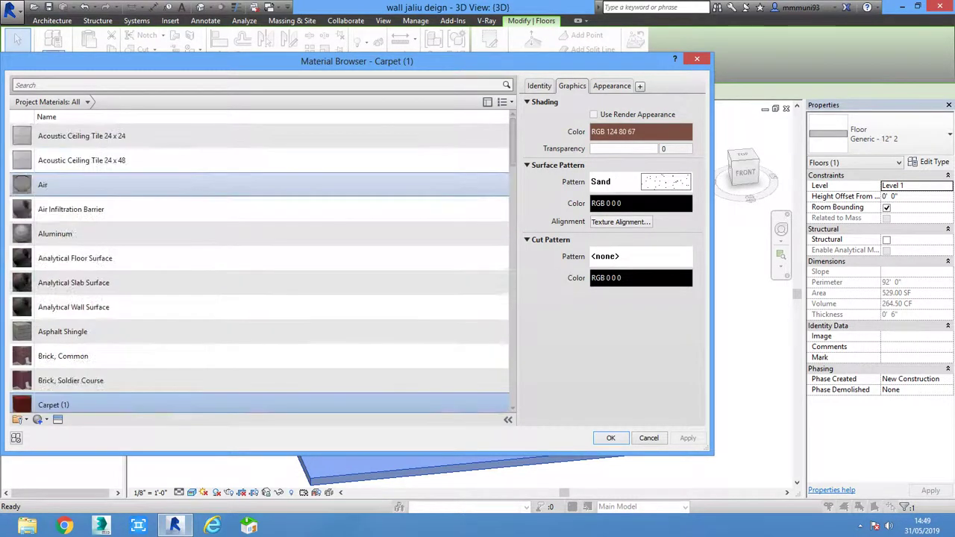
{"action": "left_click", "coordinate": [75, 132]}
{"action": "key", "text": "Return"}
{"action": "left_click", "coordinate": [484, 410]}
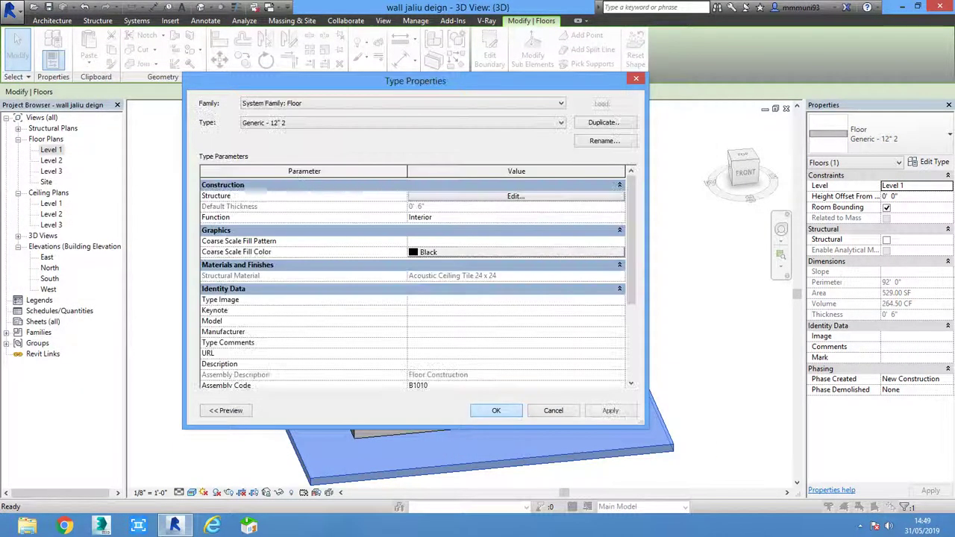
{"action": "left_click", "coordinate": [493, 408]}
Orbit to look down into the room, then return to the Level 1 plan
{"action": "key", "text": "Escape"}
{"action": "scroll", "coordinate": [499, 382], "scroll_direction": "up", "scroll_amount": 3}
{"action": "scroll", "coordinate": [448, 298], "scroll_direction": "down", "scroll_amount": 2}
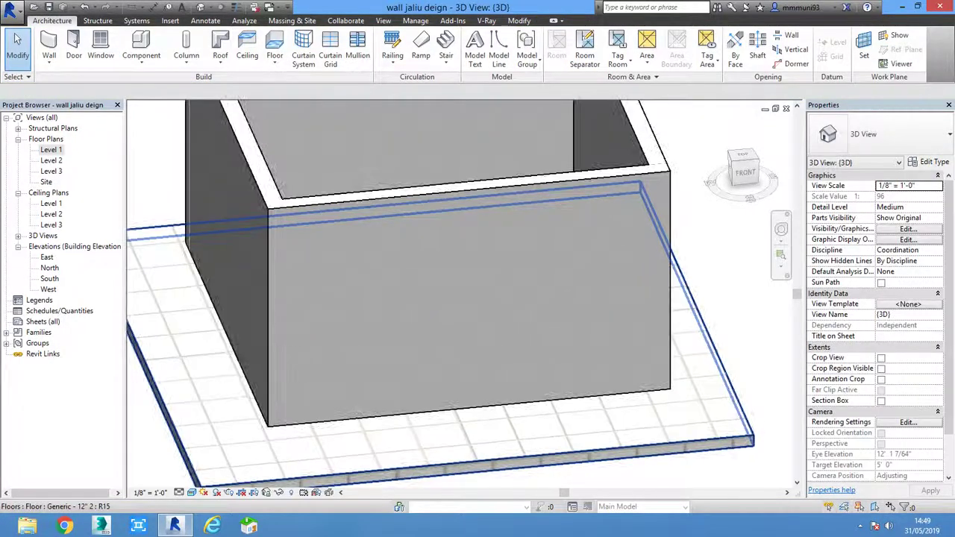
{"action": "mouse_move", "coordinate": [447, 299]}
{"action": "middle_mouse_down", "text": "shift"}
{"action": "mouse_move", "coordinate": [418, 351]}
{"action": "mouse_move", "coordinate": [417, 328]}
{"action": "middle_mouse_up", "text": "shift"}
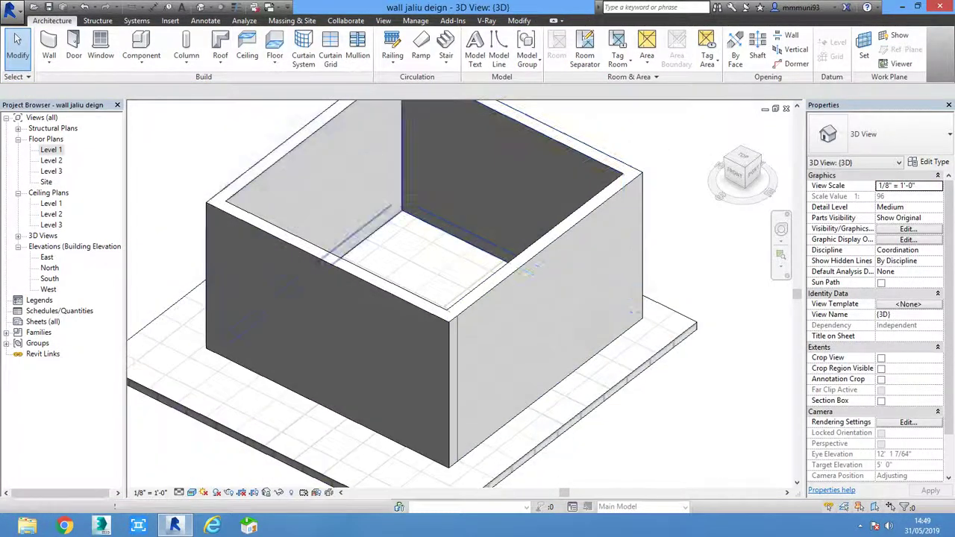
{"action": "double_click", "coordinate": [51, 149]}
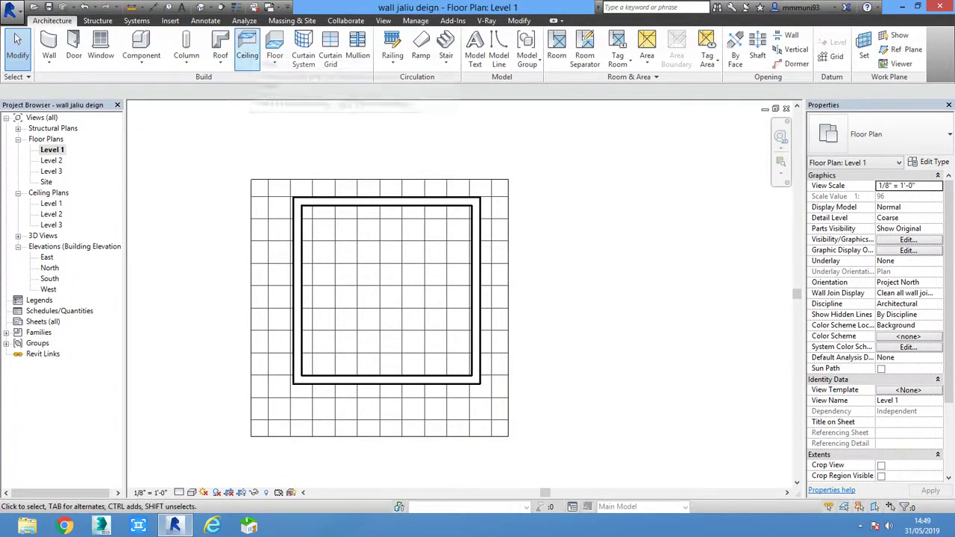
Create ceiling type 2' x 4' ACT System 2 without the Finish 2 layer, at 10' 6" offset
{"action": "left_click", "coordinate": [247, 45]}
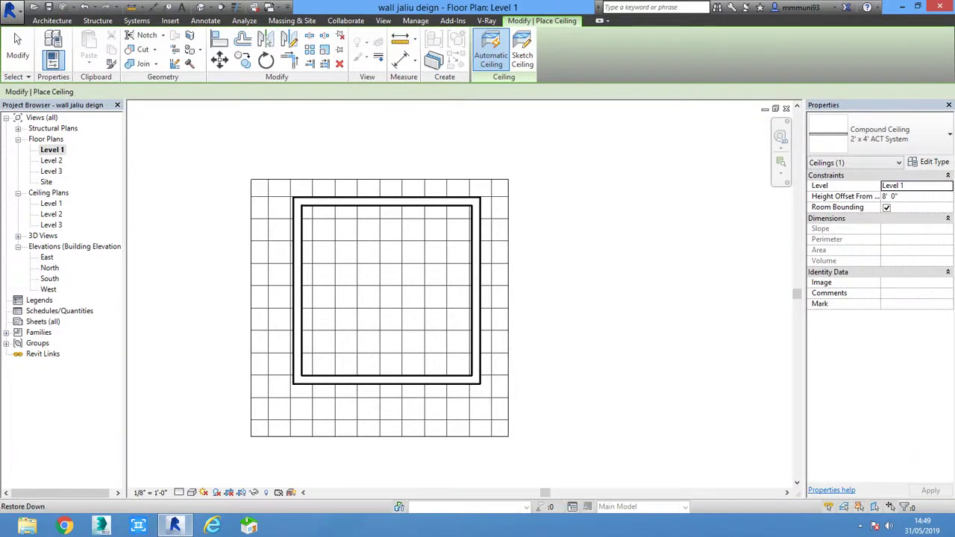
{"action": "left_click", "coordinate": [929, 162]}
{"action": "left_click", "coordinate": [605, 122]}
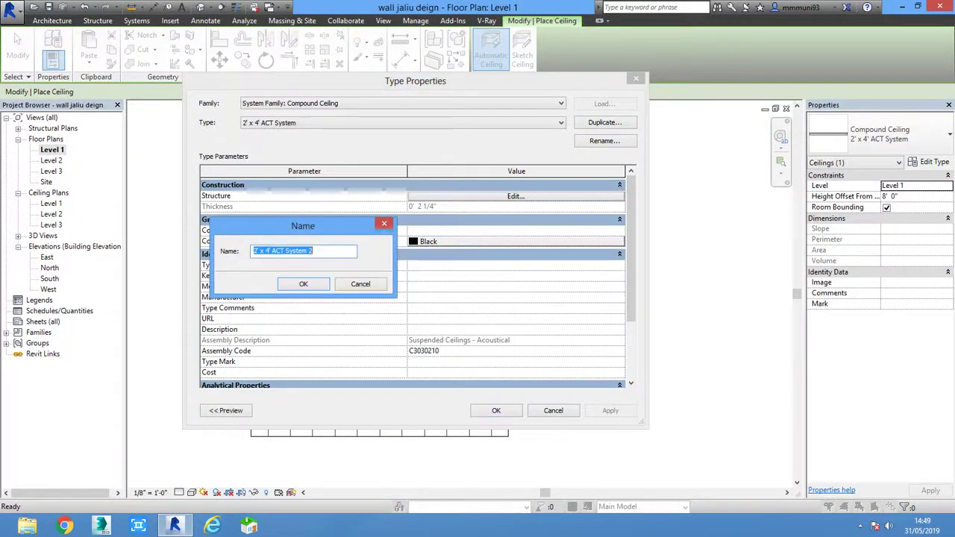
{"action": "left_click", "coordinate": [303, 284]}
{"action": "left_click", "coordinate": [516, 195]}
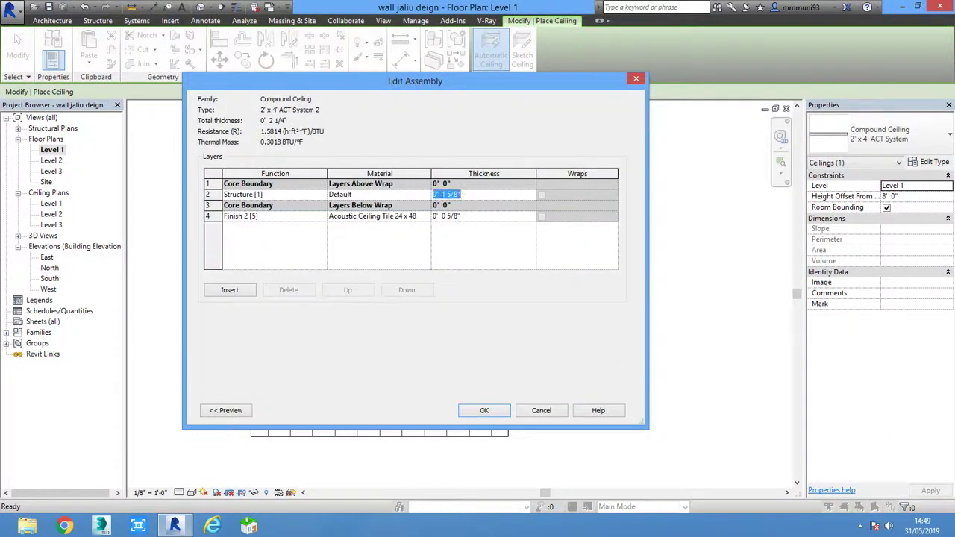
{"action": "left_click", "coordinate": [288, 289]}
{"action": "type", "text": "0' 6"}
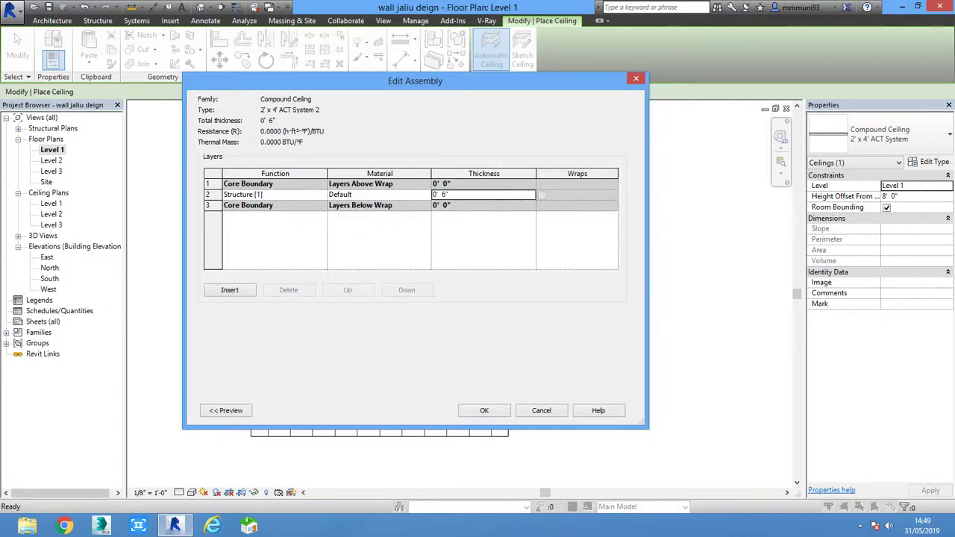
{"action": "key", "text": "Return"}
{"action": "key", "text": "Return"}
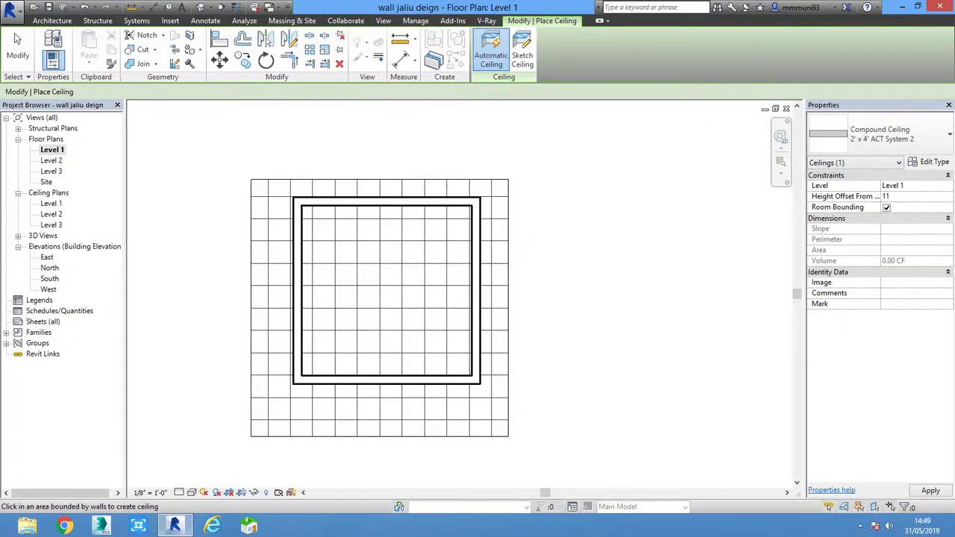
{"action": "type", "text": ".5"}
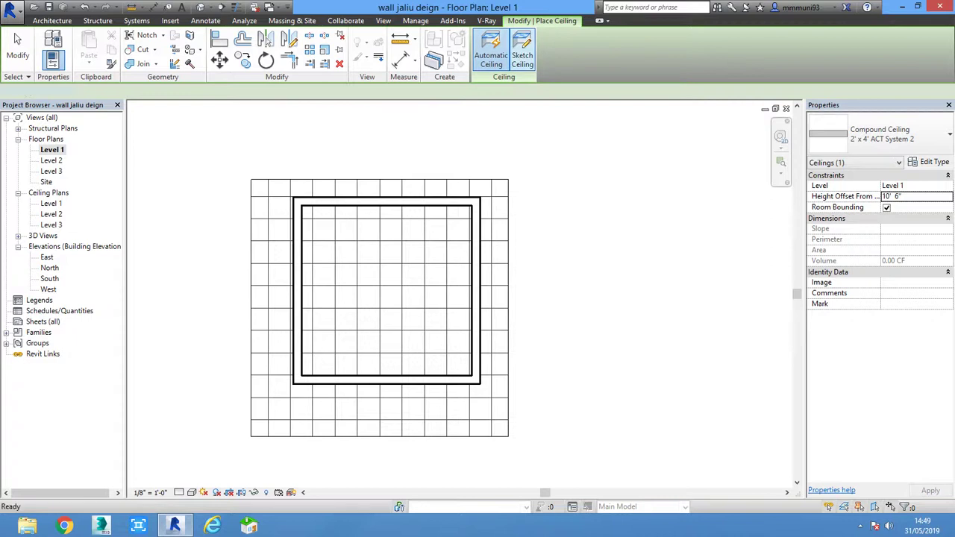
Sketch the ceiling boundary by picking the room's walls, finish it, and view in 3D
{"action": "left_click", "coordinate": [522, 56]}
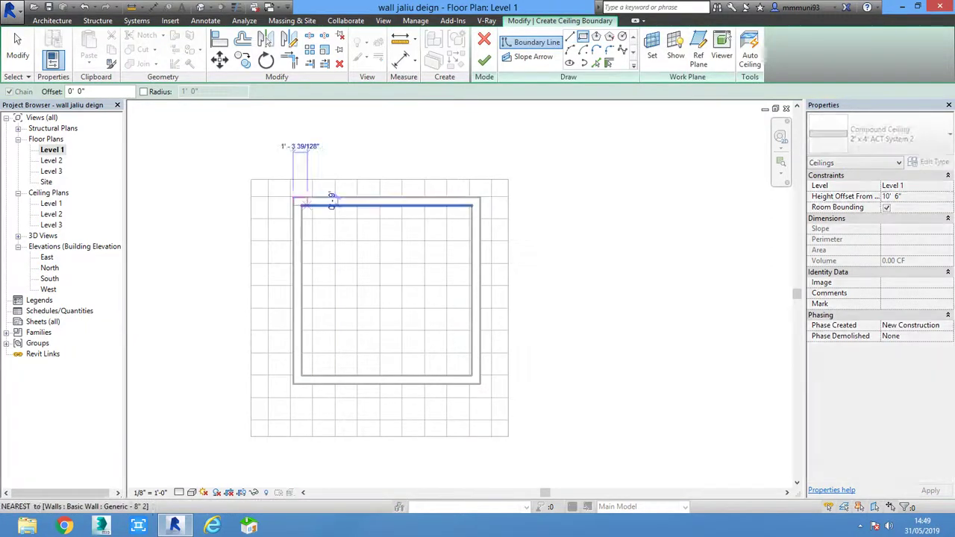
{"action": "key", "text": "Tab"}
{"action": "left_click", "coordinate": [331, 197]}
{"action": "left_click", "coordinate": [484, 60]}
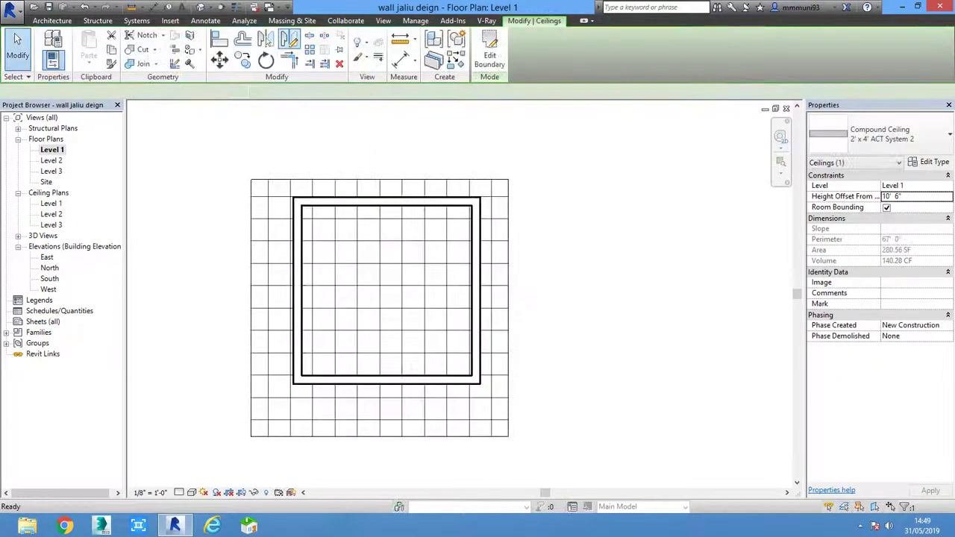
{"action": "key", "text": "Escape"}
{"action": "left_click", "coordinate": [200, 7]}
Inspect the new ceiling and right wall in 3D, then return to the Level 1 plan
{"action": "middle_click_drag", "start_coordinate": [447, 299], "coordinate": [477, 298], "text": "shift"}
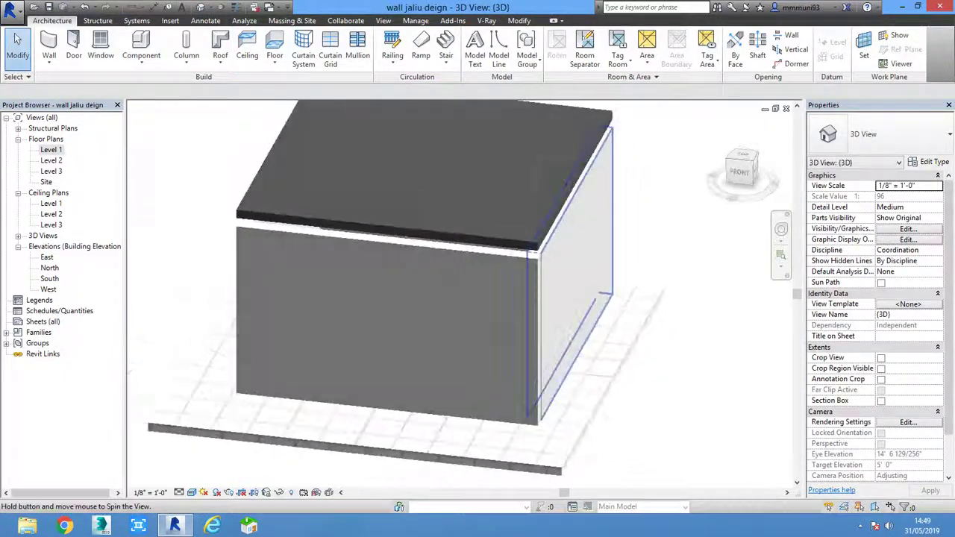
{"action": "left_click", "coordinate": [418, 165]}
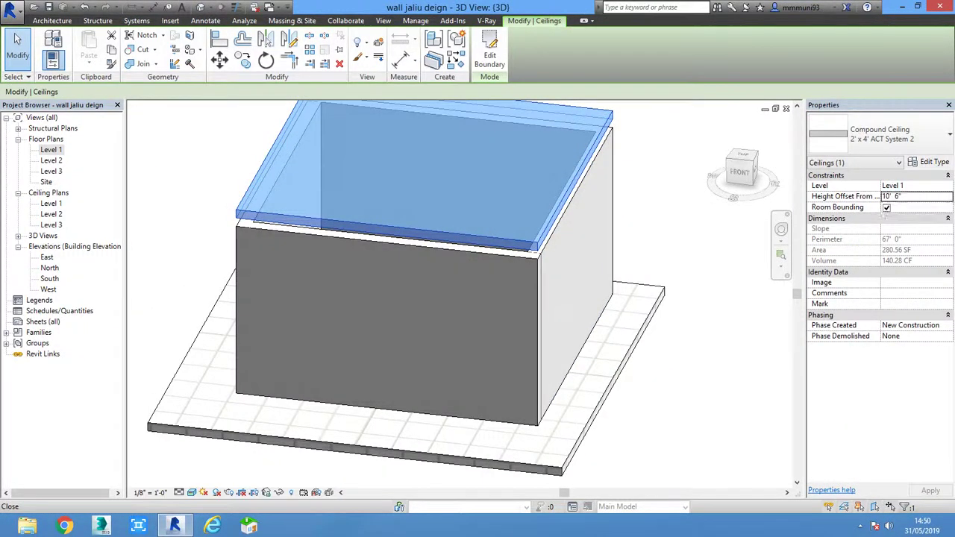
{"action": "key", "text": "Escape"}
{"action": "mouse_move", "coordinate": [447, 298]}
{"action": "middle_mouse_down", "text": "shift"}
{"action": "mouse_move", "coordinate": [500, 299]}
{"action": "mouse_move", "coordinate": [508, 283]}
{"action": "middle_mouse_up", "text": "shift"}
{"action": "left_click", "coordinate": [559, 284]}
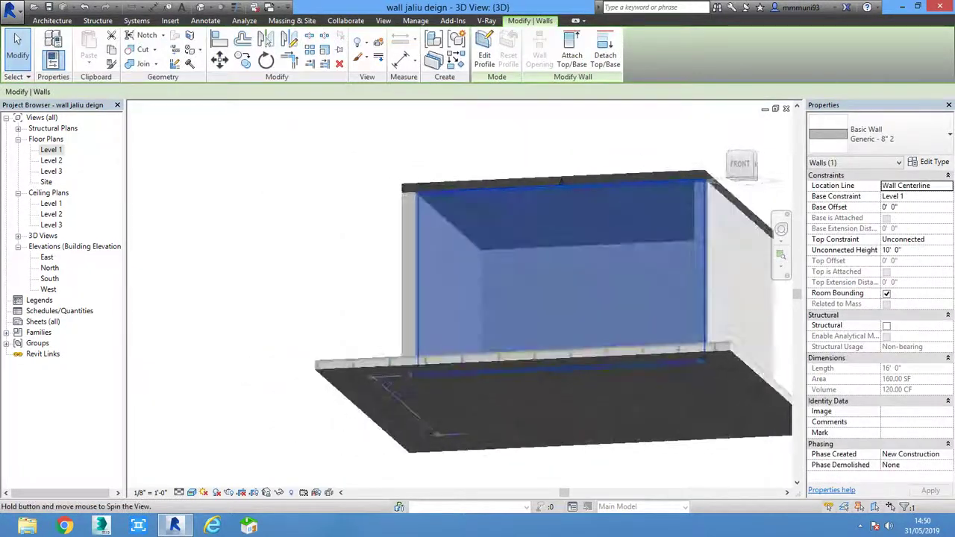
{"action": "key", "text": "Escape"}
{"action": "double_click", "coordinate": [51, 149]}
Cancel an accidental floor sketch and start the Ceiling tool again
{"action": "left_click", "coordinate": [384, 382]}
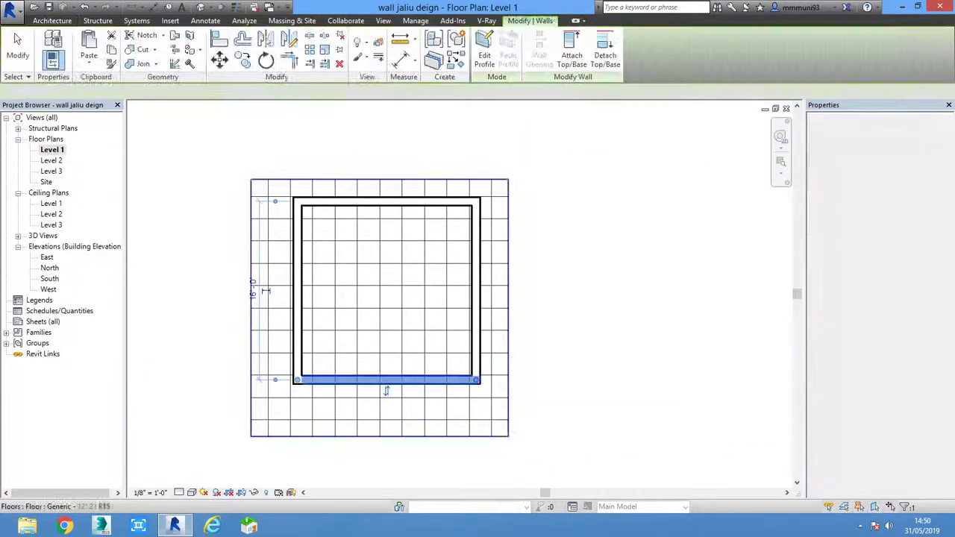
{"action": "key", "text": "Escape"}
{"action": "left_click", "coordinate": [275, 43]}
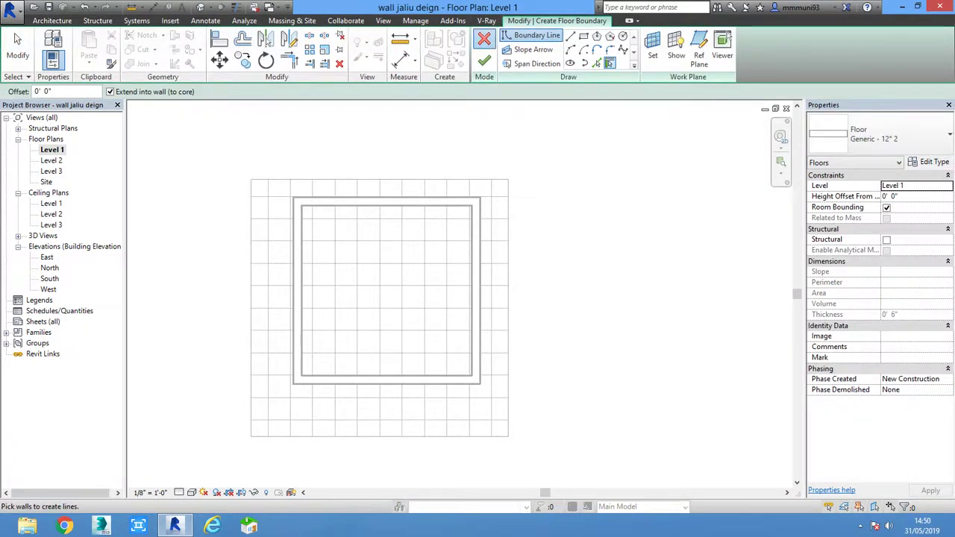
{"action": "left_click", "coordinate": [484, 39]}
{"action": "left_click", "coordinate": [246, 45]}
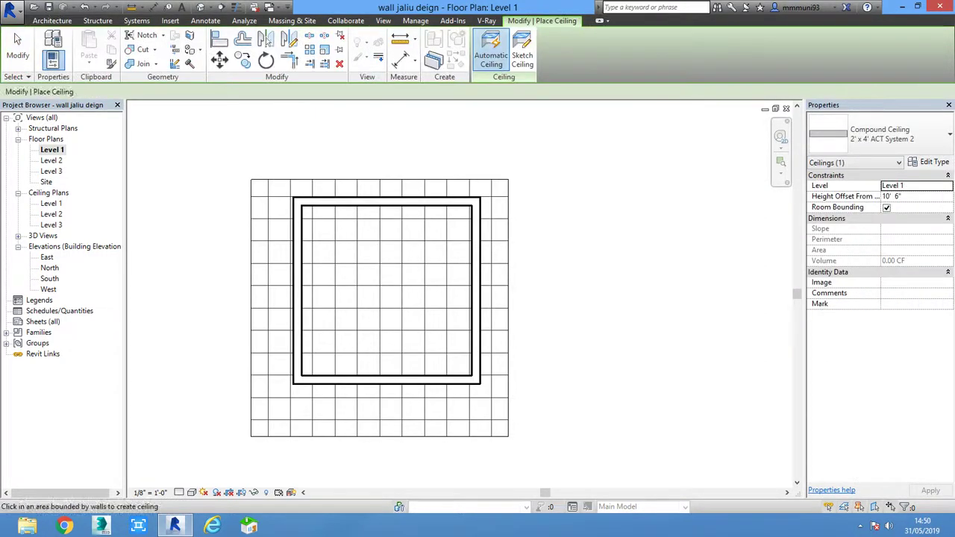
Duplicate the ceiling type as 2' x 4' ACT System 3
{"action": "left_click", "coordinate": [930, 161]}
{"action": "left_click", "coordinate": [604, 122]}
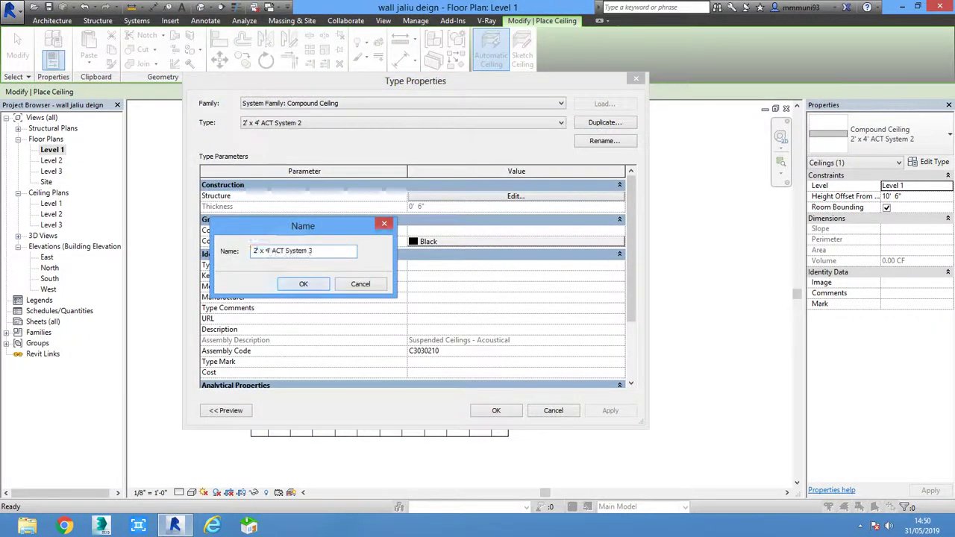
{"action": "left_click", "coordinate": [303, 284]}
{"action": "left_click", "coordinate": [496, 411]}
Sketch a rectangular ceiling boundary between opposite inner wall corners
{"action": "left_click", "coordinate": [522, 52]}
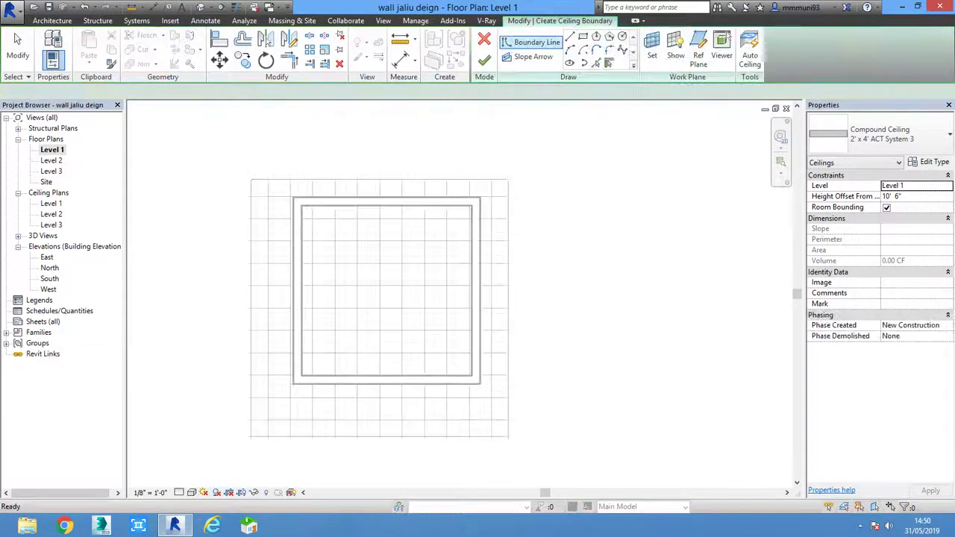
{"action": "left_click", "coordinate": [583, 36]}
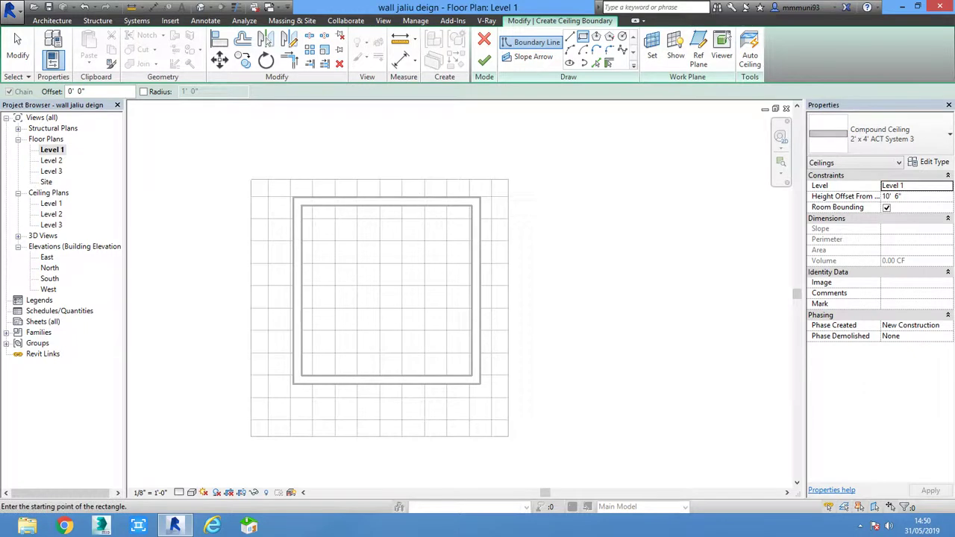
{"action": "left_click", "coordinate": [301, 205]}
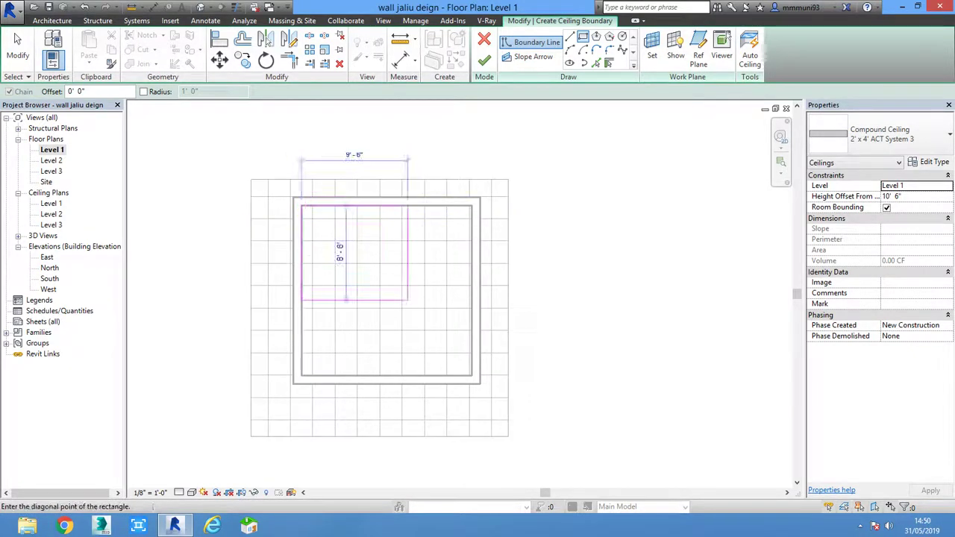
{"action": "left_click", "coordinate": [472, 376]}
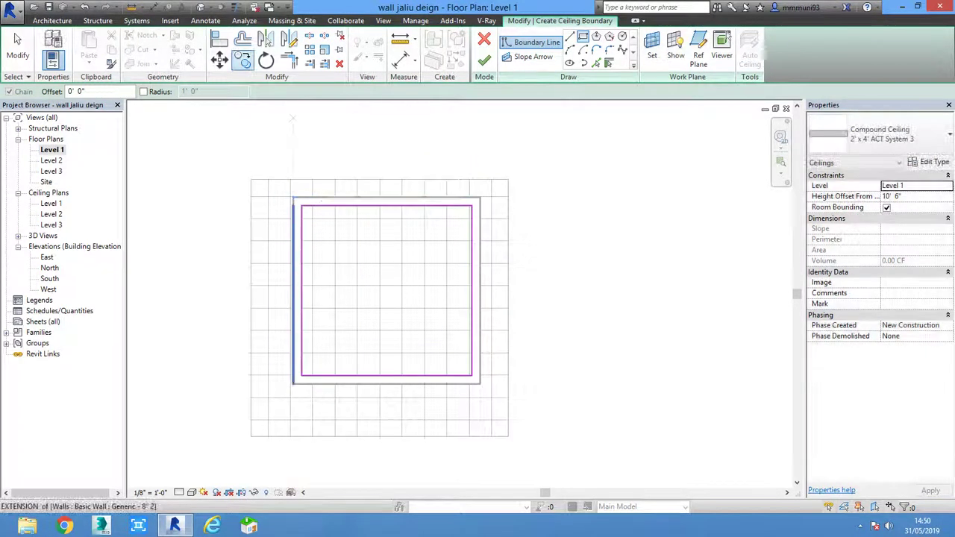
Offset all four boundary lines inward by 1' 6" with the OF command
{"action": "key", "text": "o"}
{"action": "key", "text": "f"}
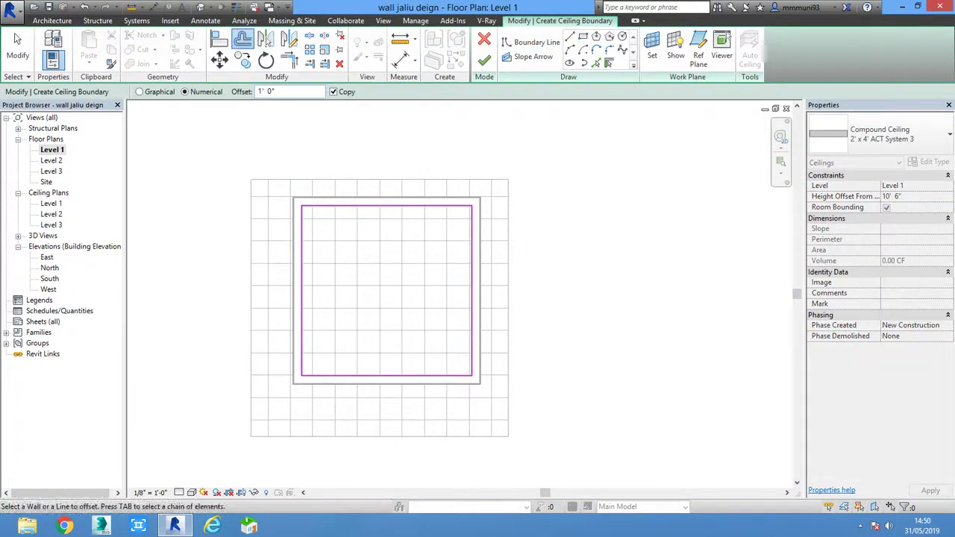
{"action": "double_click", "coordinate": [266, 91]}
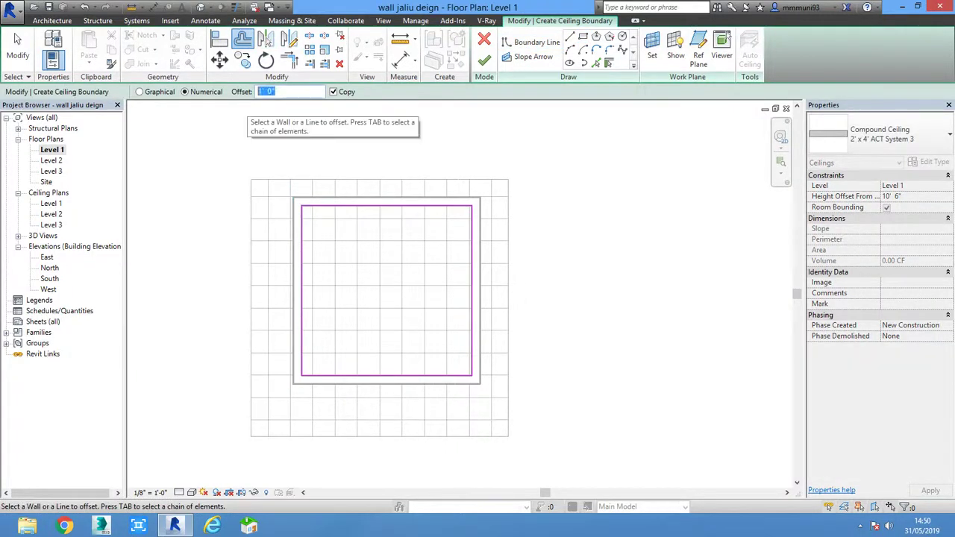
{"action": "type", "text": "5"}
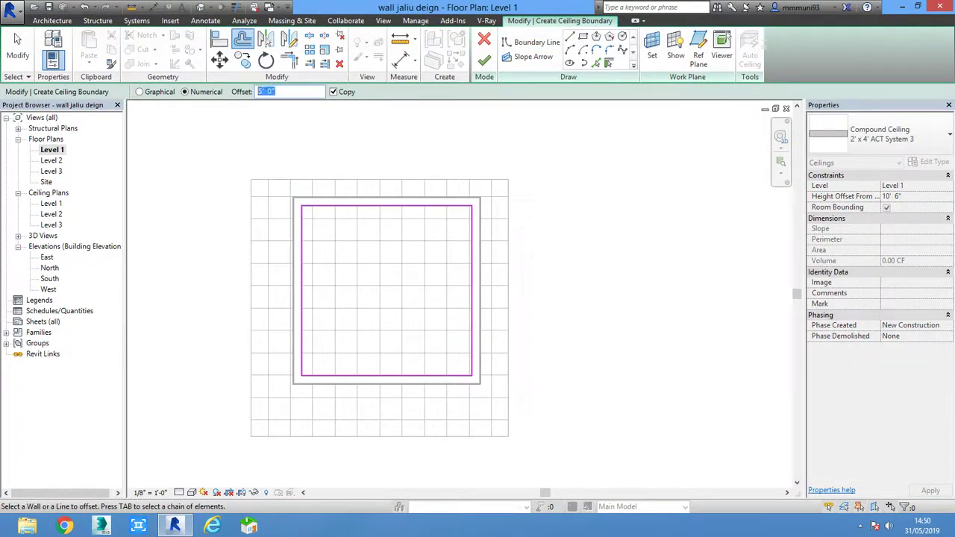
{"action": "type", "text": "1"}
{"action": "left_click", "coordinate": [387, 207]}
{"action": "left_click", "coordinate": [303, 291]}
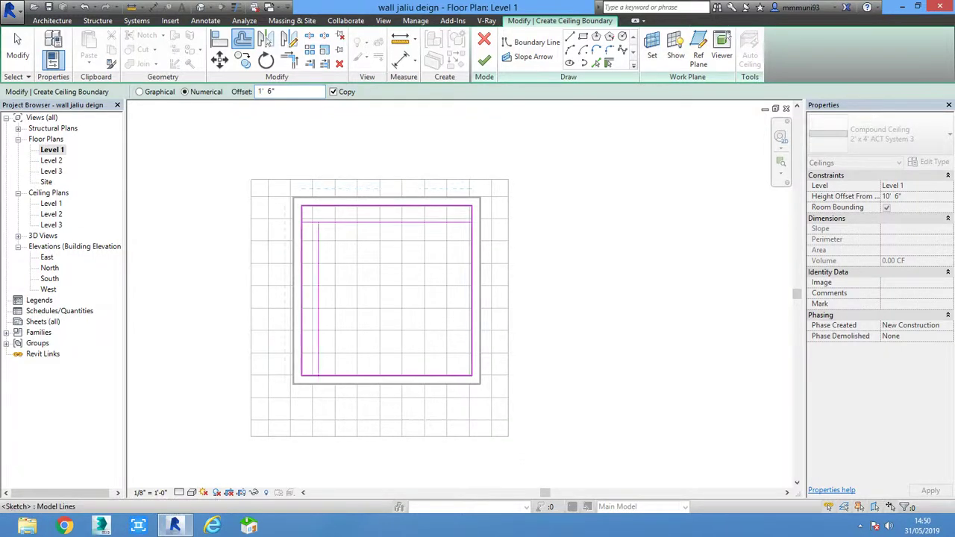
{"action": "left_click", "coordinate": [471, 291]}
{"action": "left_click", "coordinate": [386, 375]}
{"action": "key", "text": "Escape"}
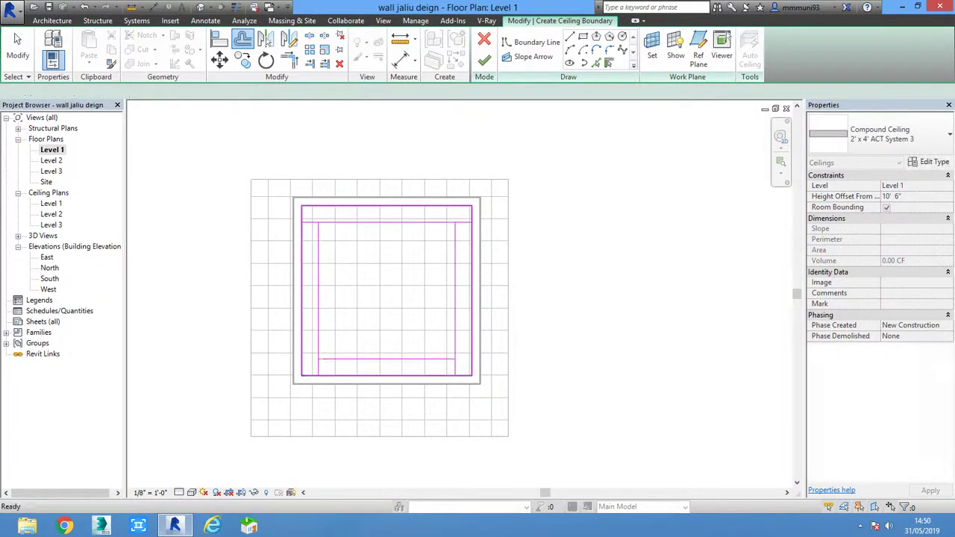
Trim the inner lines into clean corners with TR and finish the ceiling sketch
{"action": "key", "text": "t"}
{"action": "key", "text": "r"}
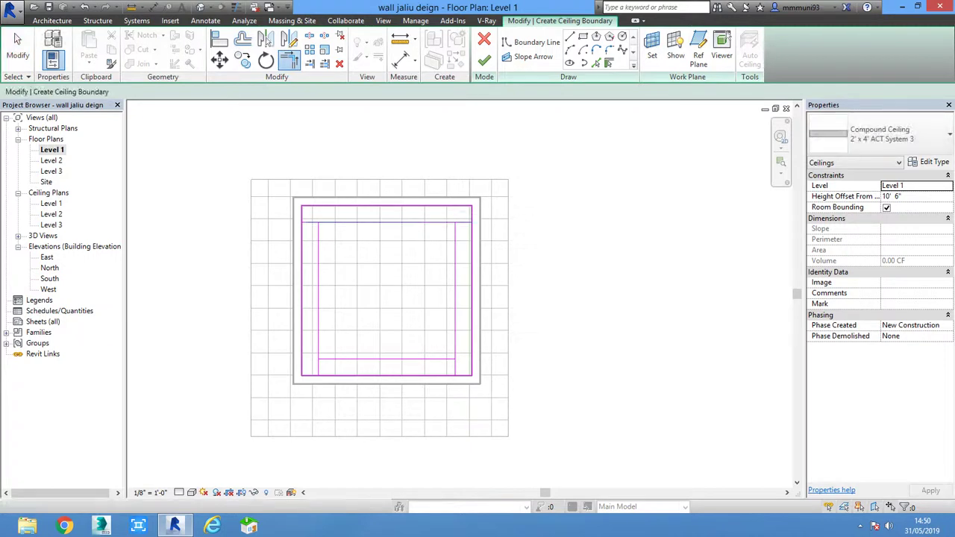
{"action": "left_click", "coordinate": [318, 299]}
{"action": "left_click", "coordinate": [388, 223]}
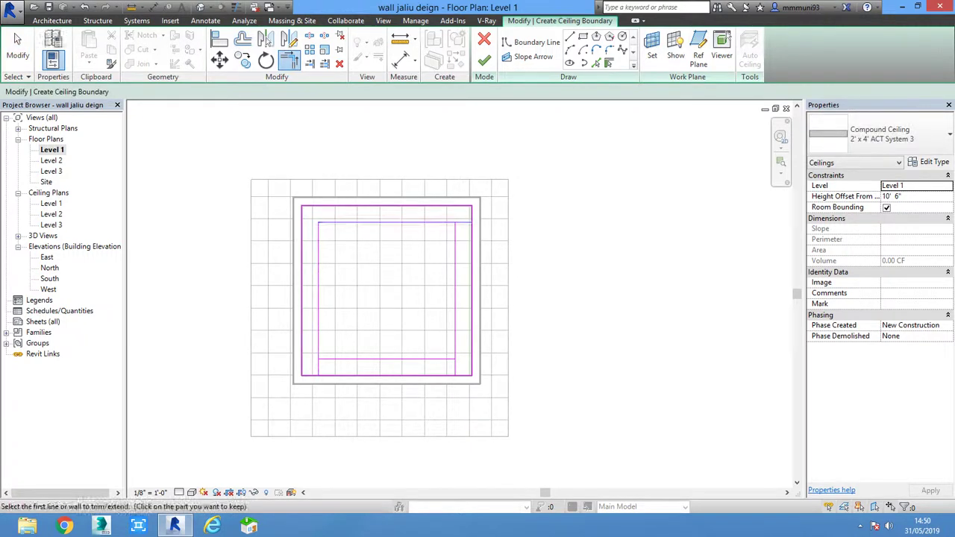
{"action": "left_click", "coordinate": [388, 222]}
{"action": "left_click", "coordinate": [455, 291]}
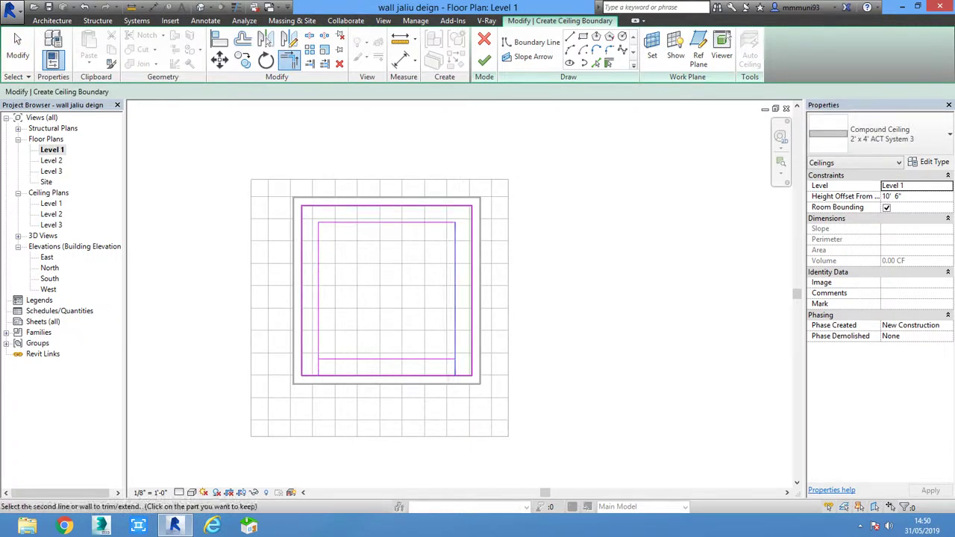
{"action": "left_click", "coordinate": [318, 299]}
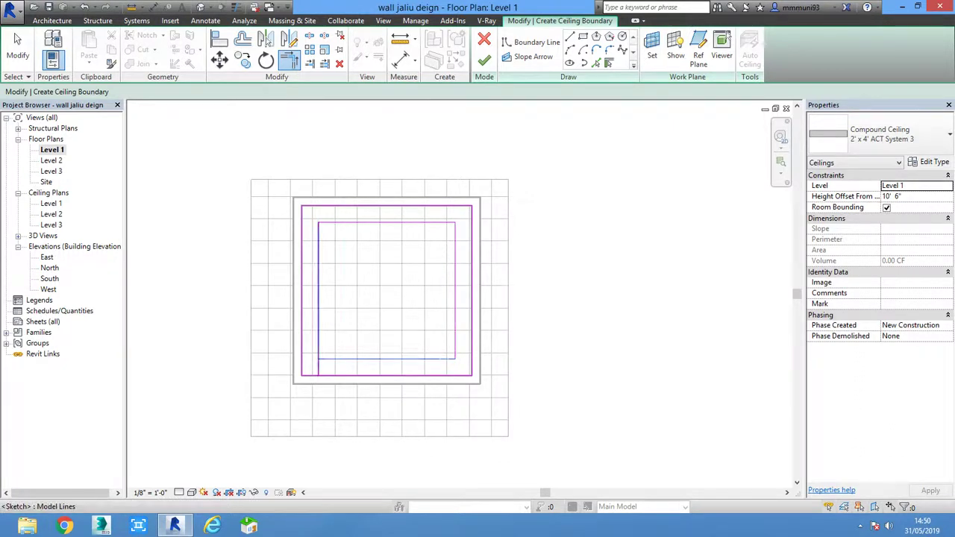
{"action": "left_click", "coordinate": [369, 359]}
{"action": "key", "text": "Escape"}
{"action": "left_click", "coordinate": [484, 60]}
In the default 3D view, set the ceiling frame's Height Offset From Level to 9' 4"
{"action": "key", "text": "Escape"}
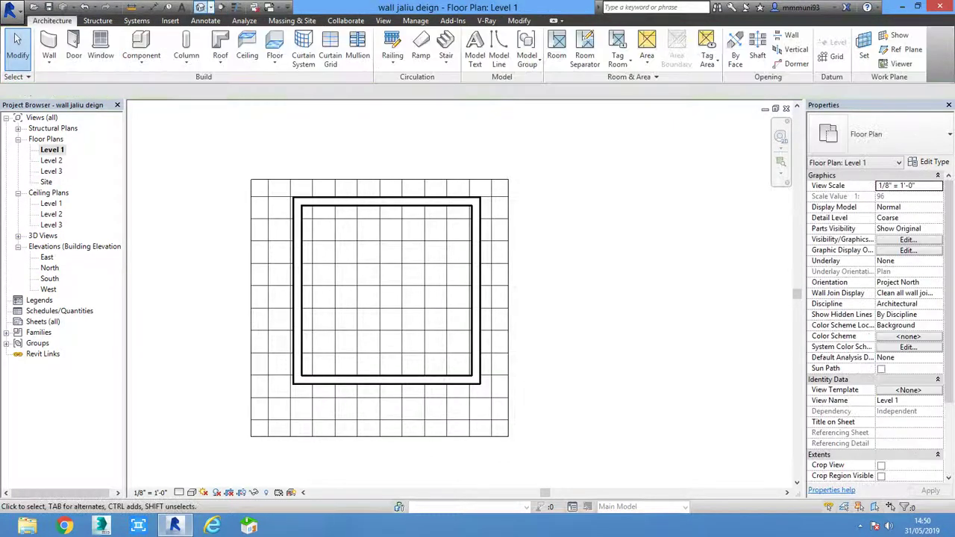
{"action": "left_click", "coordinate": [216, 7]}
{"action": "left_click", "coordinate": [574, 173]}
{"action": "type", "text": "9"}
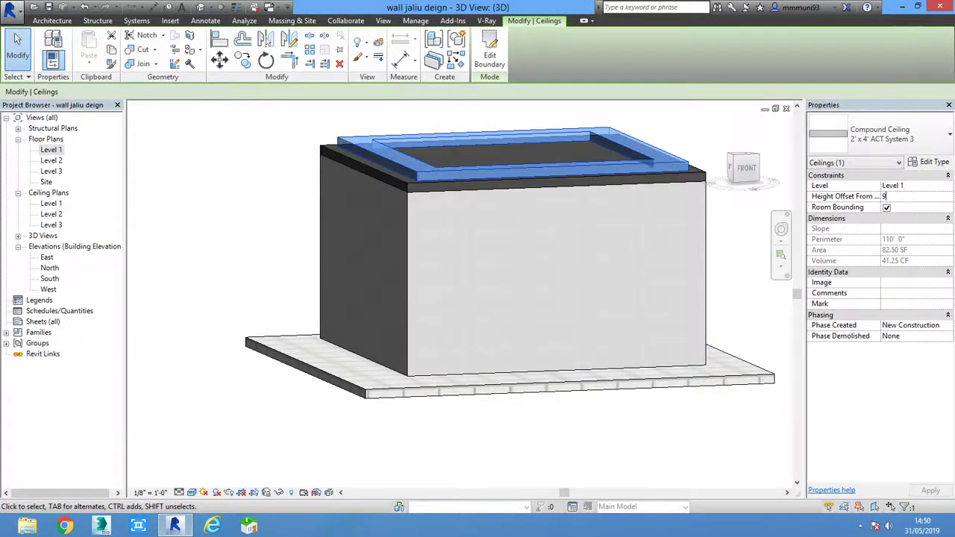
{"action": "key", "text": "Return"}
Hide the front wall in the 3D view to see inside the room
{"action": "left_click", "coordinate": [559, 284]}
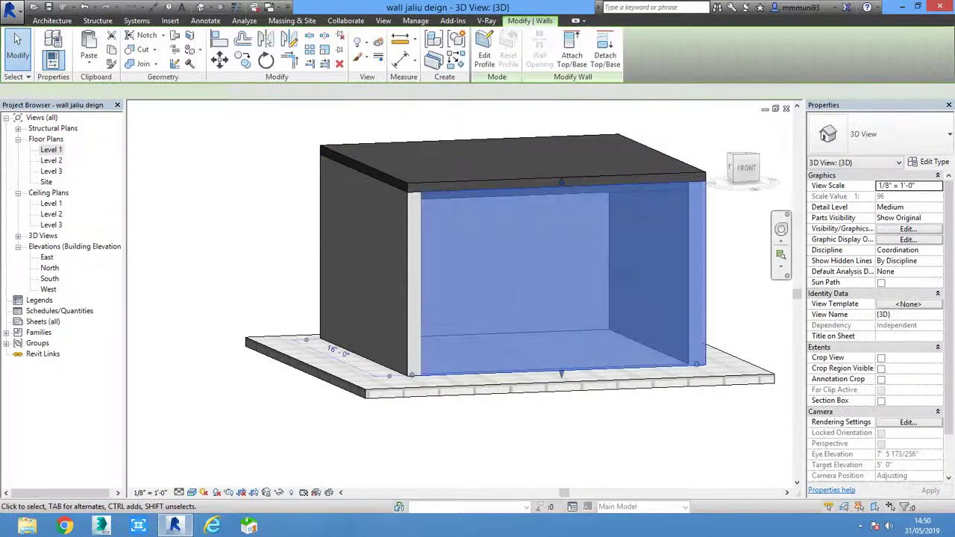
{"action": "mouse_move", "coordinate": [560, 284]}
{"action": "middle_mouse_down", "text": "shift"}
{"action": "mouse_move", "coordinate": [409, 375]}
{"action": "mouse_move", "coordinate": [395, 418]}
{"action": "middle_mouse_up", "text": "shift"}
{"action": "scroll", "coordinate": [395, 418], "scroll_direction": "up", "scroll_amount": 3}
{"action": "scroll", "coordinate": [379, 462], "scroll_direction": "up", "scroll_amount": 2}
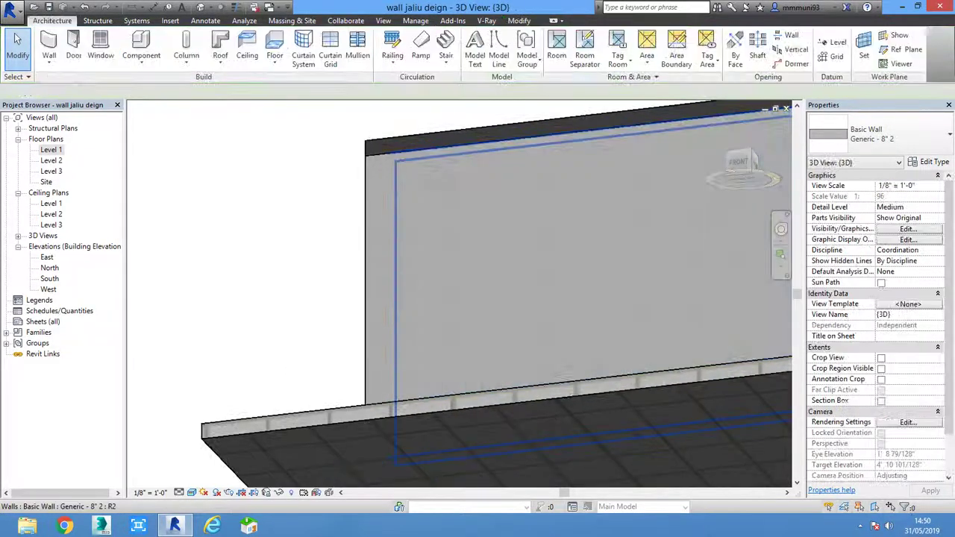
{"action": "right_click", "coordinate": [530, 215]}
{"action": "left_click", "coordinate": [705, 303]}
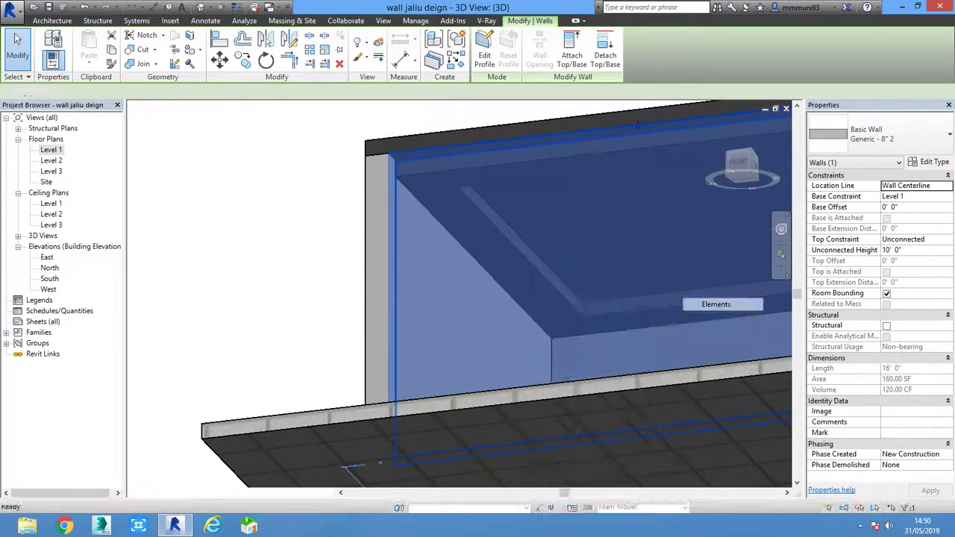
Confirm the ceiling's 9' 4" height offset and return to the Level 1 floor plan
{"action": "left_click", "coordinate": [417, 299]}
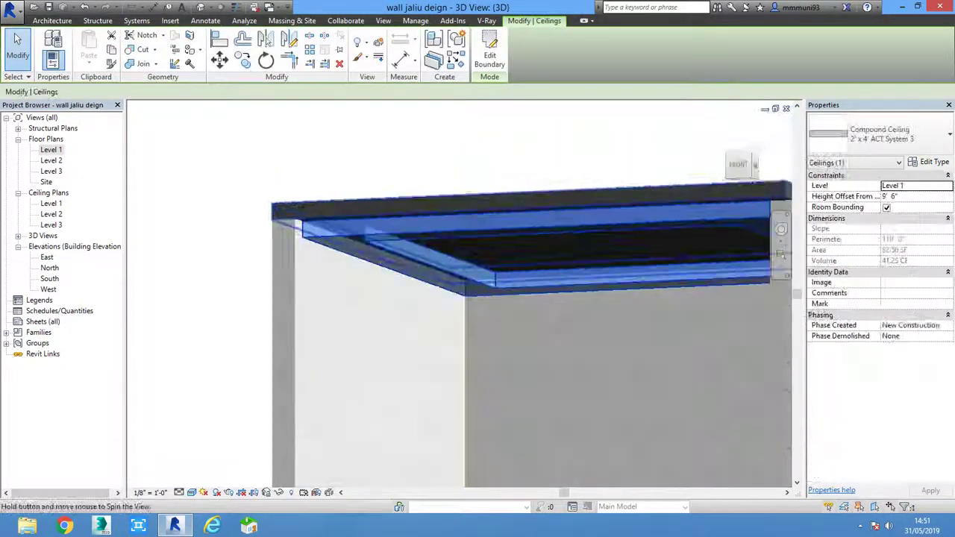
{"action": "mouse_move", "coordinate": [418, 298]}
{"action": "middle_mouse_down", "text": "shift"}
{"action": "mouse_move", "coordinate": [418, 246]}
{"action": "mouse_move", "coordinate": [407, 247]}
{"action": "middle_mouse_up", "text": "shift"}
{"action": "type", "text": "9'4"}
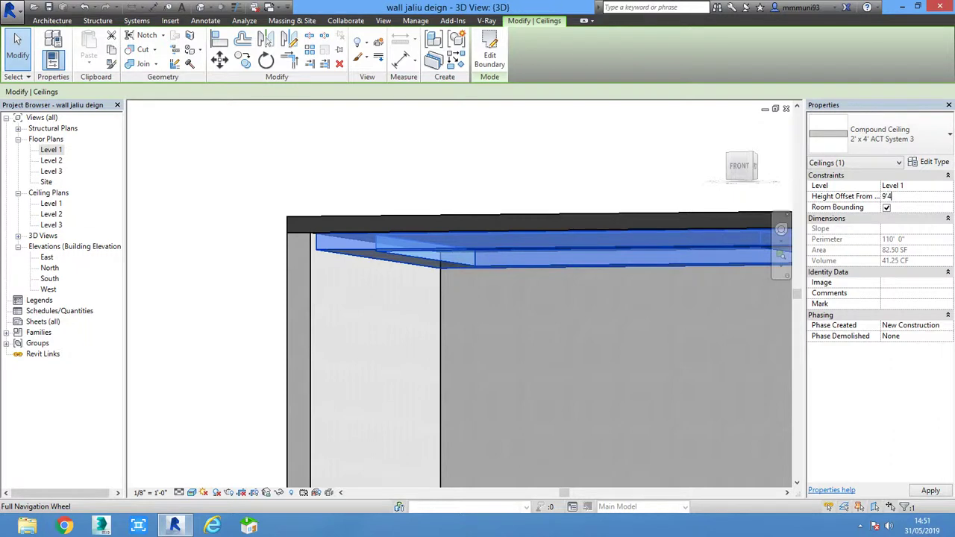
{"action": "key", "text": "Return"}
{"action": "mouse_move", "coordinate": [739, 165]}
{"action": "left_mouse_down"}
{"action": "mouse_move", "coordinate": [742, 153]}
{"action": "mouse_move", "coordinate": [744, 173]}
{"action": "left_mouse_up"}
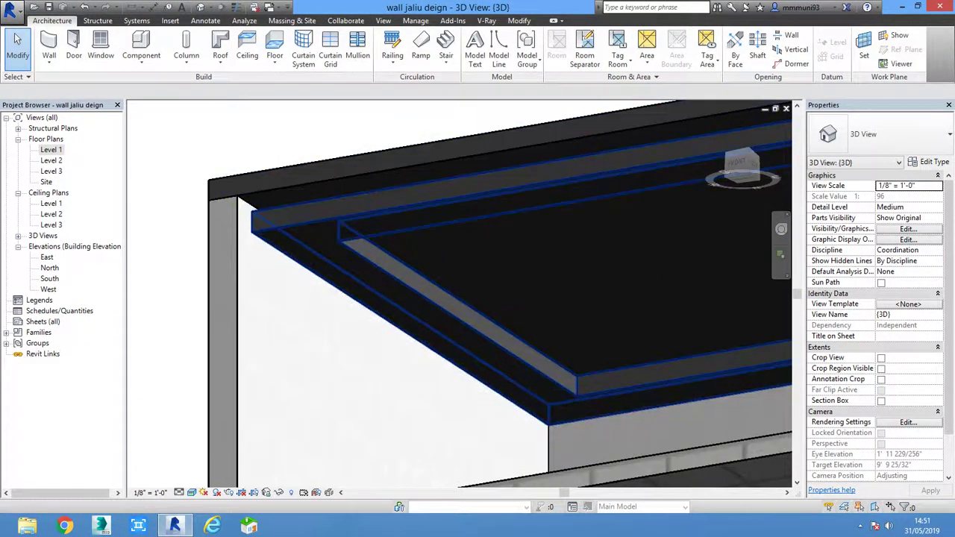
{"action": "double_click", "coordinate": [50, 149]}
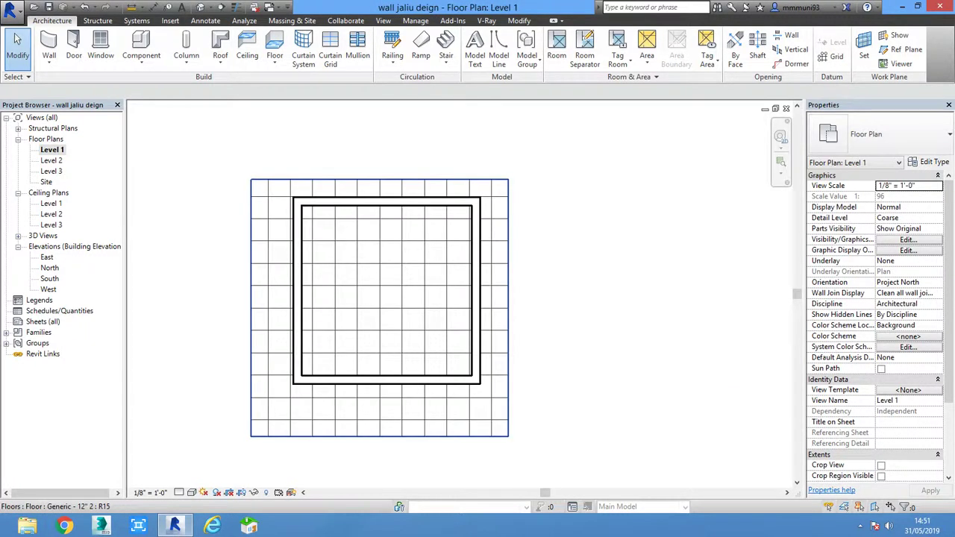
Start a Roof by Footprint placed on Level 2
{"action": "scroll", "coordinate": [346, 229], "scroll_direction": "up", "scroll_amount": 1}
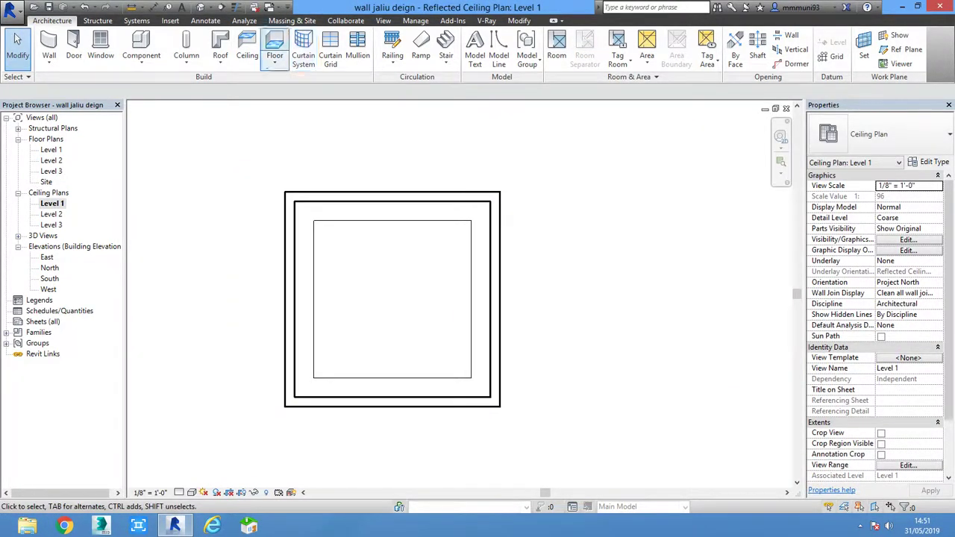
{"action": "left_click", "coordinate": [220, 60]}
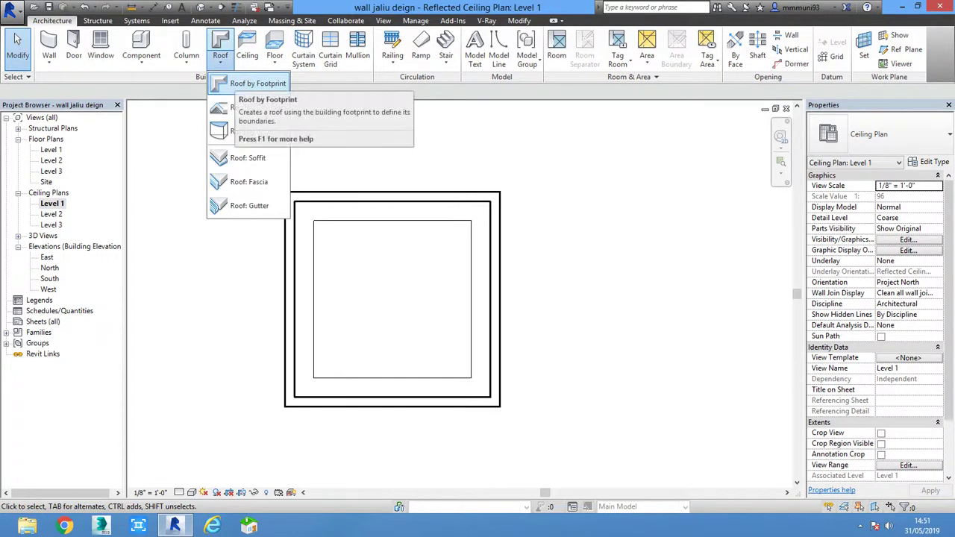
{"action": "left_click", "coordinate": [245, 82]}
{"action": "key", "text": "Return"}
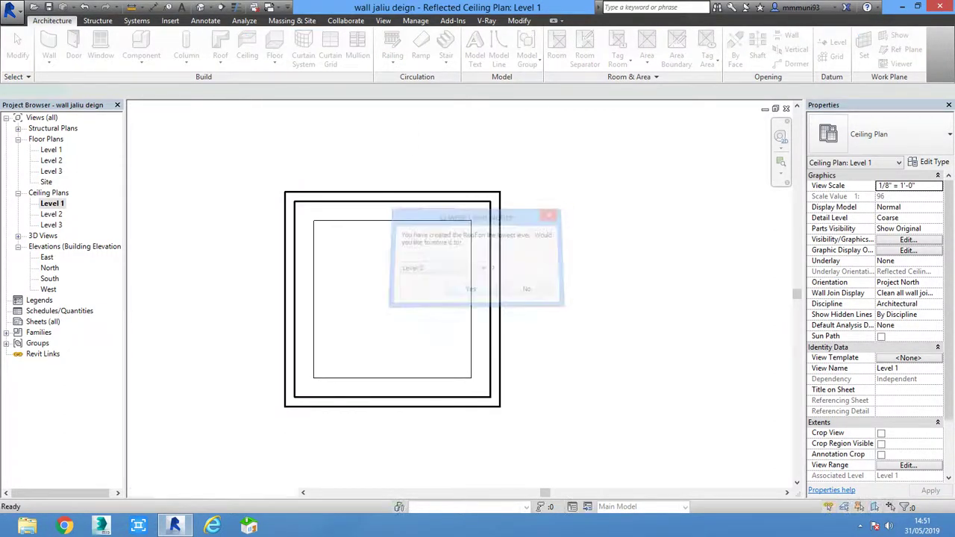
Duplicate the roof type as Generic - 12" 2 and set its structure thickness to 1"
{"action": "left_click", "coordinate": [931, 162]}
{"action": "left_click", "coordinate": [604, 122]}
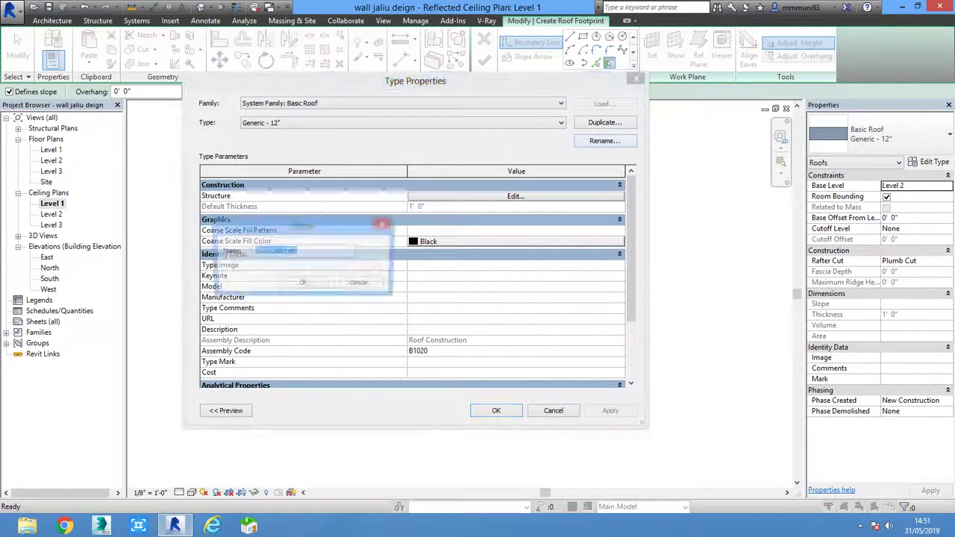
{"action": "key", "text": "Return"}
{"action": "left_click", "coordinate": [515, 196]}
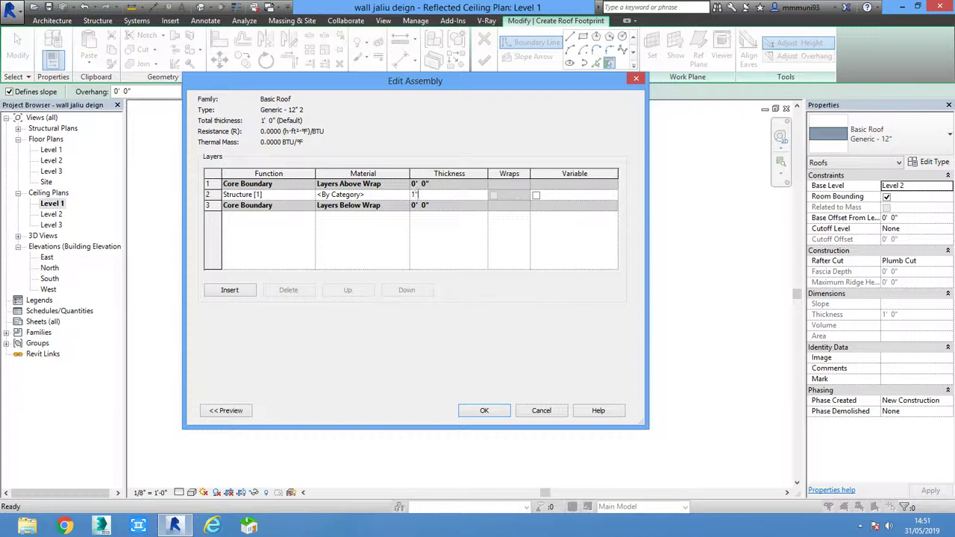
{"action": "key", "text": "Return"}
{"action": "key", "text": "Return"}
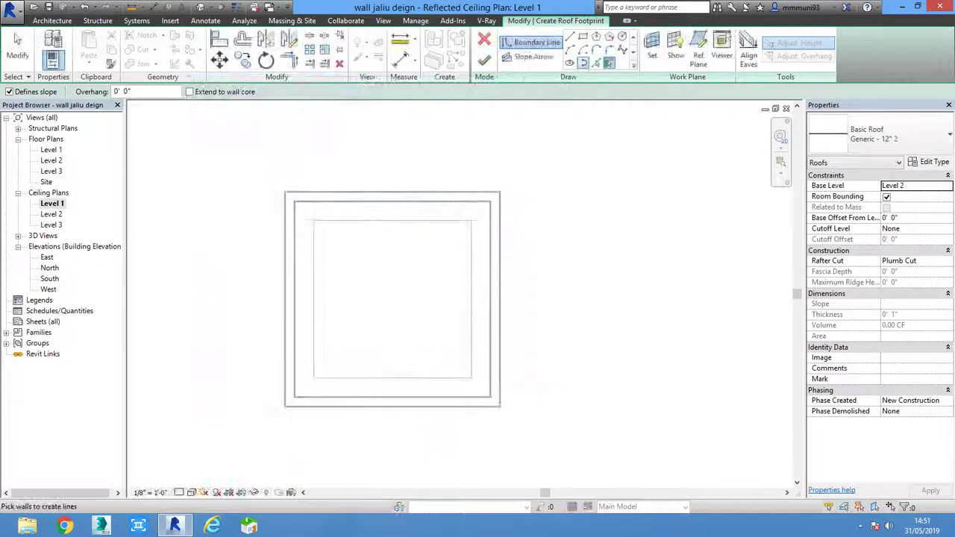
Sketch the rectangular roof footprint and adjust the top line's length
{"action": "left_click", "coordinate": [314, 221]}
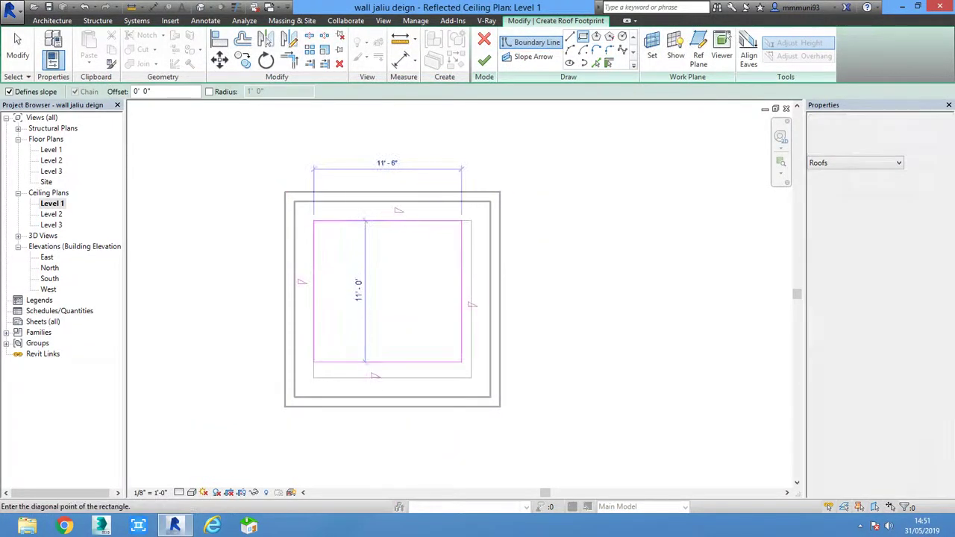
{"action": "left_click", "coordinate": [471, 377]}
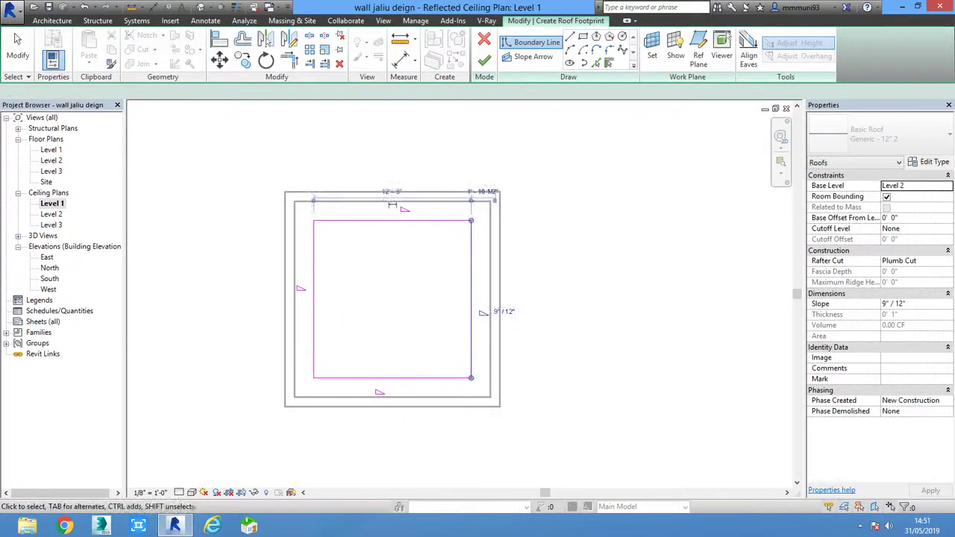
{"action": "left_click", "coordinate": [393, 192]}
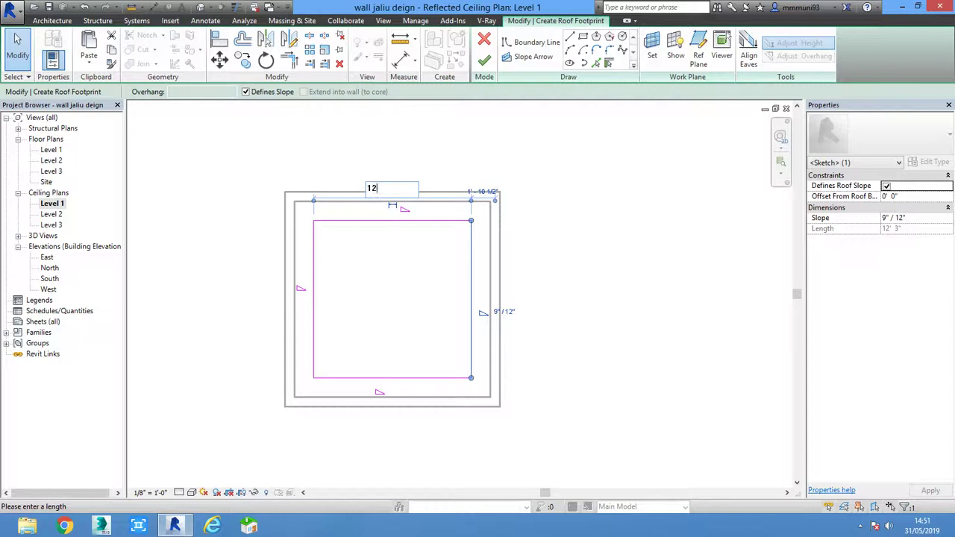
{"action": "left_click", "coordinate": [391, 221]}
{"action": "type", "text": "12"}
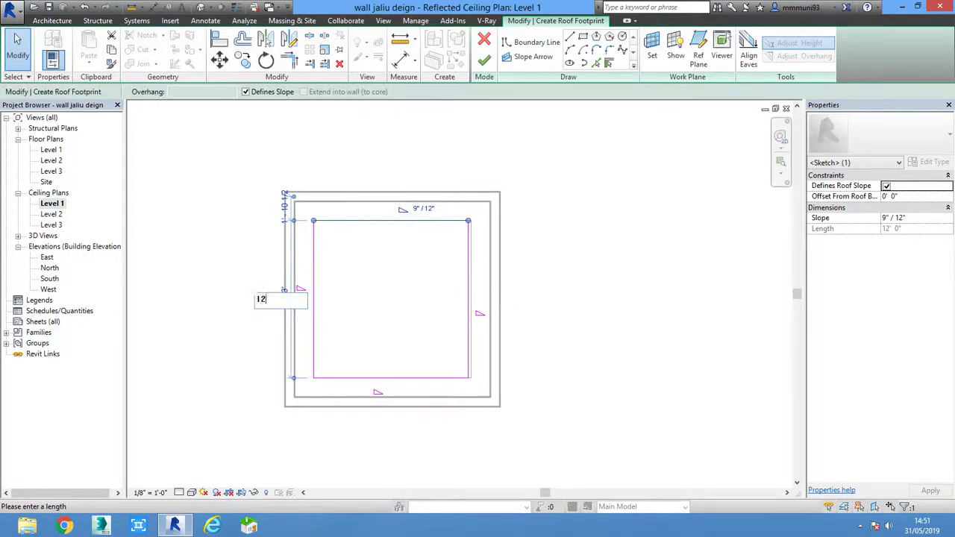
{"action": "key", "text": "Return"}
{"action": "left_click", "coordinate": [485, 59]}
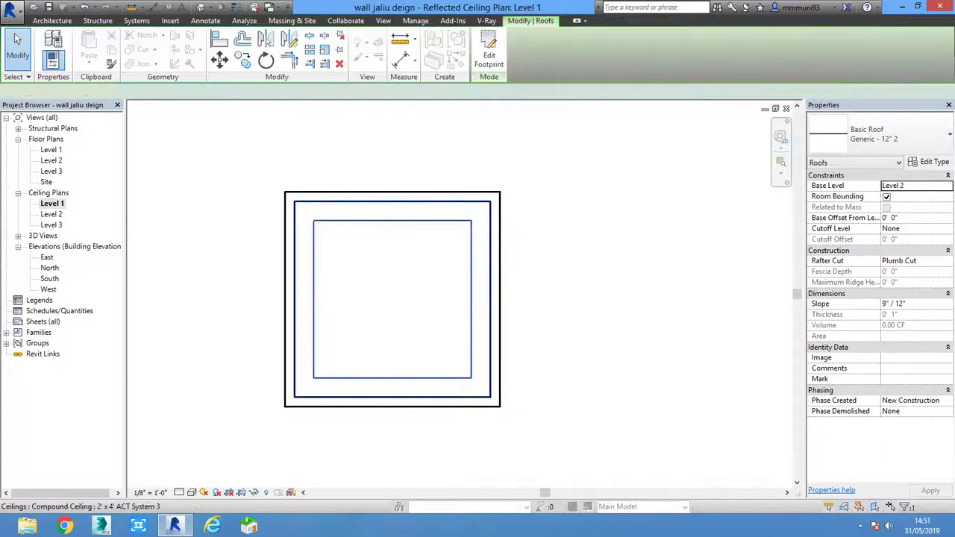
Reopen the ceiling boundary sketch and adjust its right inner line
{"action": "left_click", "coordinate": [299, 298]}
{"action": "left_click", "coordinate": [485, 60]}
{"action": "left_click", "coordinate": [471, 257]}
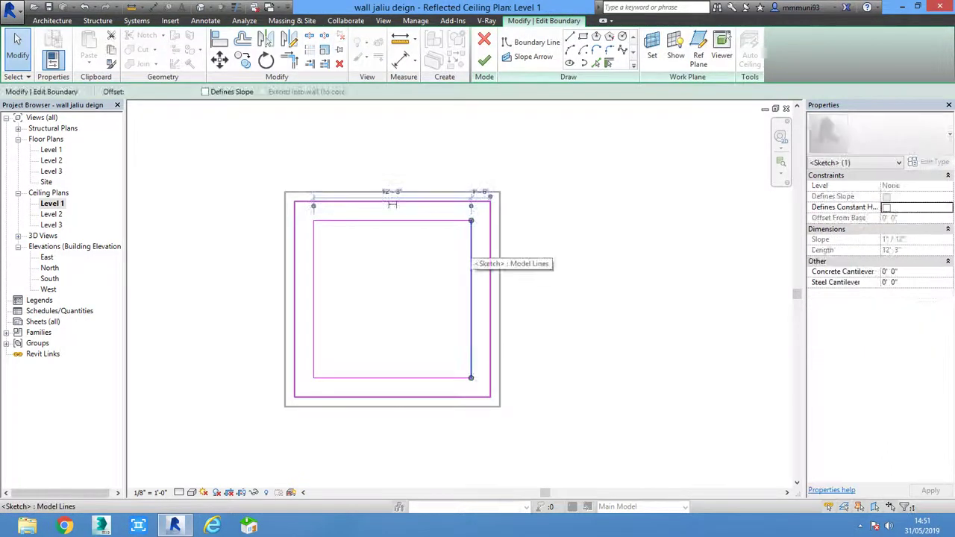
{"action": "left_click", "coordinate": [485, 60]}
Finish the roof from its four footprint lines, creating the 144 SF roof
{"action": "left_click", "coordinate": [218, 6]}
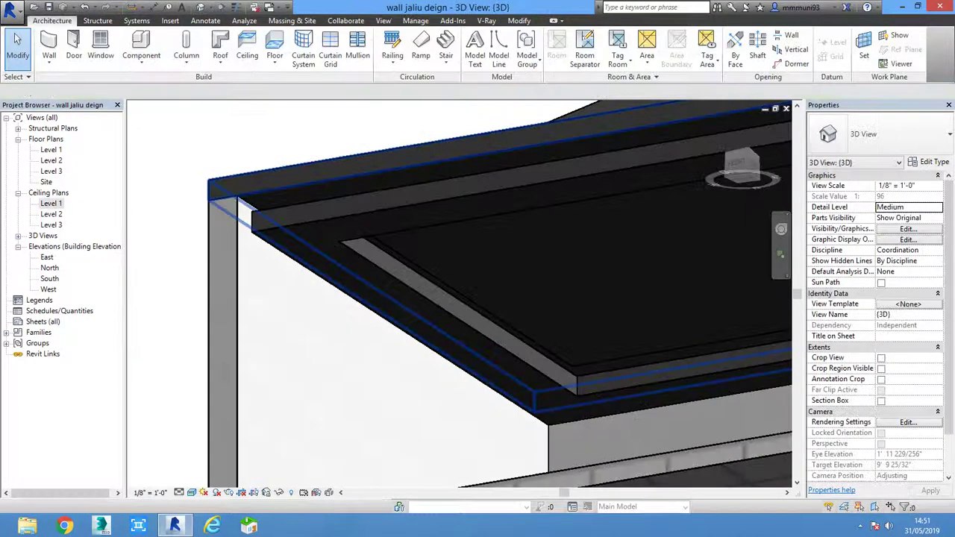
{"action": "middle_click_drag", "start_coordinate": [447, 298], "coordinate": [485, 283], "text": "shift"}
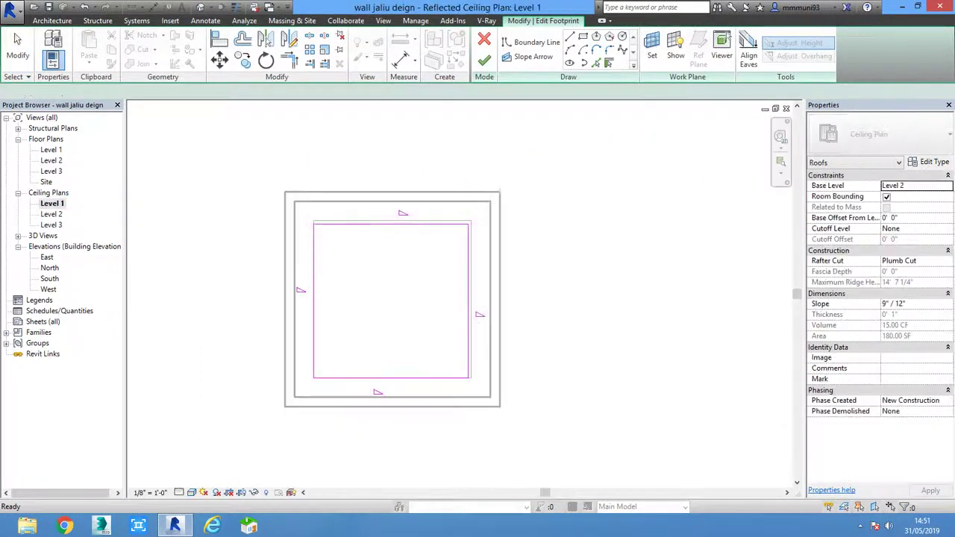
{"action": "left_click", "coordinate": [391, 224]}
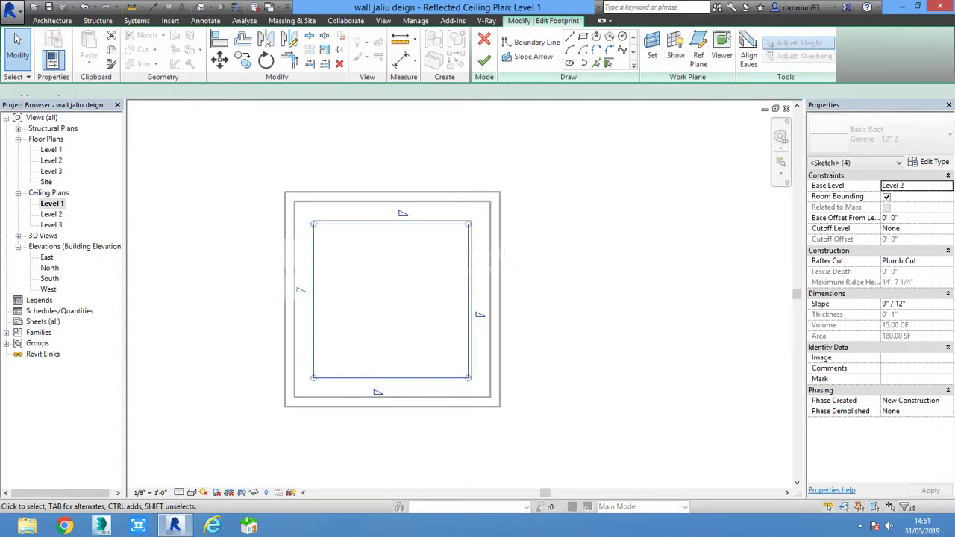
{"action": "left_click", "coordinate": [484, 60]}
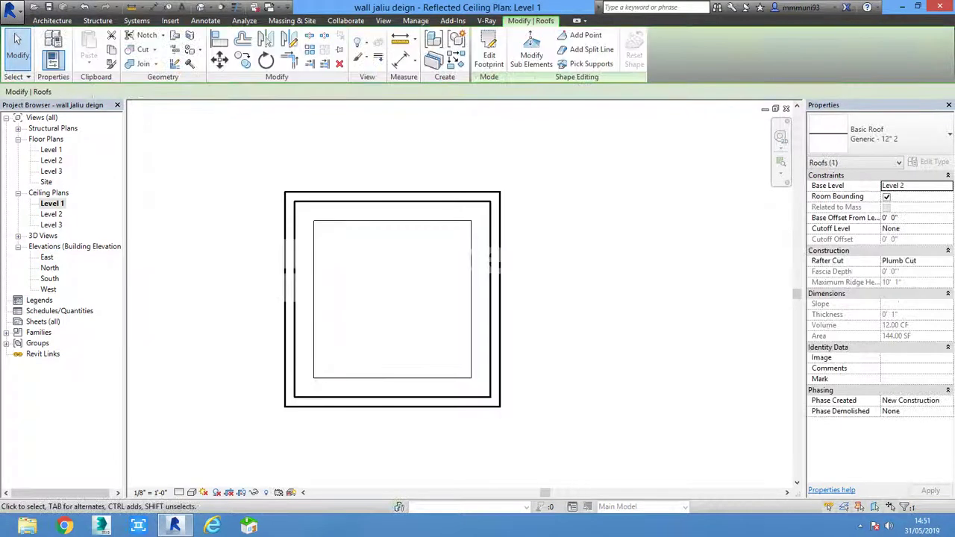
{"action": "key", "text": "Escape"}
Inspect the roof and ceiling from below in 3D, then open the ceiling boundary for editing
{"action": "left_click", "coordinate": [237, 7]}
{"action": "middle_click_drag", "start_coordinate": [515, 336], "coordinate": [514, 299], "text": "shift"}
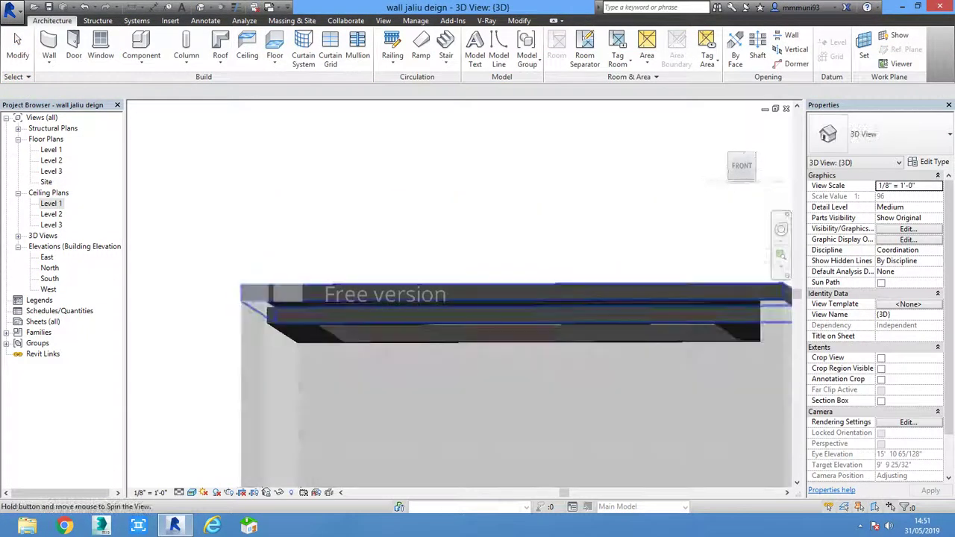
{"action": "left_click", "coordinate": [515, 329]}
{"action": "middle_click_drag", "start_coordinate": [514, 335], "coordinate": [515, 299], "text": "shift"}
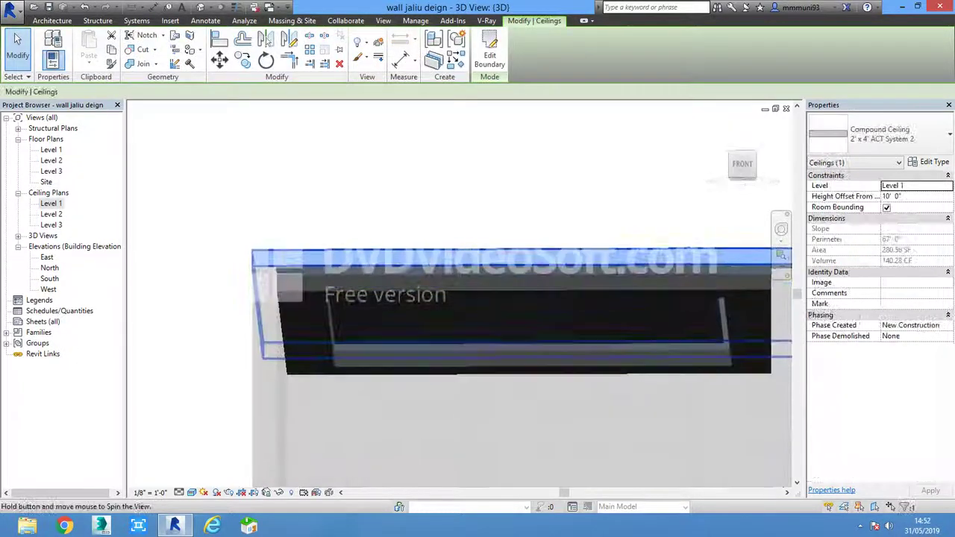
{"action": "left_click", "coordinate": [500, 347]}
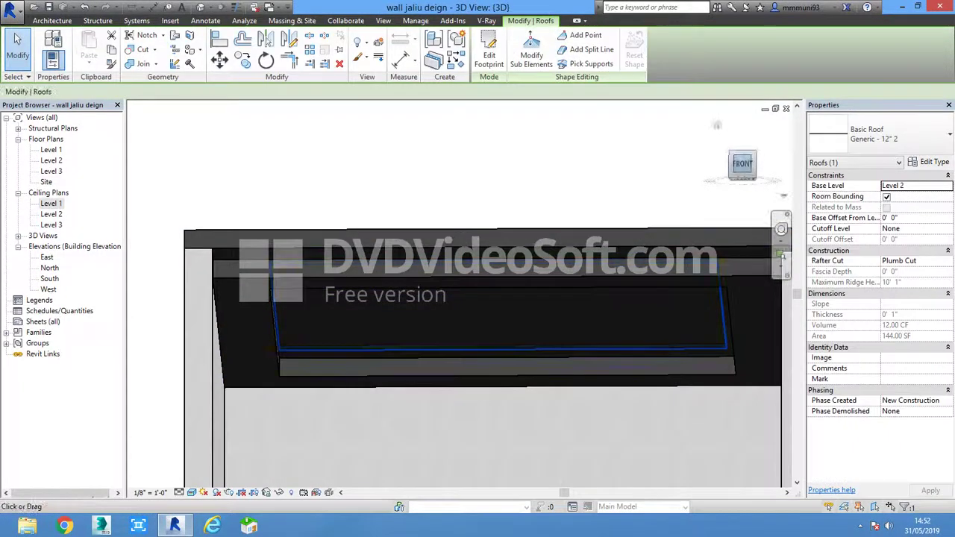
{"action": "middle_click_drag", "start_coordinate": [462, 336], "coordinate": [462, 284], "text": "shift"}
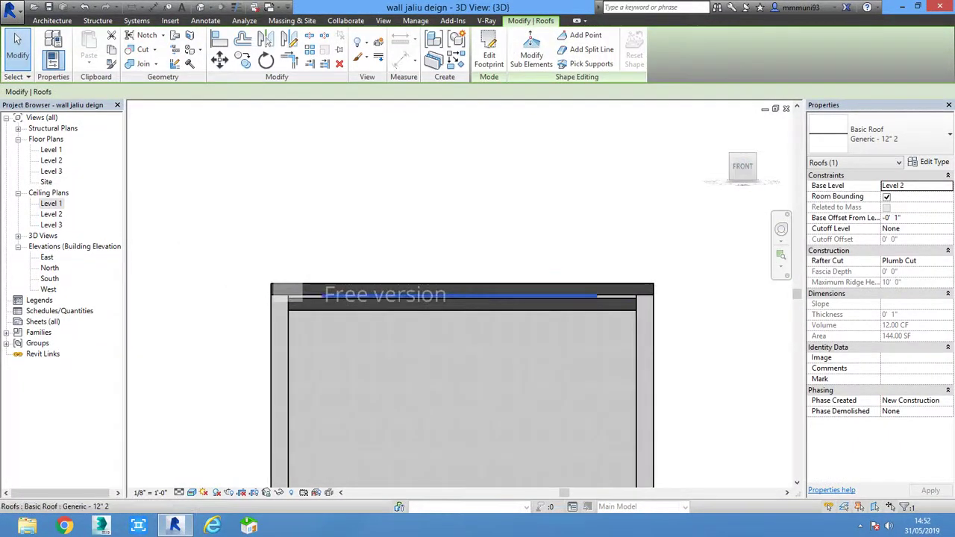
{"action": "scroll", "coordinate": [506, 303], "scroll_direction": "up", "scroll_amount": 1}
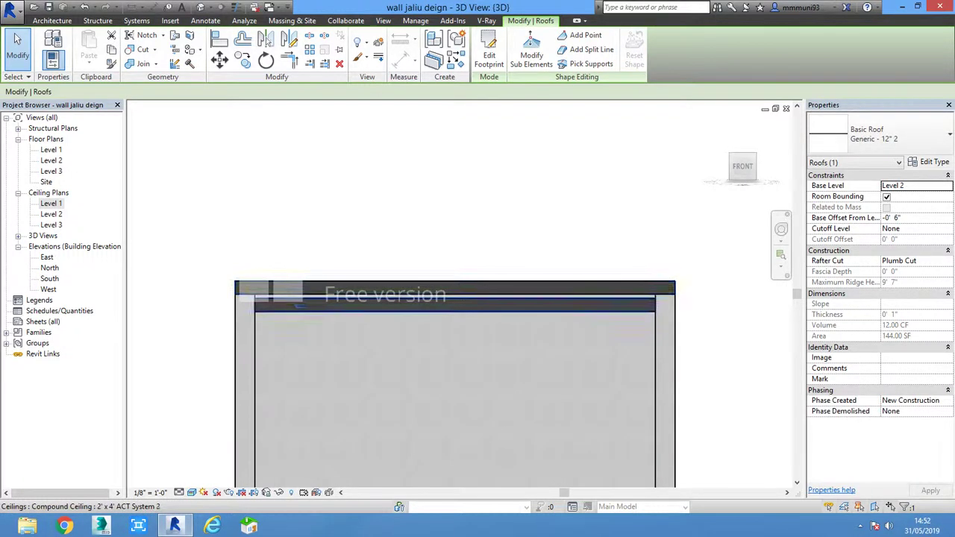
{"action": "left_click", "coordinate": [448, 302]}
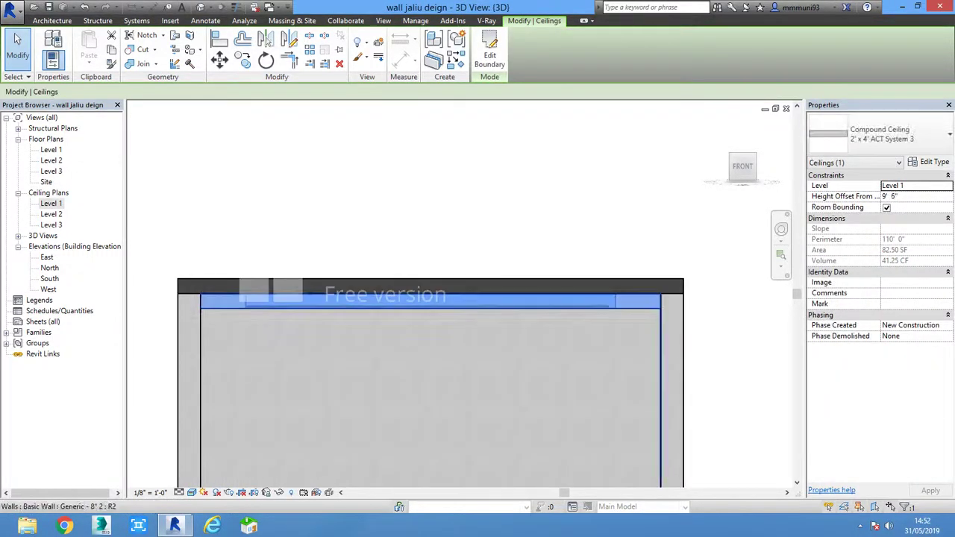
{"action": "mouse_move", "coordinate": [447, 336]}
{"action": "middle_mouse_down", "text": "shift"}
{"action": "mouse_move", "coordinate": [448, 299]}
{"action": "mouse_move", "coordinate": [447, 336]}
{"action": "middle_mouse_up", "text": "shift"}
{"action": "left_click", "coordinate": [447, 247]}
{"action": "left_click", "coordinate": [843, 56]}
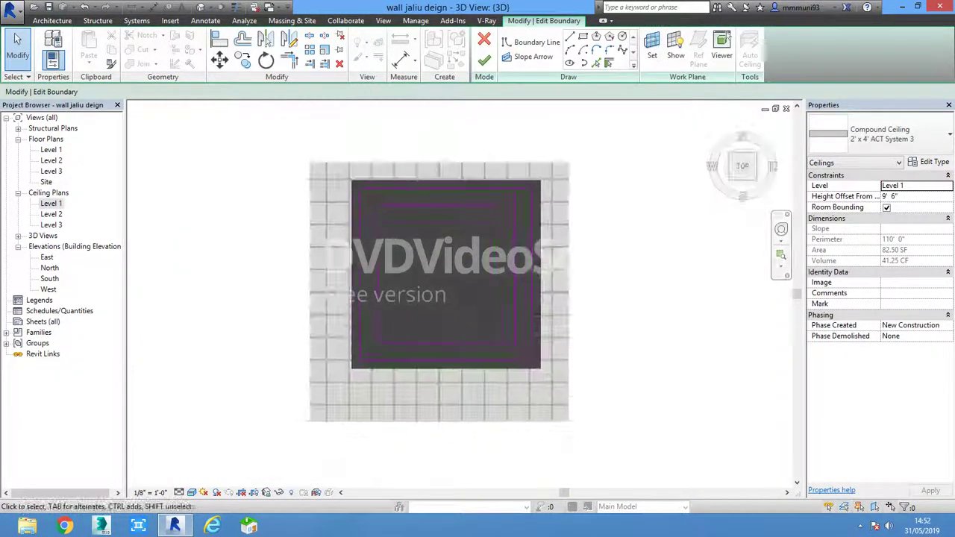
In Wireframe, nudge the ceiling's top boundary edge inward to a 12'-0" square inset
{"action": "left_click", "coordinate": [192, 492]}
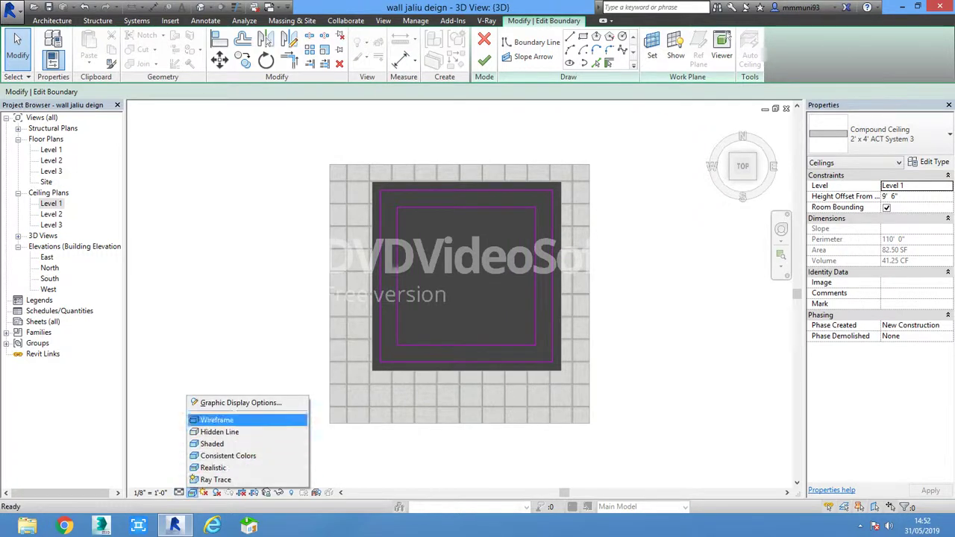
{"action": "left_click", "coordinate": [216, 420]}
{"action": "scroll", "coordinate": [519, 232], "scroll_direction": "up", "scroll_amount": 2}
{"action": "scroll", "coordinate": [519, 232], "scroll_direction": "up", "scroll_amount": 1}
{"action": "left_click", "coordinate": [489, 185]}
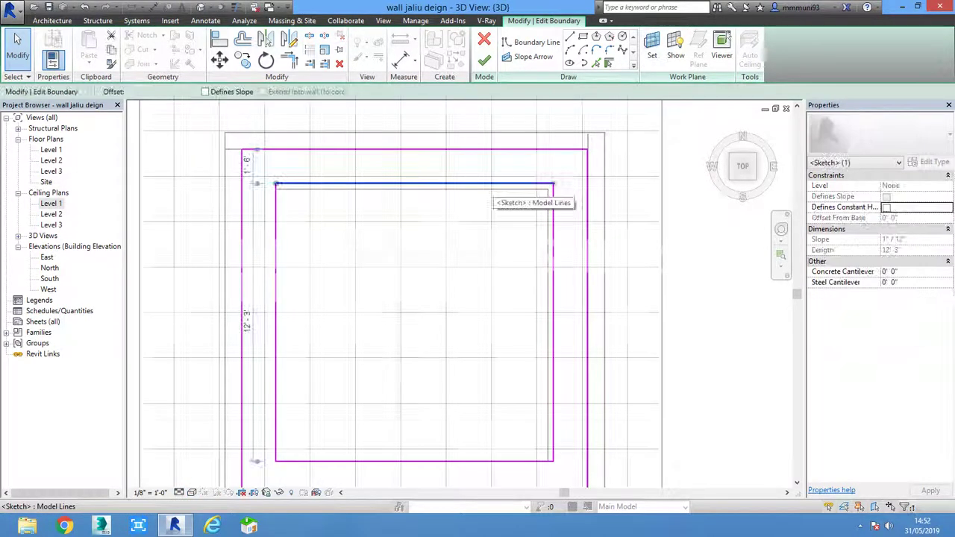
{"action": "key", "text": "Down"}
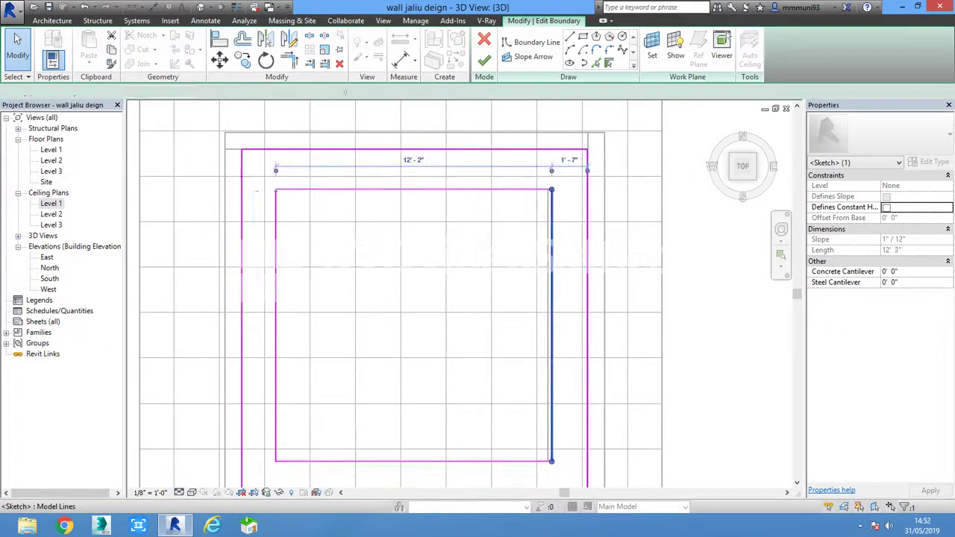
{"action": "scroll", "coordinate": [428, 425], "scroll_direction": "down", "scroll_amount": 1}
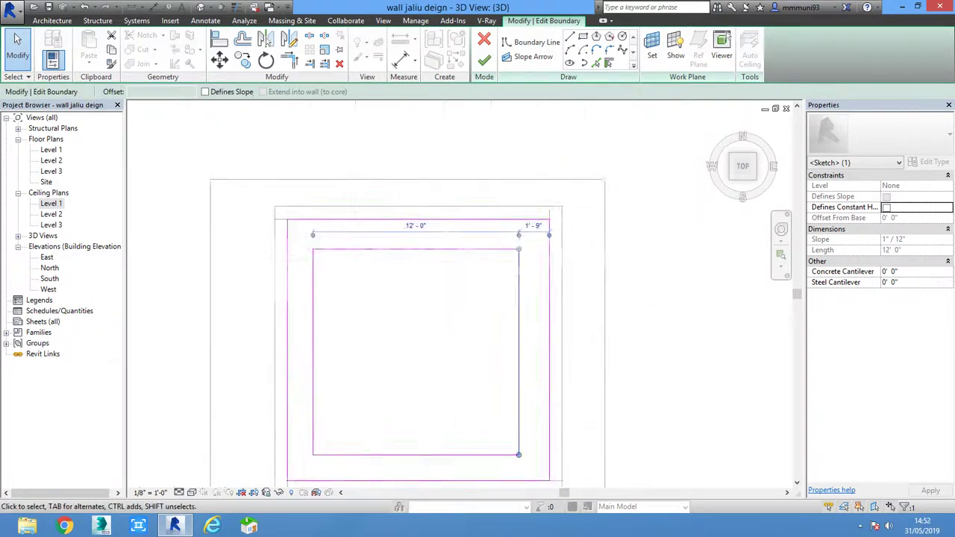
{"action": "left_click", "coordinate": [484, 60]}
{"action": "key", "text": "Escape"}
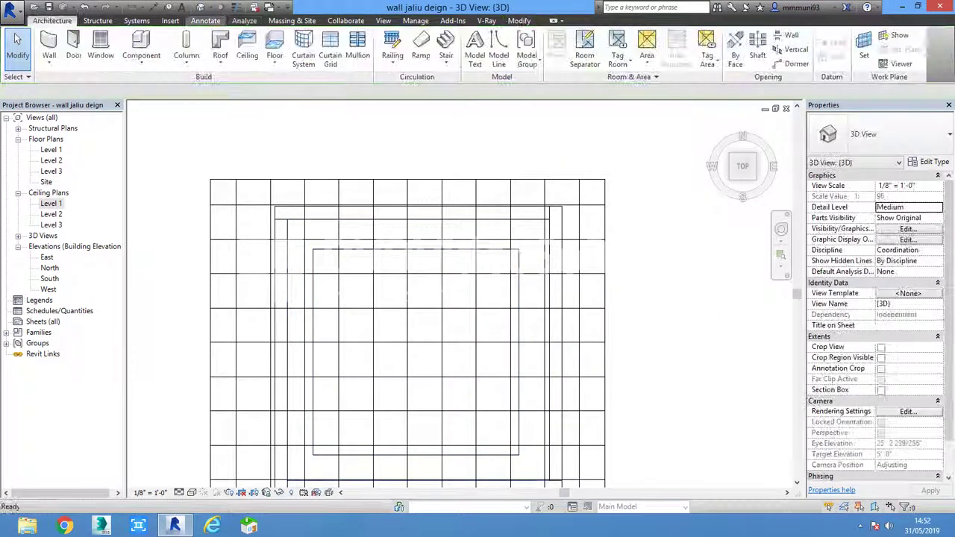
Return to Realistic shading, view the room from the front, and reopen the roof footprint
{"action": "middle_click_drag", "start_coordinate": [418, 373], "coordinate": [417, 328], "text": "shift"}
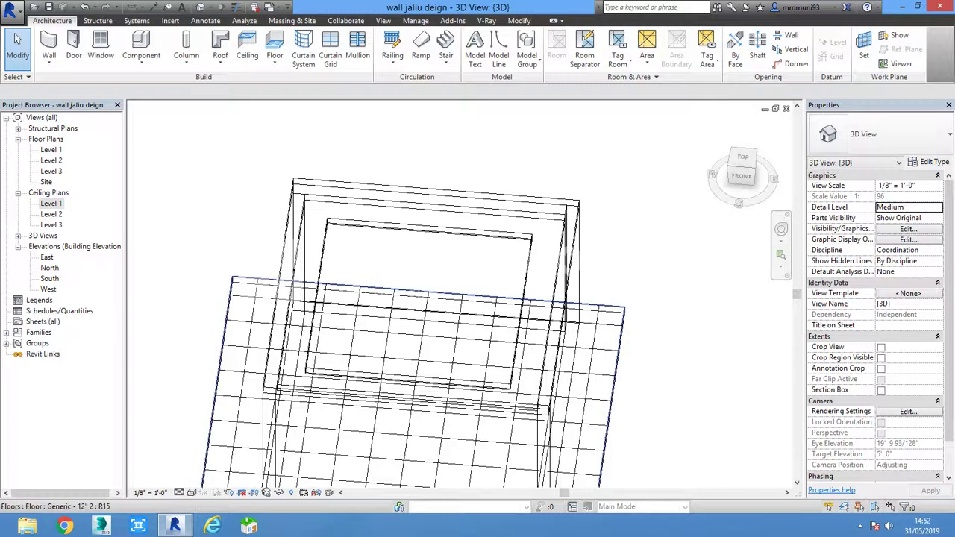
{"action": "left_click", "coordinate": [191, 493]}
{"action": "left_click", "coordinate": [216, 469]}
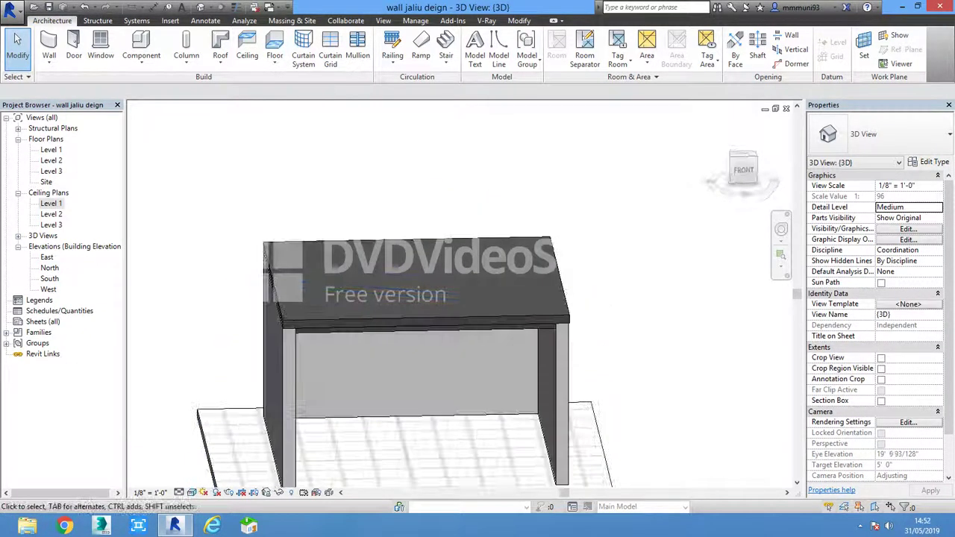
{"action": "mouse_move", "coordinate": [418, 328]}
{"action": "middle_mouse_down", "text": "shift"}
{"action": "mouse_move", "coordinate": [418, 279]}
{"action": "mouse_move", "coordinate": [463, 284]}
{"action": "middle_mouse_up", "text": "shift"}
{"action": "left_click", "coordinate": [418, 314]}
{"action": "middle_click_drag", "start_coordinate": [418, 313], "coordinate": [463, 313], "text": "shift"}
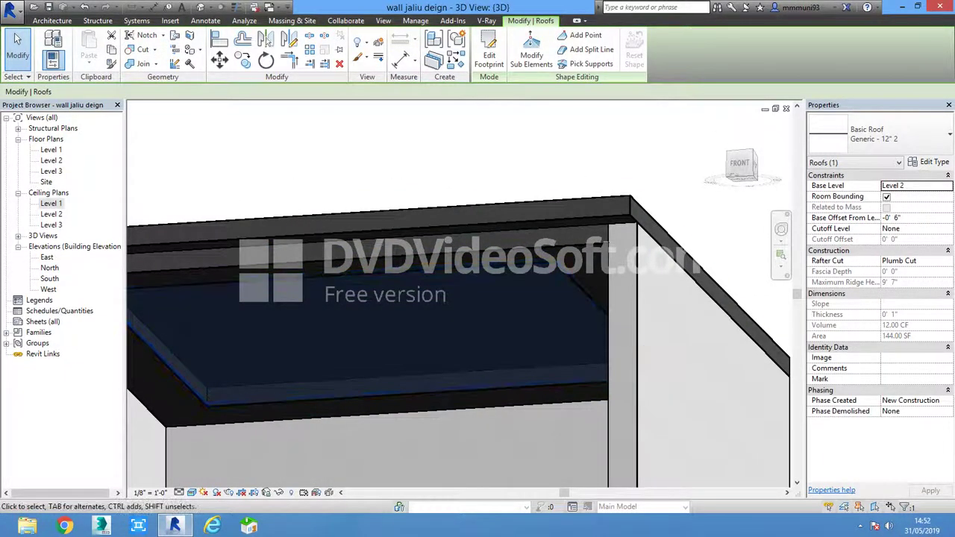
{"action": "left_click", "coordinate": [739, 162]}
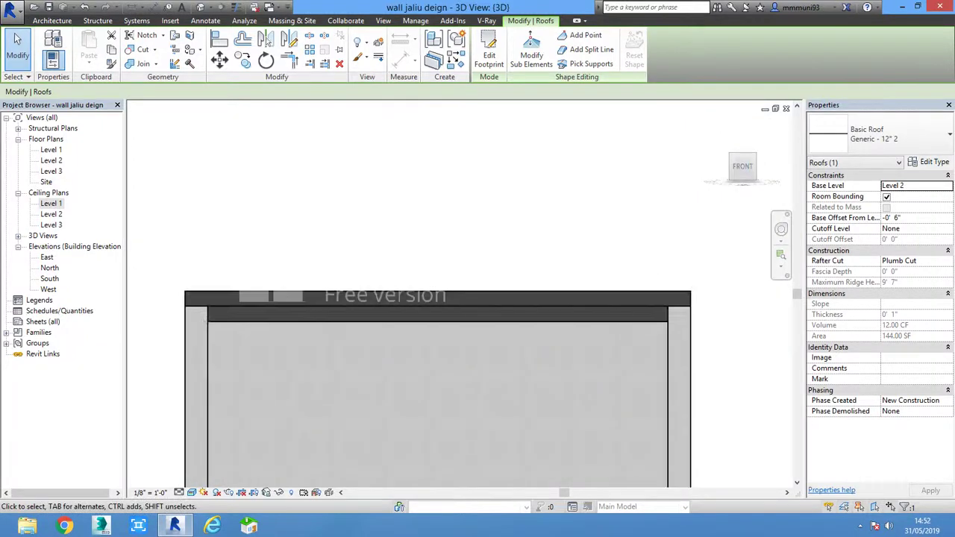
{"action": "left_click", "coordinate": [489, 53]}
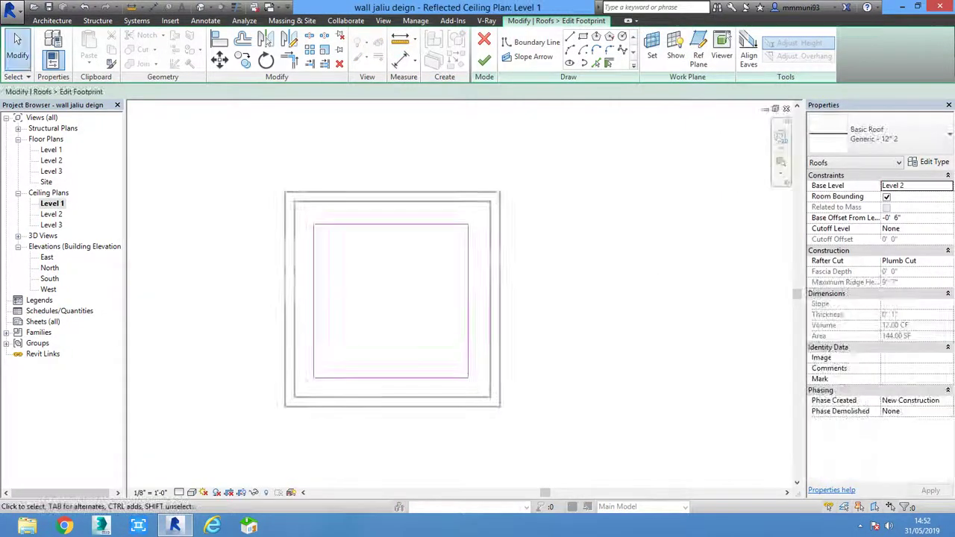
Finish the 12'-0" roof footprint and set the roof's Base Offset to -0' 3 3/4"
{"action": "left_click", "coordinate": [391, 224]}
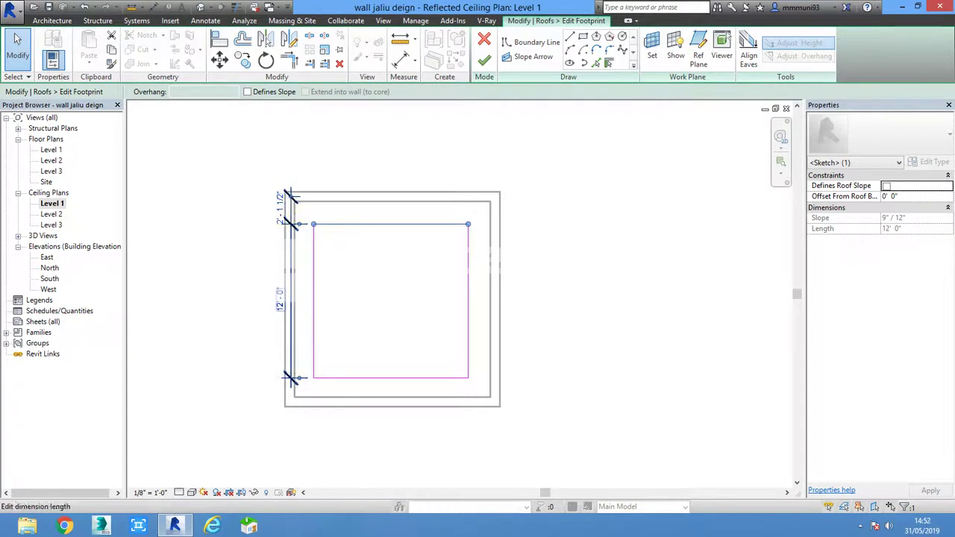
{"action": "left_click", "coordinate": [484, 60]}
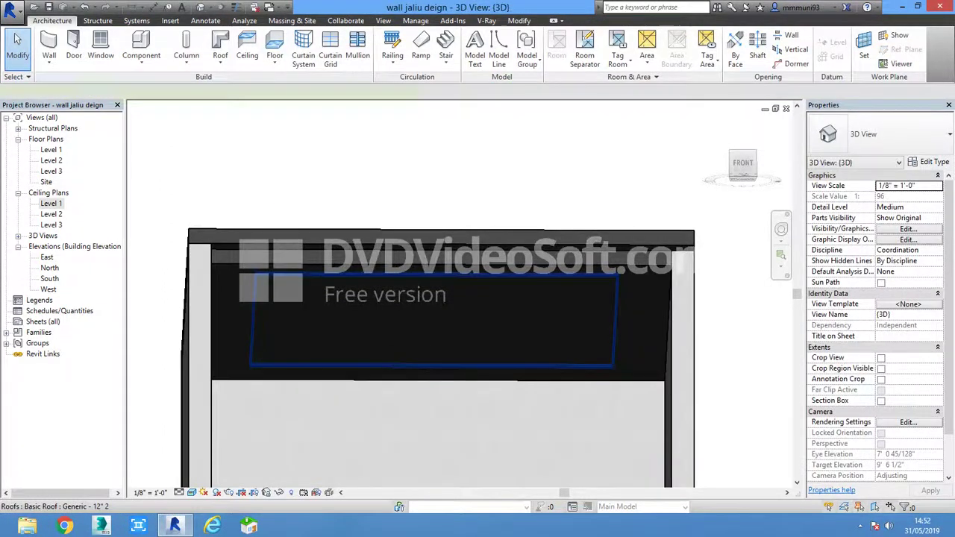
{"action": "left_click", "coordinate": [448, 314]}
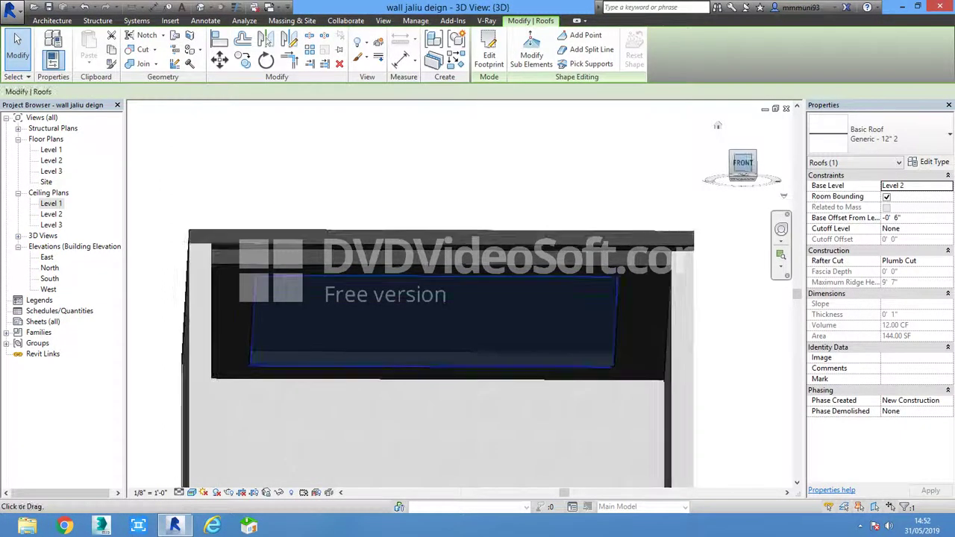
{"action": "scroll", "coordinate": [433, 358], "scroll_direction": "up", "scroll_amount": 2}
{"action": "scroll", "coordinate": [433, 358], "scroll_direction": "up", "scroll_amount": 2}
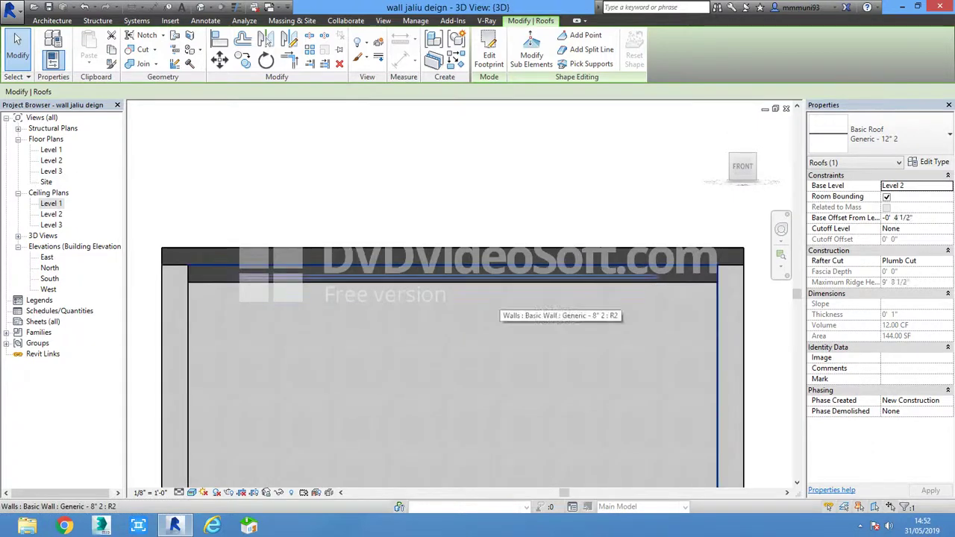
{"action": "key", "text": "Escape"}
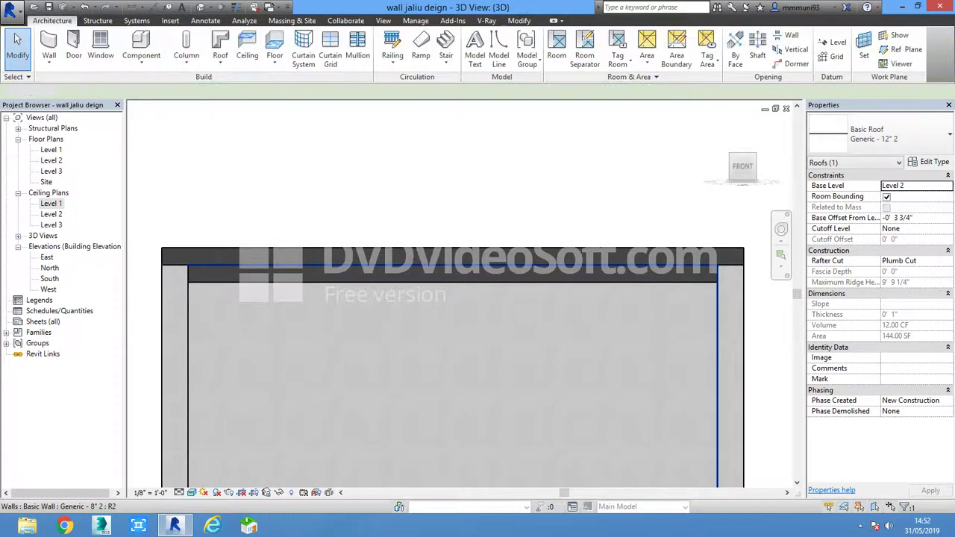
{"action": "mouse_move", "coordinate": [447, 336]}
{"action": "middle_mouse_down", "text": "shift"}
{"action": "mouse_move", "coordinate": [523, 388]}
{"action": "mouse_move", "coordinate": [567, 358]}
{"action": "mouse_move", "coordinate": [478, 298]}
{"action": "middle_mouse_up", "text": "shift"}
Change the roof type to Sloped Glazing
{"action": "left_click", "coordinate": [448, 258]}
{"action": "left_click", "coordinate": [879, 134]}
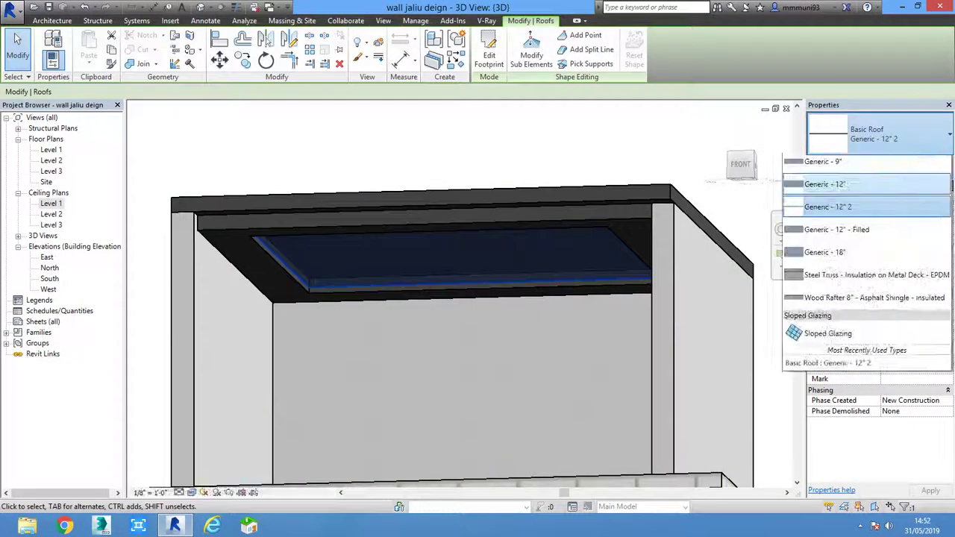
{"action": "left_click", "coordinate": [820, 356]}
{"action": "key", "text": "Escape"}
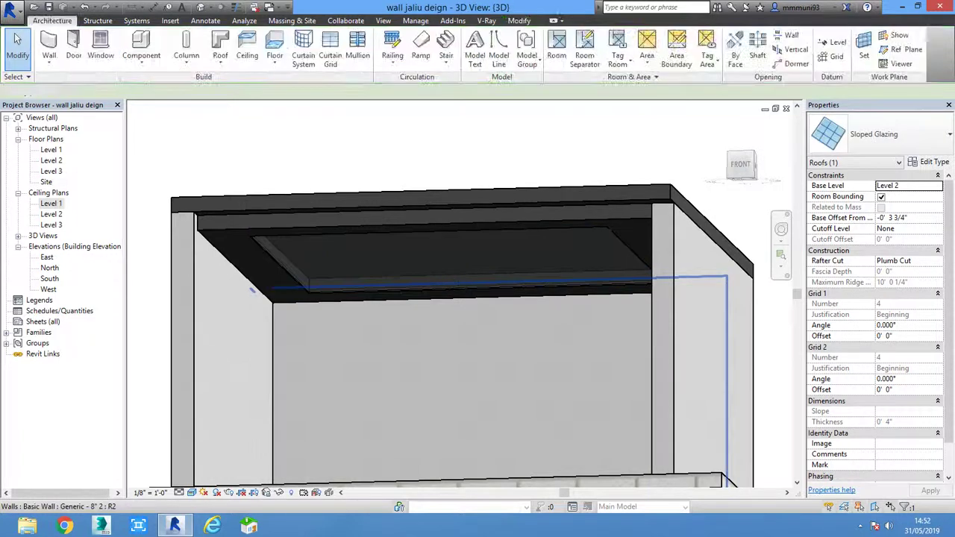
{"action": "scroll", "coordinate": [457, 284], "scroll_direction": "up", "scroll_amount": 3}
{"action": "scroll", "coordinate": [458, 285], "scroll_direction": "up", "scroll_amount": 3}
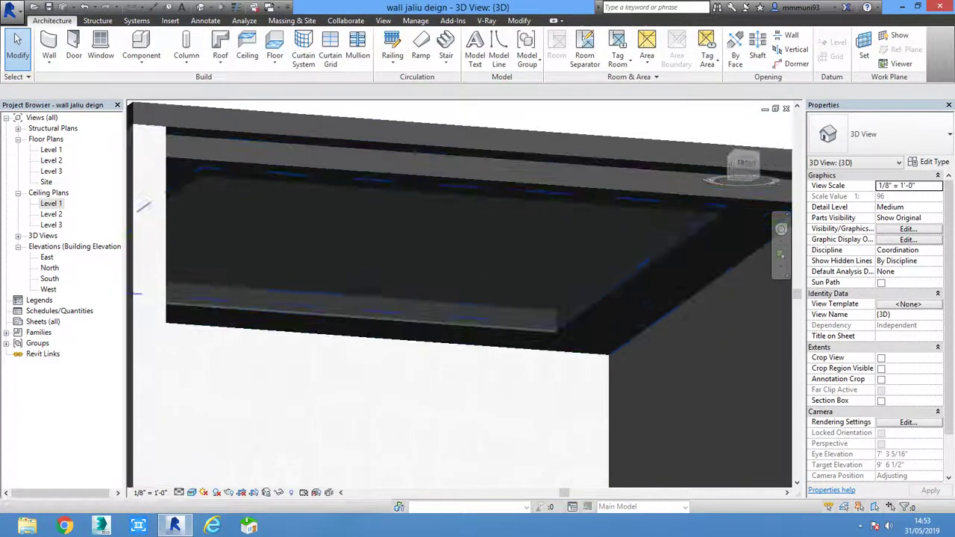
Set the Sloped Glazing Grid 1 and Grid 2 layouts to Fixed Distance, 4' 0" and 5' 0"
{"action": "left_click", "coordinate": [379, 290]}
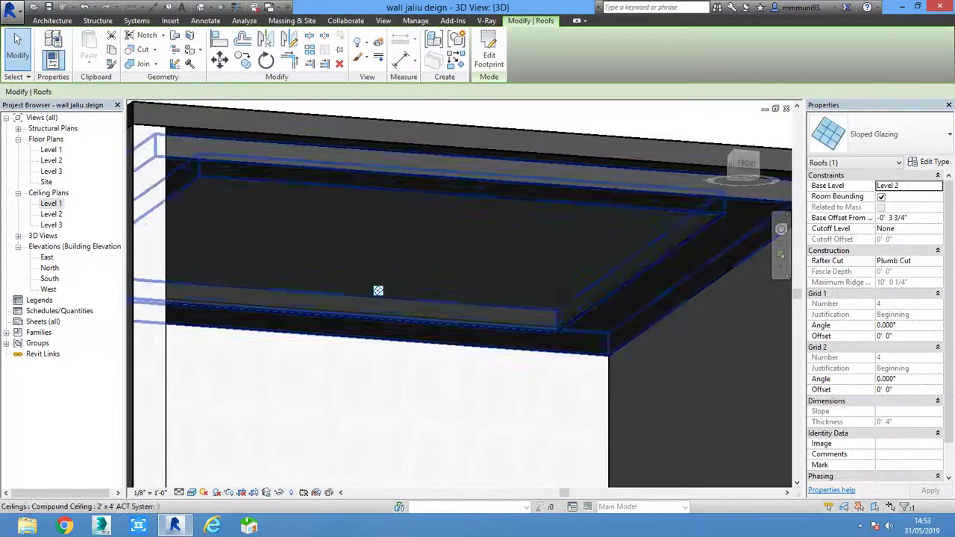
{"action": "left_click", "coordinate": [929, 162]}
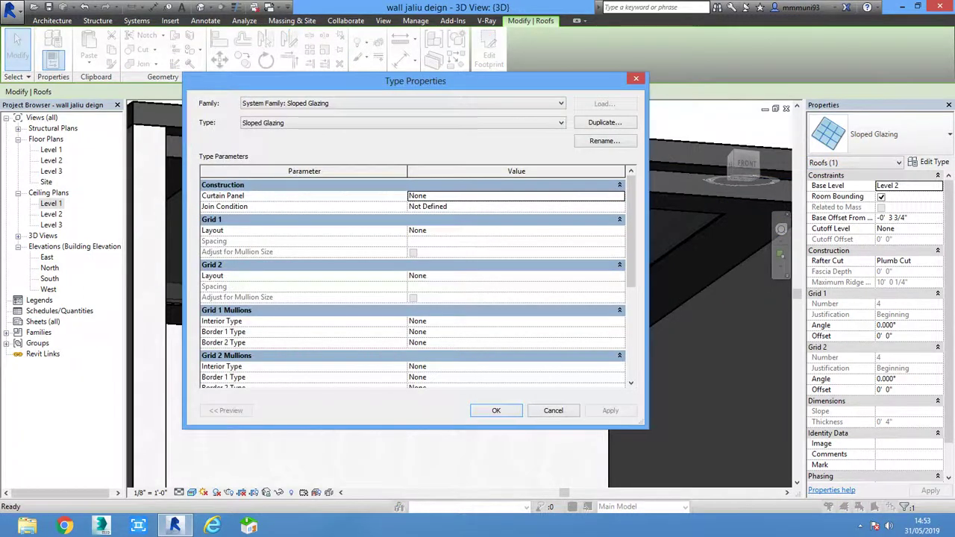
{"action": "left_click", "coordinate": [515, 230]}
{"action": "left_click", "coordinate": [433, 251]}
{"action": "type", "text": "4"}
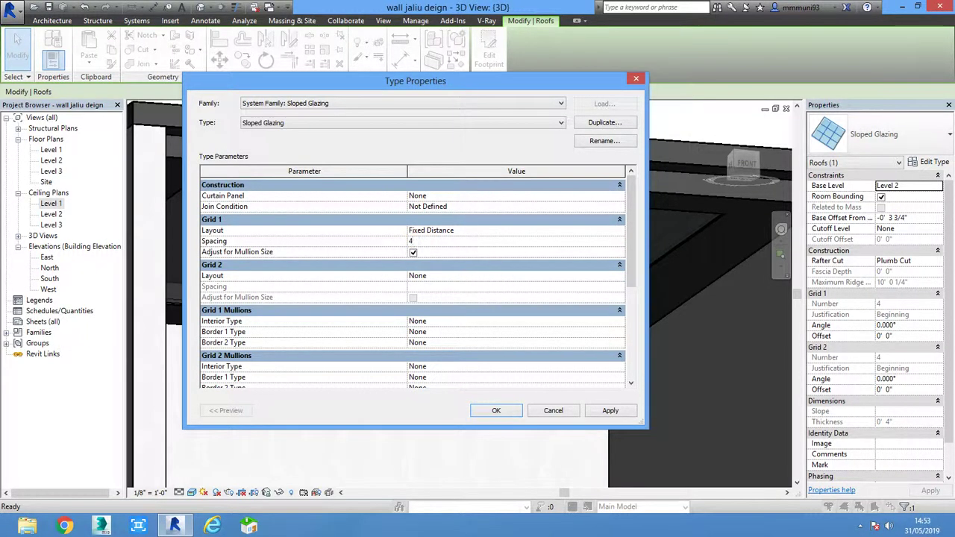
{"action": "left_click", "coordinate": [515, 276]}
{"action": "left_click", "coordinate": [432, 287]}
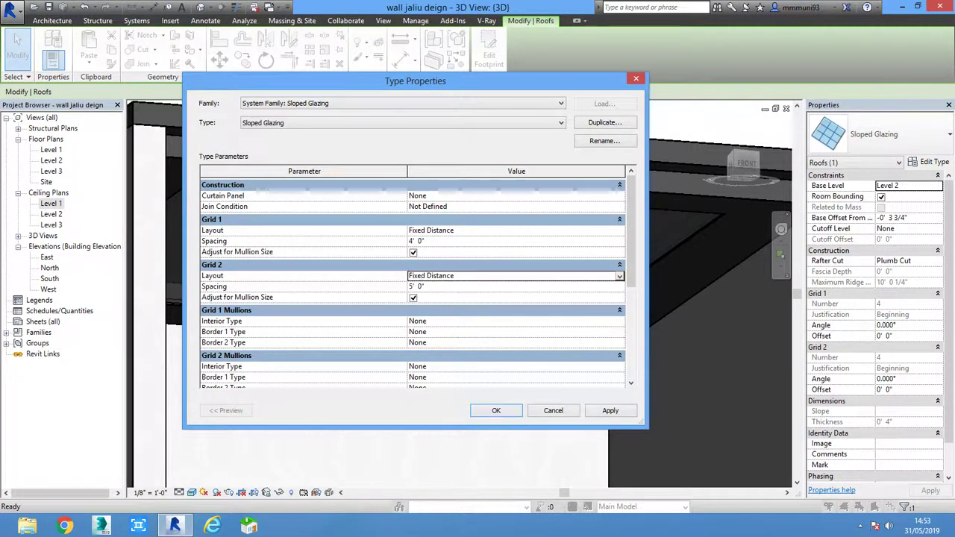
Apply the grid settings, orbit beneath the glazing grid, and end on the FRONT view
{"action": "left_click", "coordinate": [496, 411]}
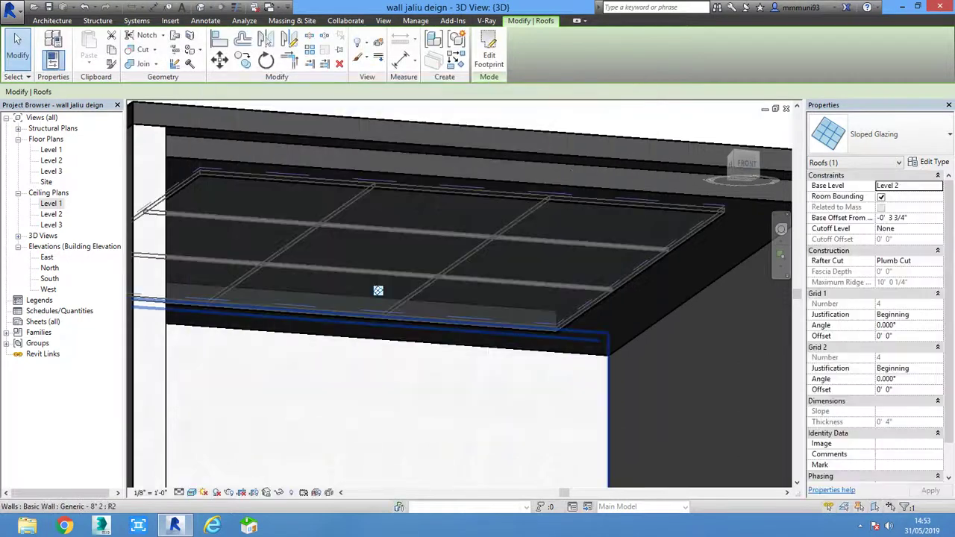
{"action": "scroll", "coordinate": [375, 288], "scroll_direction": "down", "scroll_amount": 5}
{"action": "key", "text": "Escape"}
{"action": "middle_click_drag", "start_coordinate": [477, 336], "coordinate": [477, 246], "text": "shift"}
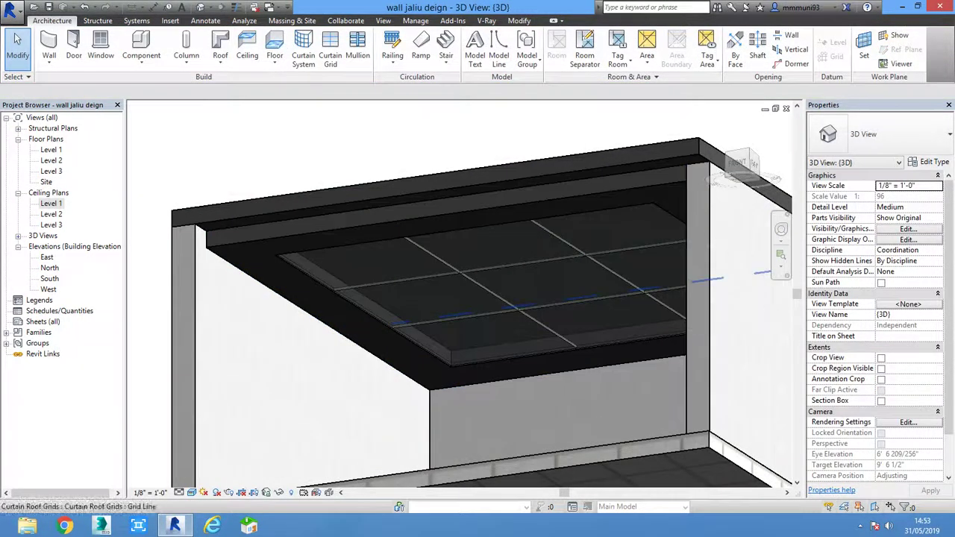
{"action": "middle_click_drag", "start_coordinate": [478, 299], "coordinate": [477, 269], "text": "shift"}
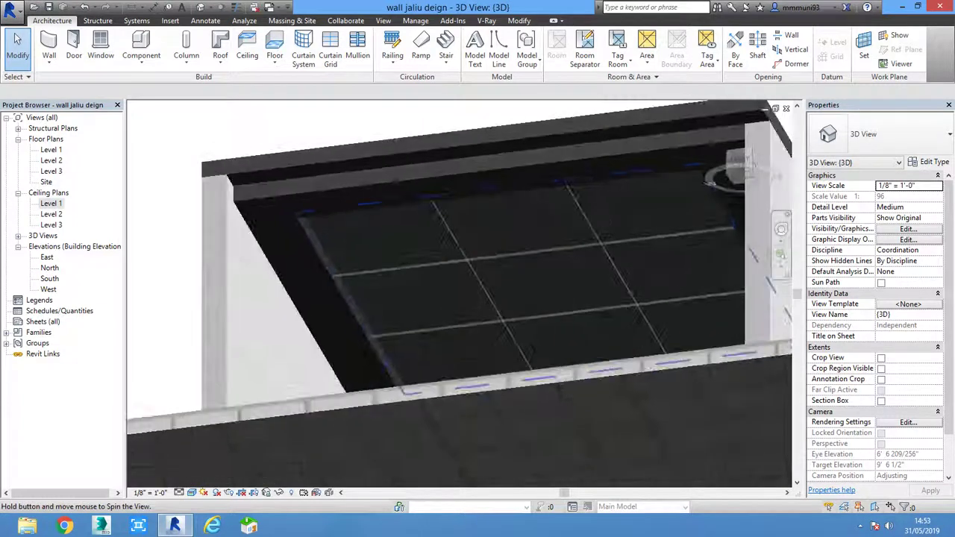
{"action": "middle_click_drag", "start_coordinate": [478, 299], "coordinate": [478, 246], "text": "shift"}
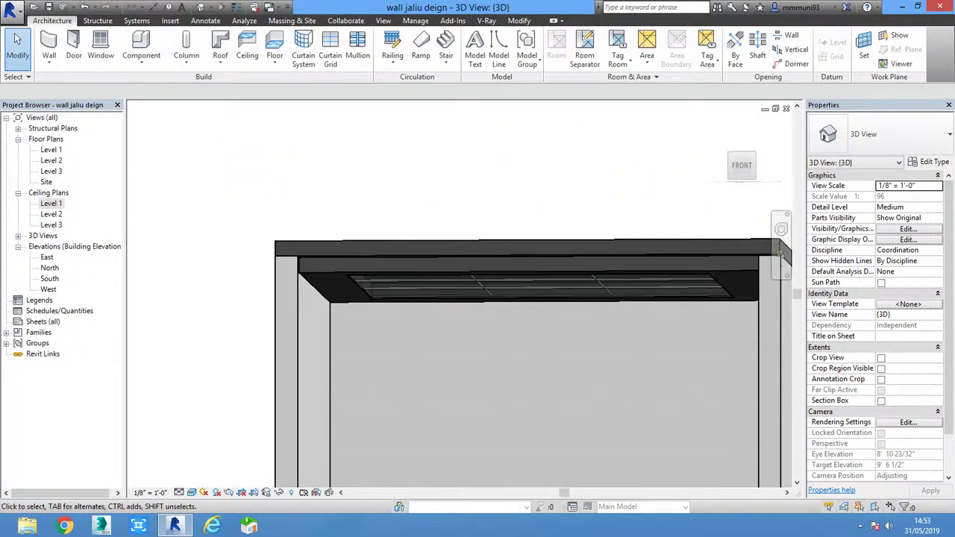
{"action": "middle_click_drag", "start_coordinate": [478, 299], "coordinate": [418, 283], "text": "shift"}
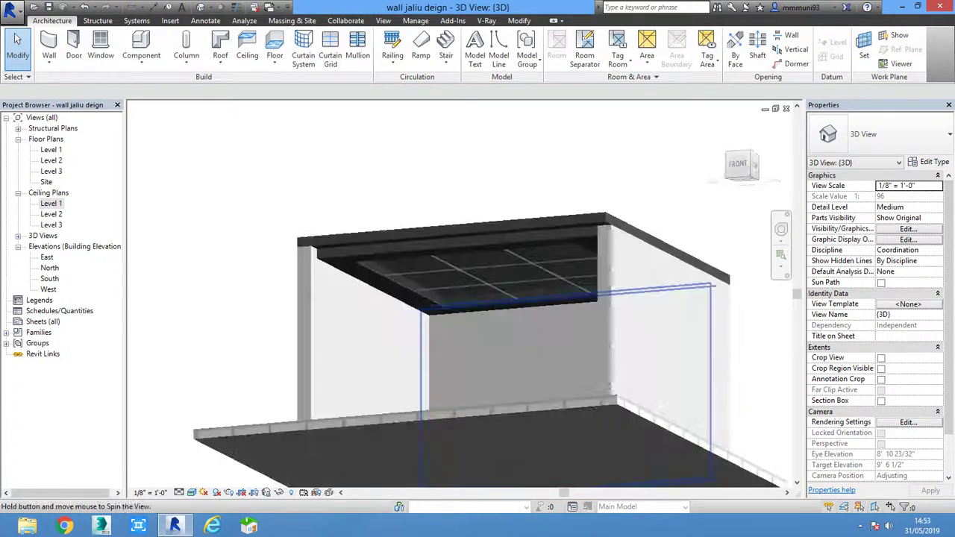
{"action": "left_click", "coordinate": [735, 164]}
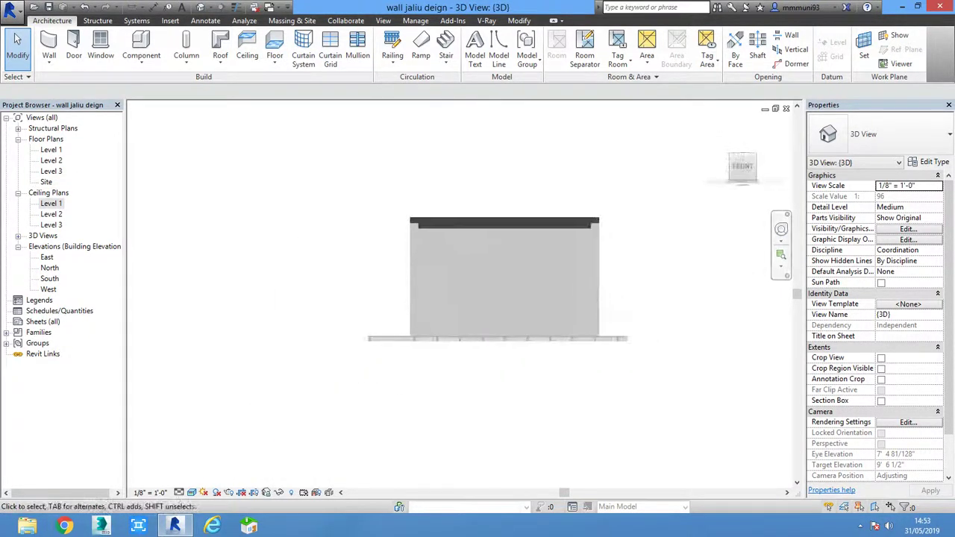
Raise the section box's bottom to cut away below and view the ceiling from above
{"action": "left_click", "coordinate": [459, 226]}
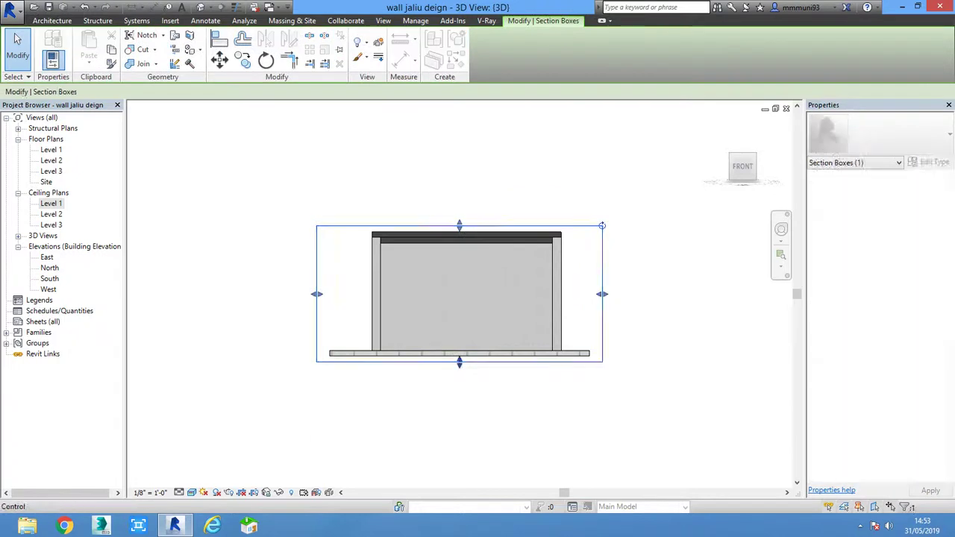
{"action": "left_click_drag", "start_coordinate": [460, 361], "coordinate": [460, 254]}
{"action": "key", "text": "Escape"}
{"action": "mouse_move", "coordinate": [601, 225]}
{"action": "middle_mouse_down", "text": "shift"}
{"action": "mouse_move", "coordinate": [462, 493]}
{"action": "mouse_move", "coordinate": [478, 448]}
{"action": "middle_mouse_up", "text": "shift"}
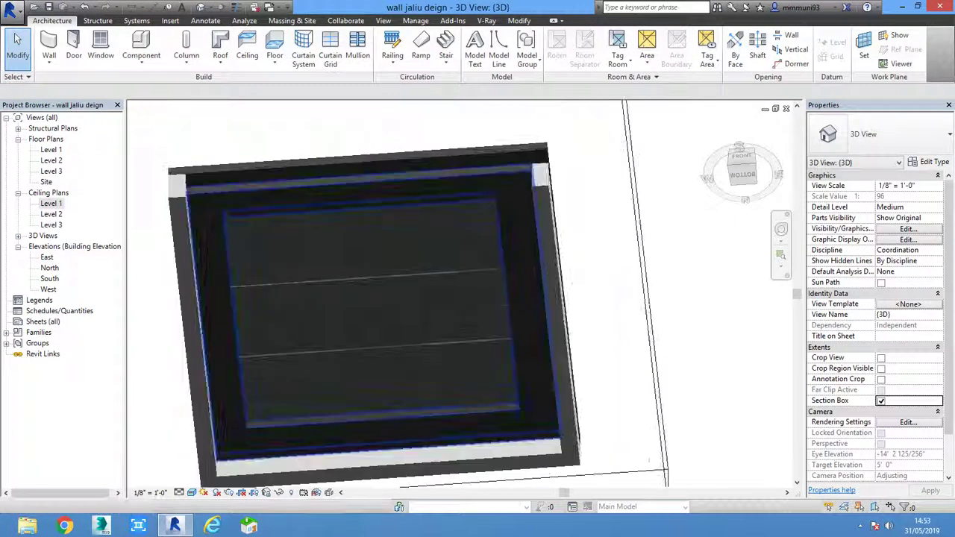
{"action": "scroll", "coordinate": [537, 223], "scroll_direction": "up", "scroll_amount": 5}
Paint the ceiling border faces with Cherry, previewing other materials before finishing
{"action": "key", "text": "t"}
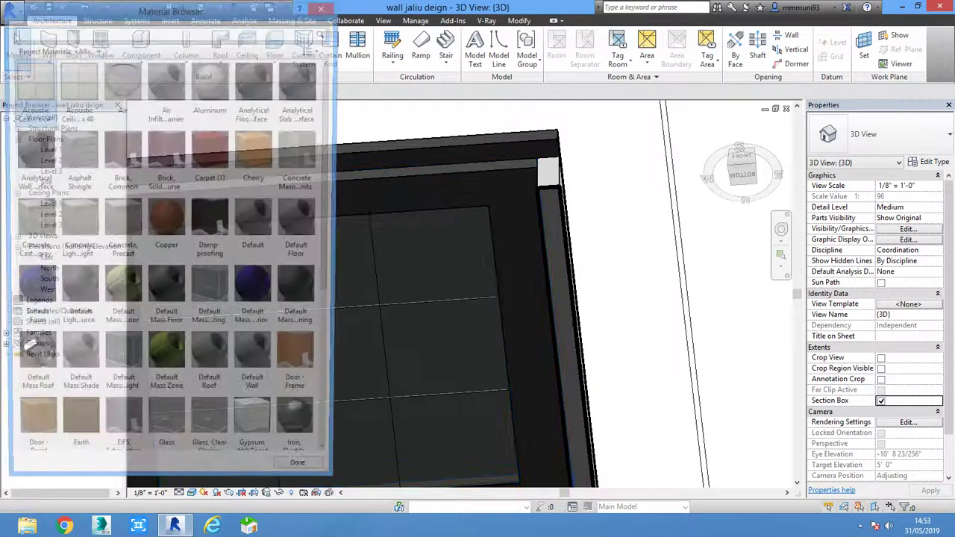
{"action": "left_click", "coordinate": [256, 153]}
{"action": "middle_click_drag", "start_coordinate": [567, 299], "coordinate": [523, 321], "text": "shift"}
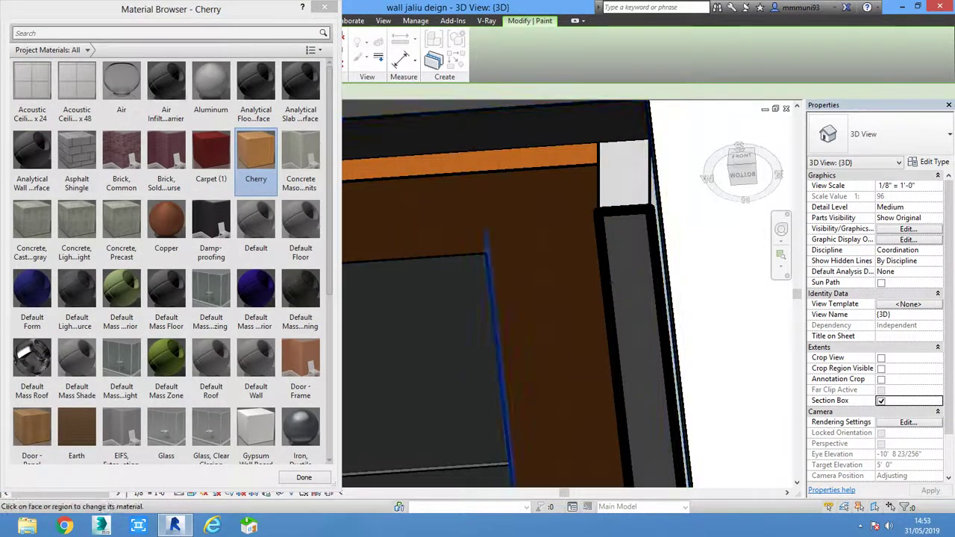
{"action": "mouse_move", "coordinate": [523, 299]}
{"action": "middle_mouse_down", "text": "shift"}
{"action": "mouse_move", "coordinate": [478, 313]}
{"action": "mouse_move", "coordinate": [655, 237]}
{"action": "middle_mouse_up", "text": "shift"}
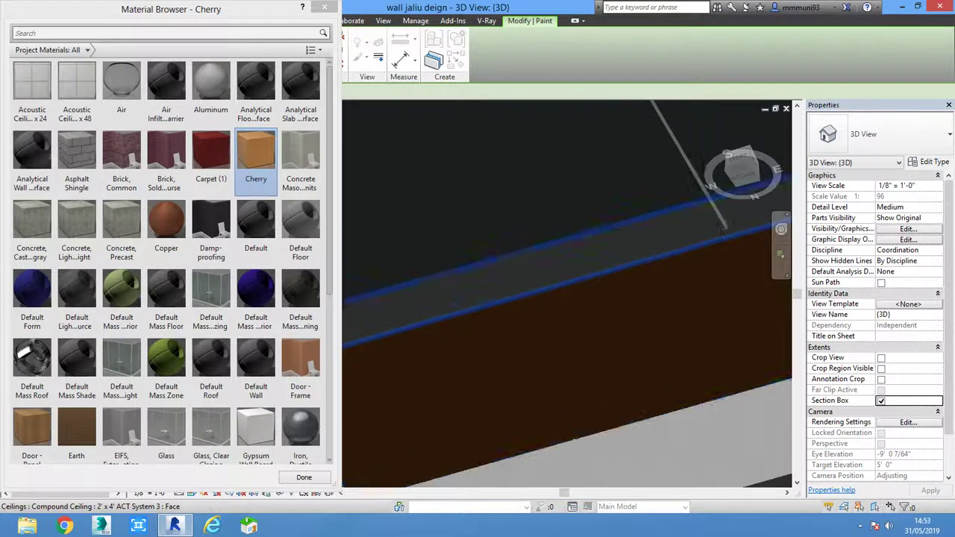
{"action": "scroll", "coordinate": [523, 335], "scroll_direction": "down", "scroll_amount": 3}
{"action": "middle_click_drag", "start_coordinate": [522, 336], "coordinate": [477, 314], "text": "shift"}
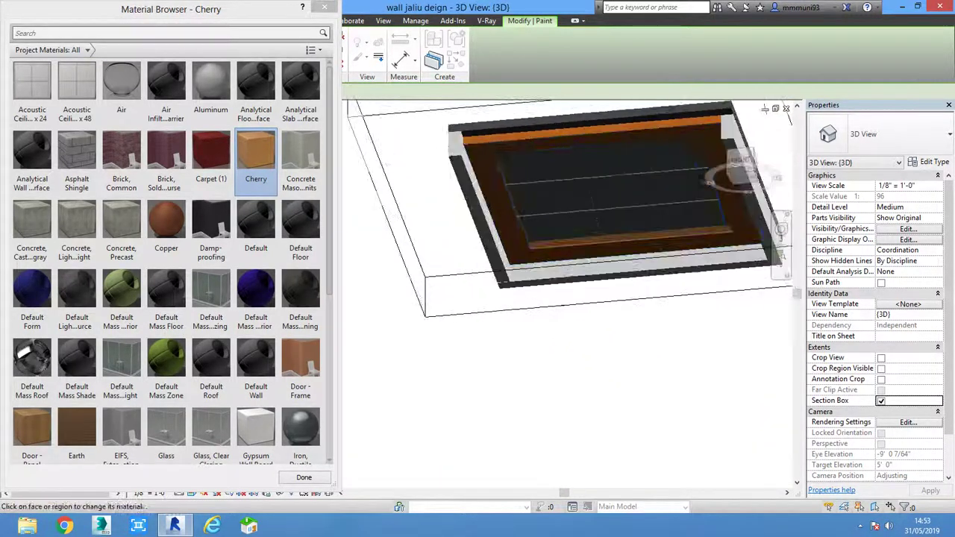
{"action": "left_click", "coordinate": [165, 176]}
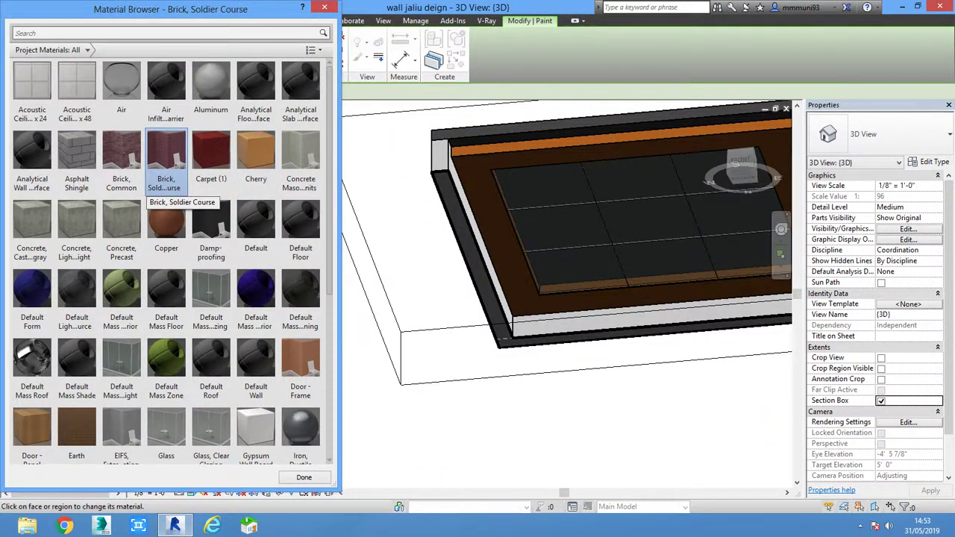
{"action": "left_click", "coordinate": [161, 444]}
{"action": "left_click", "coordinate": [256, 425]}
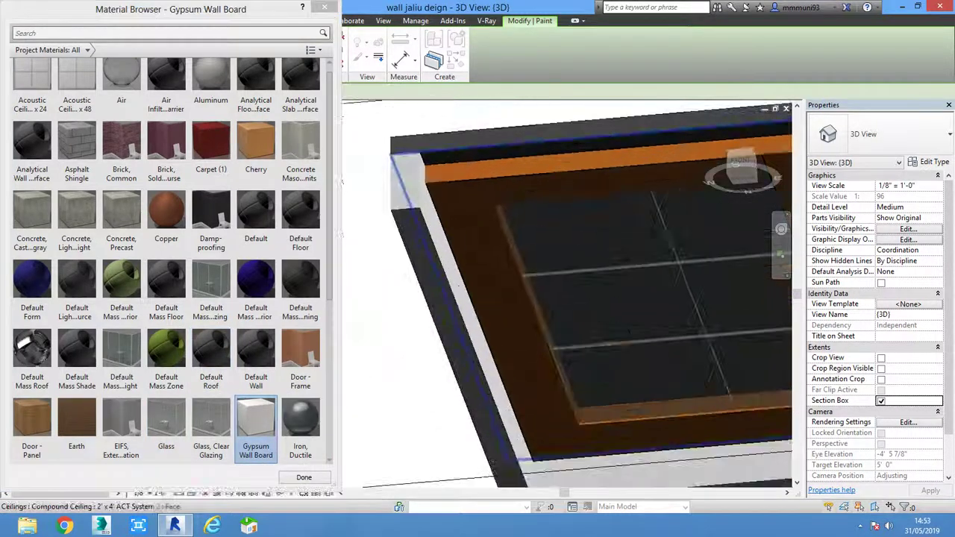
{"action": "middle_click_drag", "start_coordinate": [522, 298], "coordinate": [567, 284], "text": "shift"}
{"action": "left_click", "coordinate": [303, 477]}
{"action": "middle_click_drag", "start_coordinate": [448, 247], "coordinate": [523, 247], "text": "shift"}
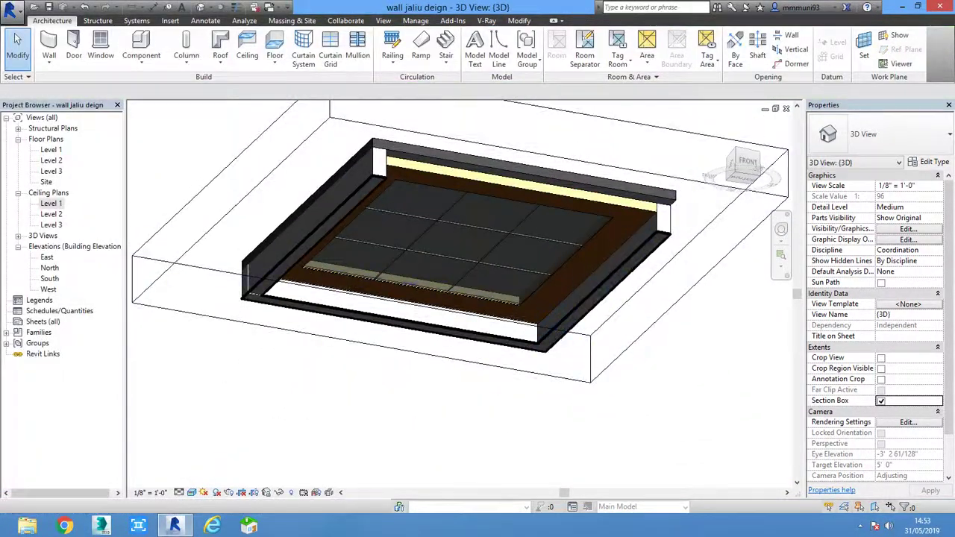
Turn off the section box to show the whole room and view it from the front
{"action": "scroll", "coordinate": [498, 306], "scroll_direction": "up", "scroll_amount": 3}
{"action": "scroll", "coordinate": [459, 280], "scroll_direction": "down", "scroll_amount": 5}
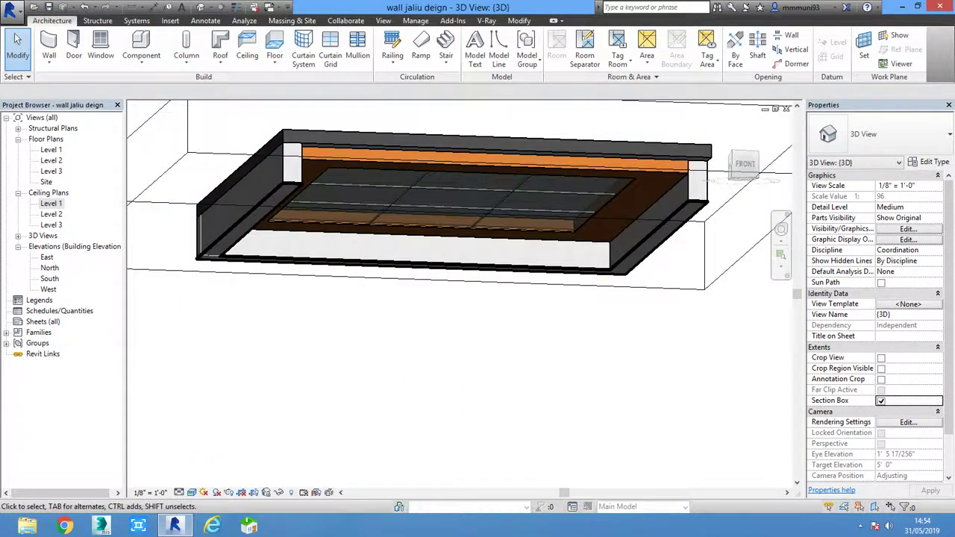
{"action": "left_click", "coordinate": [881, 401]}
{"action": "left_click", "coordinate": [745, 164]}
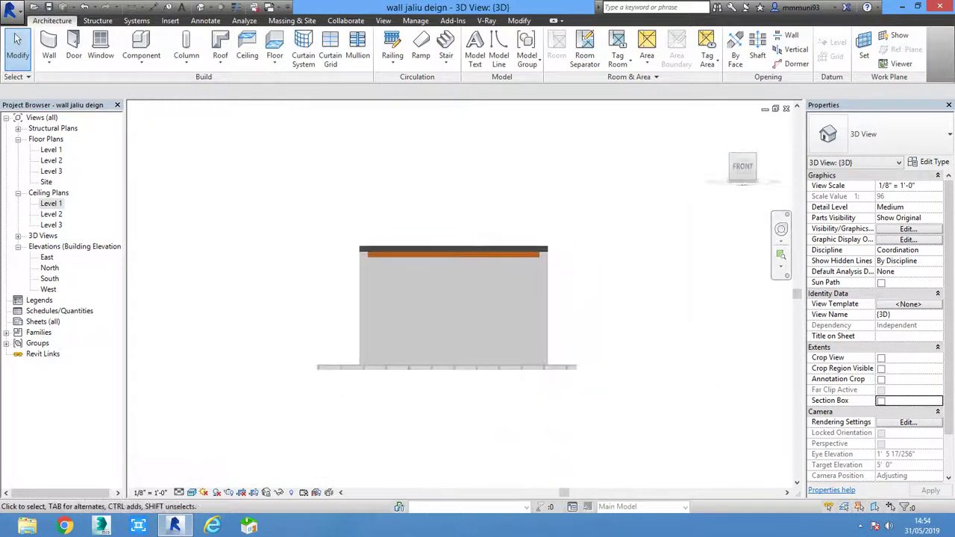
{"action": "mouse_move", "coordinate": [744, 163]}
{"action": "left_mouse_down"}
{"action": "mouse_move", "coordinate": [739, 173]}
{"action": "mouse_move", "coordinate": [742, 166]}
{"action": "left_mouse_up"}
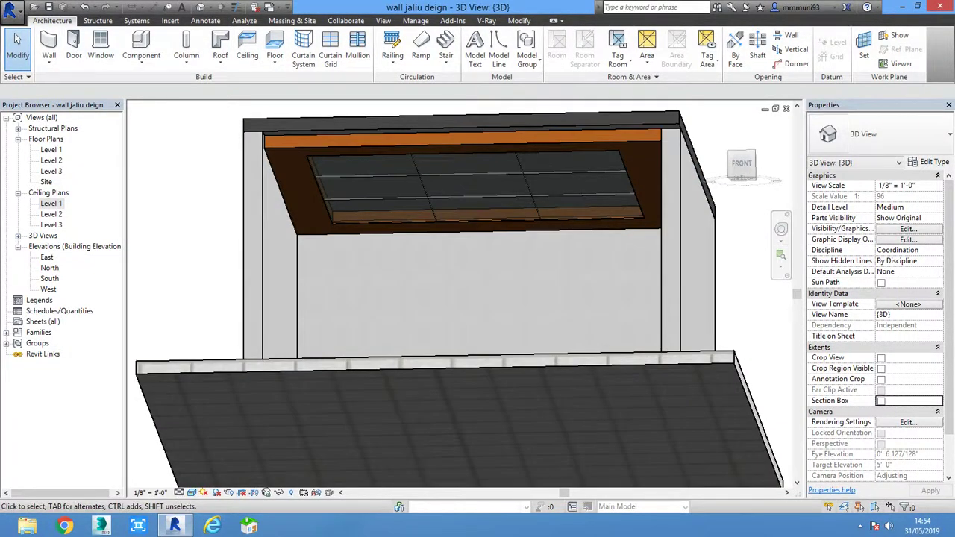
Create a new family from the Curtain Wall Panel template
{"action": "left_click", "coordinate": [9, 7]}
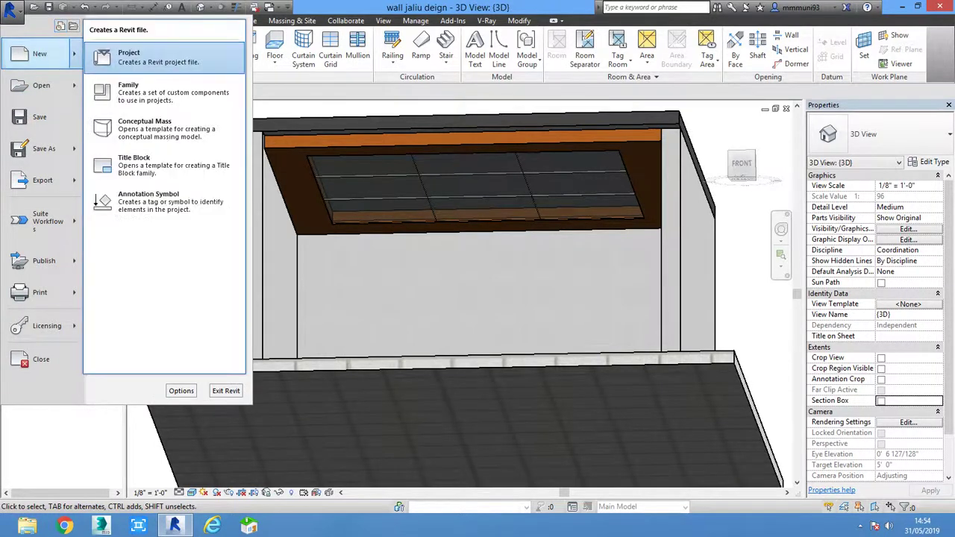
{"action": "left_click", "coordinate": [123, 77]}
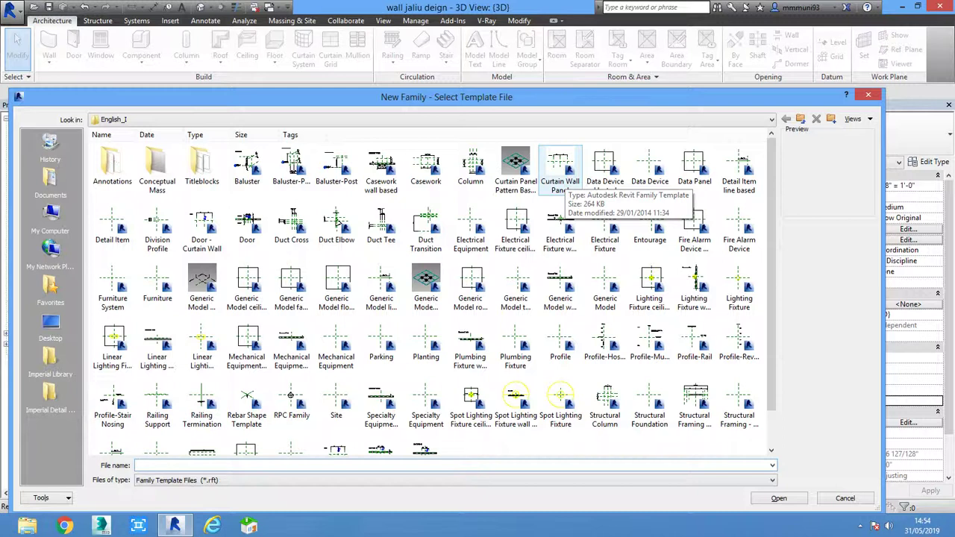
{"action": "double_click", "coordinate": [559, 171]}
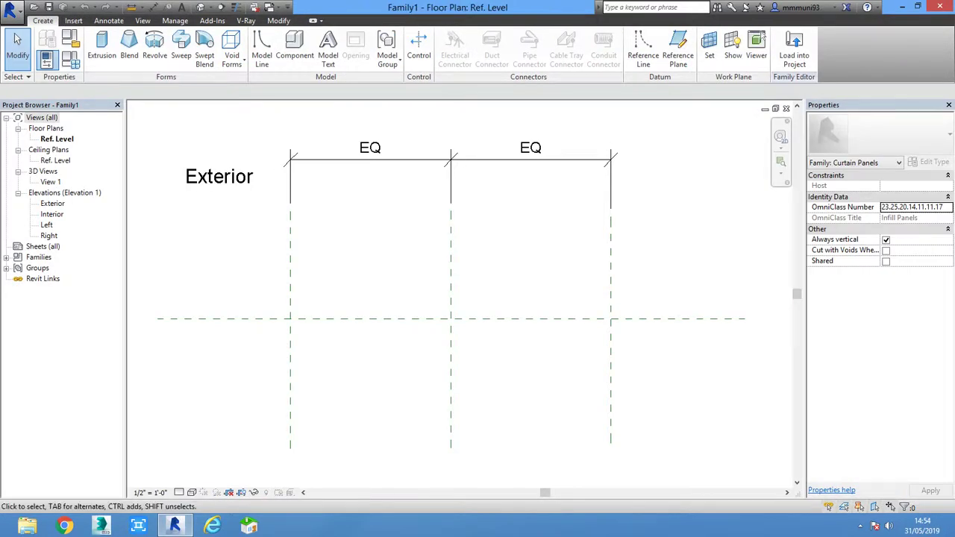
In the Exterior elevation, move the Top reference plane to 4'
{"action": "double_click", "coordinate": [52, 203]}
{"action": "left_click", "coordinate": [388, 136]}
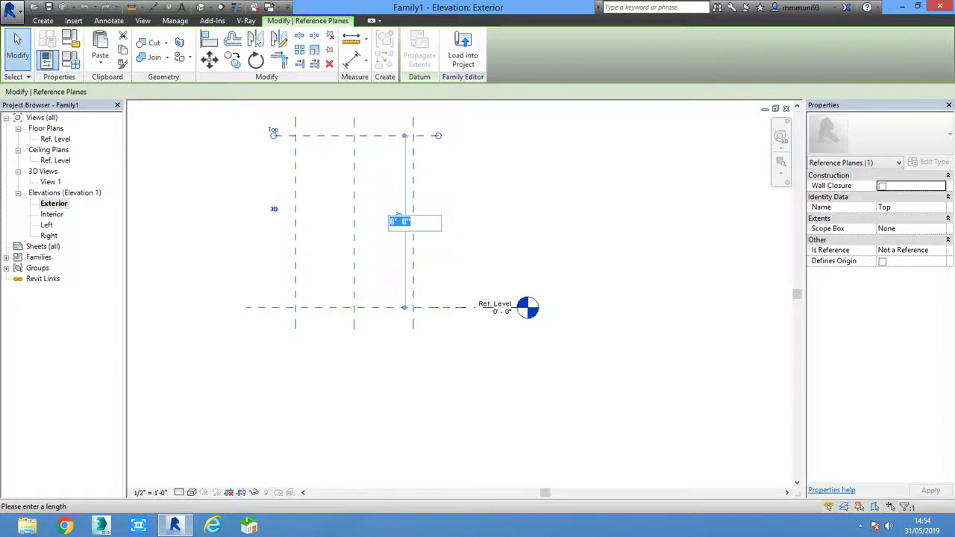
{"action": "key", "text": "Return"}
{"action": "left_click", "coordinate": [413, 326]}
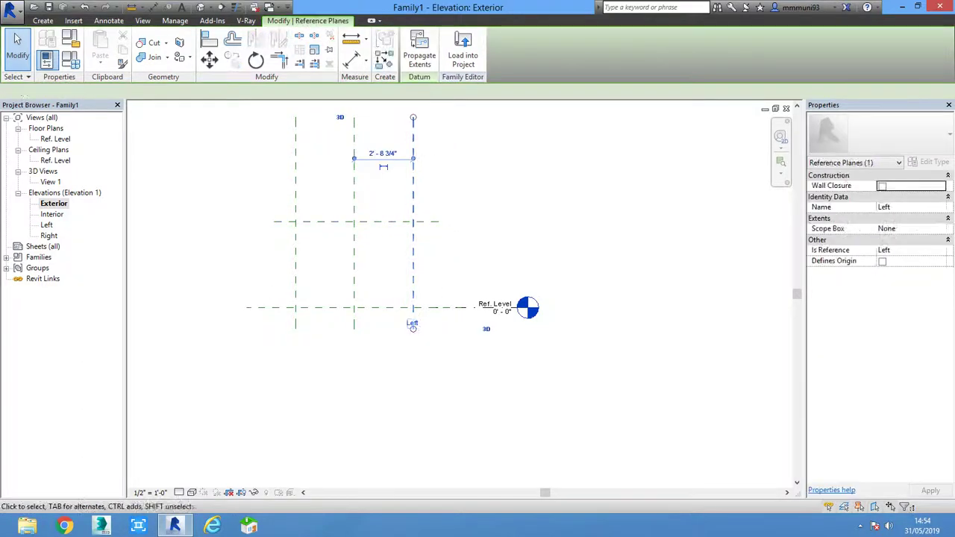
{"action": "key", "text": "Escape"}
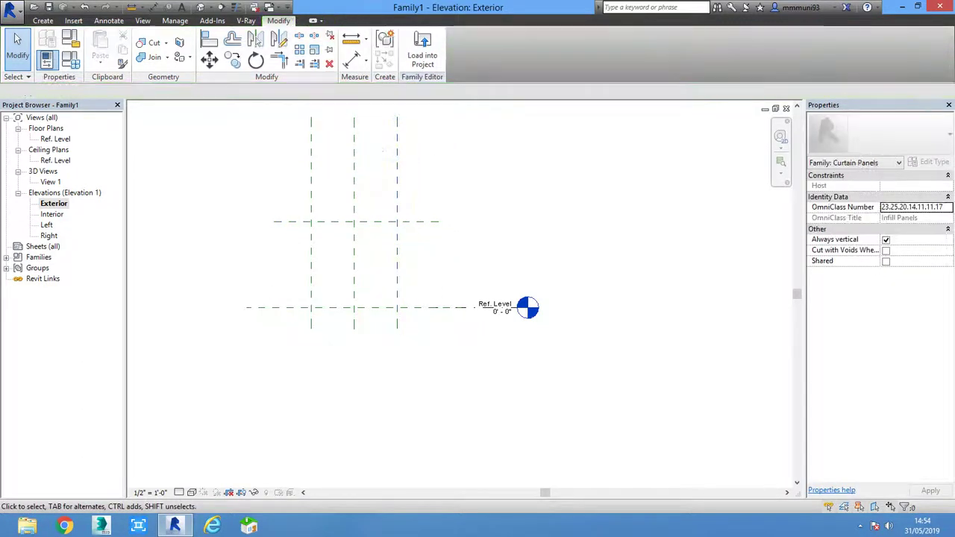
Sketch a 4'-0" square extrusion rectangle snapped to the reference planes and finish it
{"action": "left_click", "coordinate": [101, 46]}
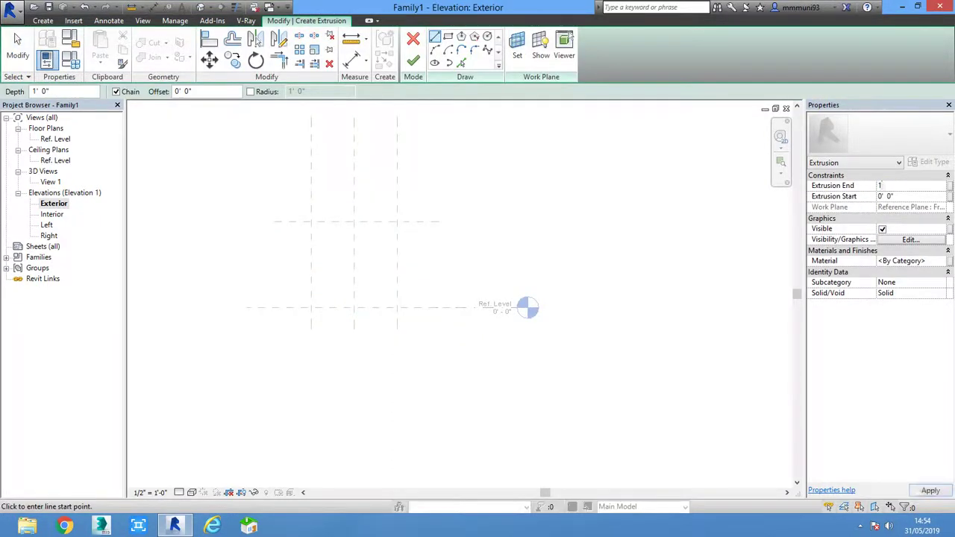
{"action": "left_click", "coordinate": [448, 36]}
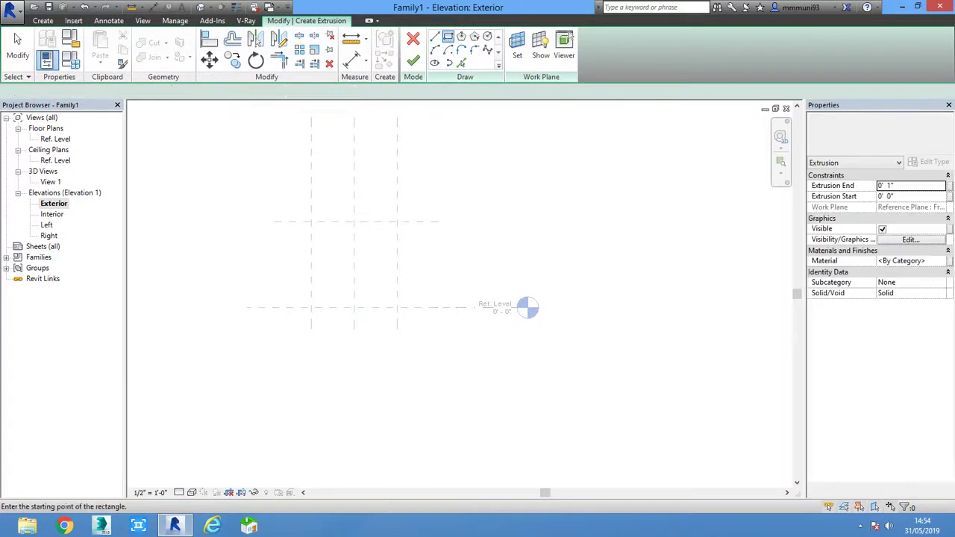
{"action": "left_click", "coordinate": [312, 221]}
{"action": "left_click", "coordinate": [401, 307]}
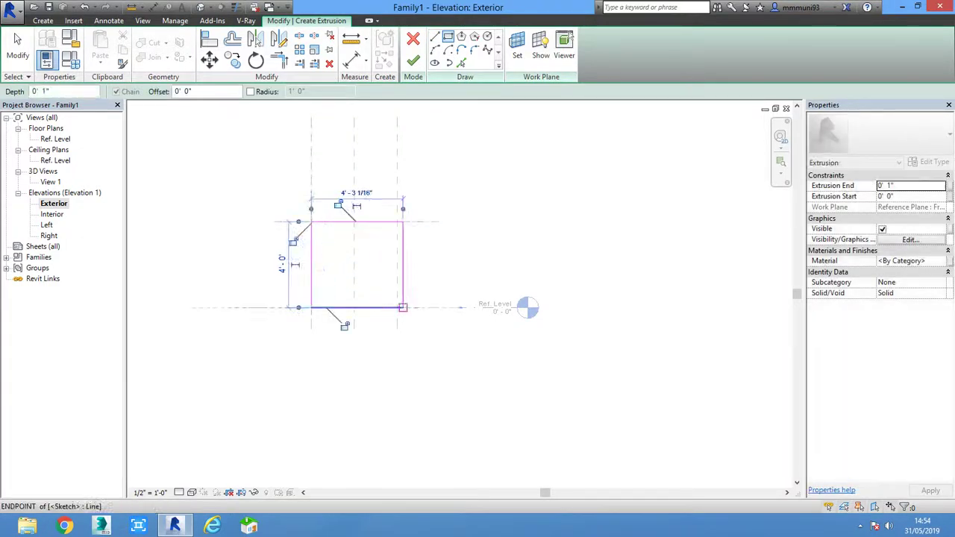
{"action": "scroll", "coordinate": [403, 308], "scroll_direction": "up", "scroll_amount": 2}
{"action": "left_click", "coordinate": [405, 285]}
{"action": "left_click_drag", "start_coordinate": [404, 285], "coordinate": [396, 285]}
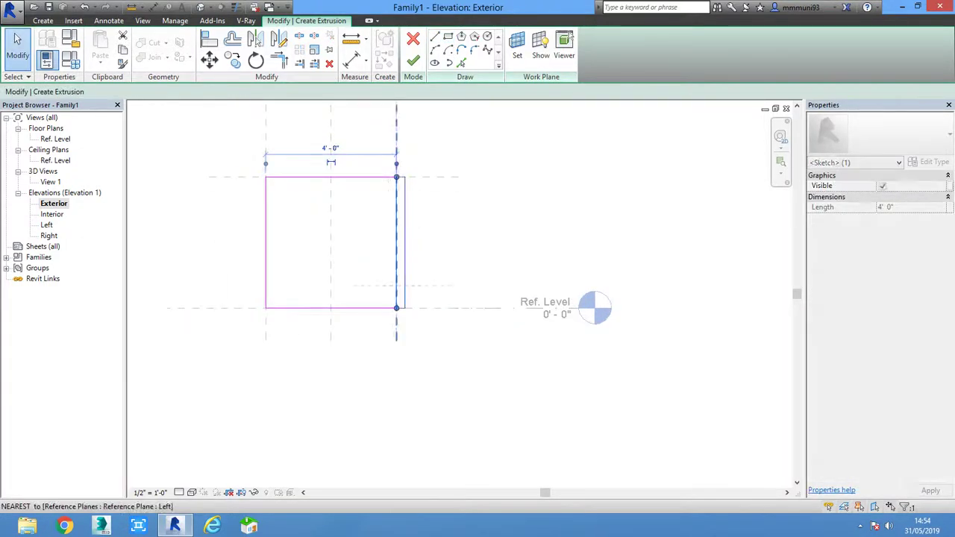
{"action": "left_click", "coordinate": [412, 61]}
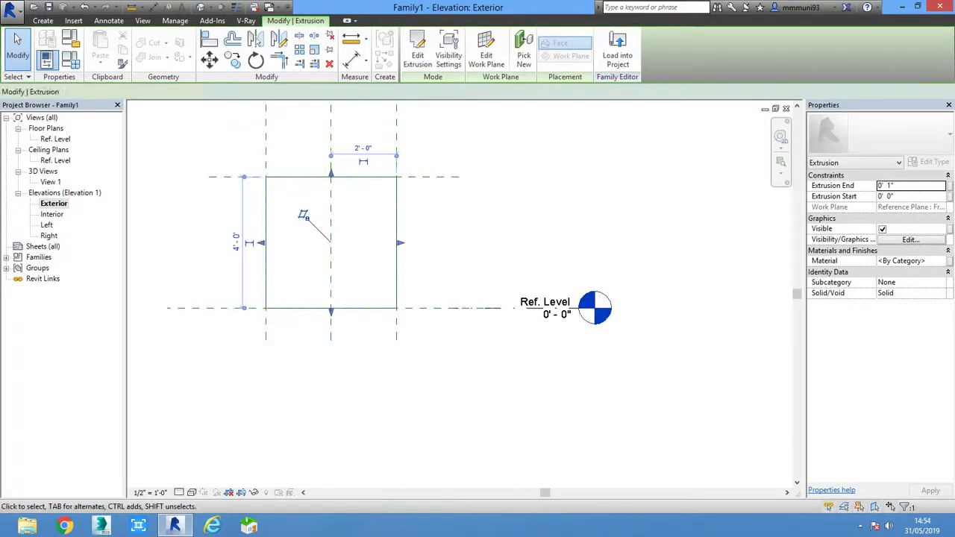
Check the panel in a 3D front view, then return to the Exterior elevation
{"action": "key", "text": "Escape"}
{"action": "left_click", "coordinate": [200, 6]}
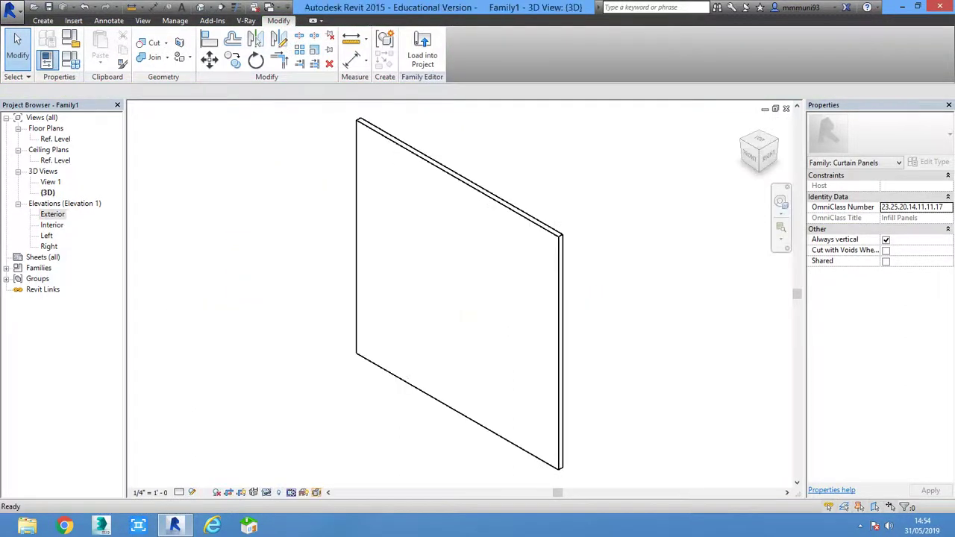
{"action": "left_click", "coordinate": [750, 155]}
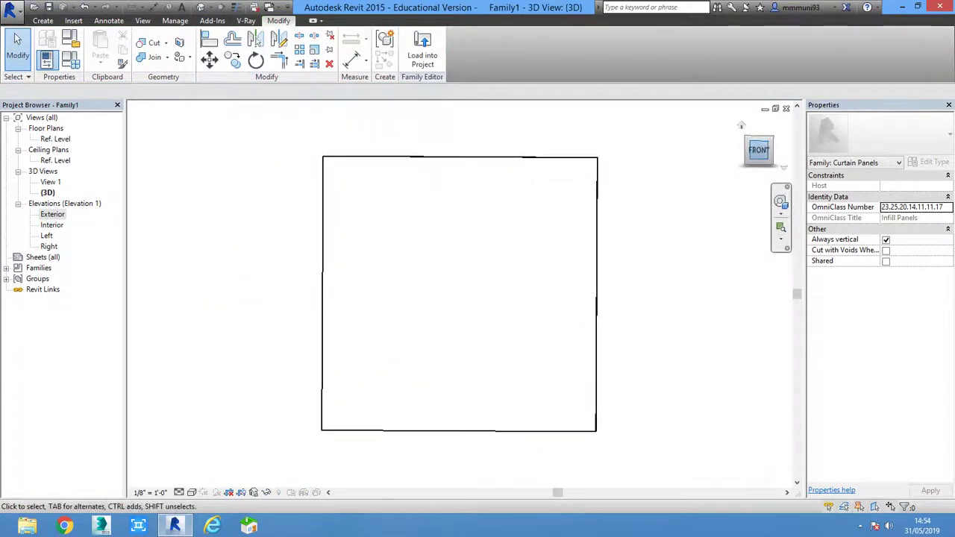
{"action": "left_click", "coordinate": [785, 108]}
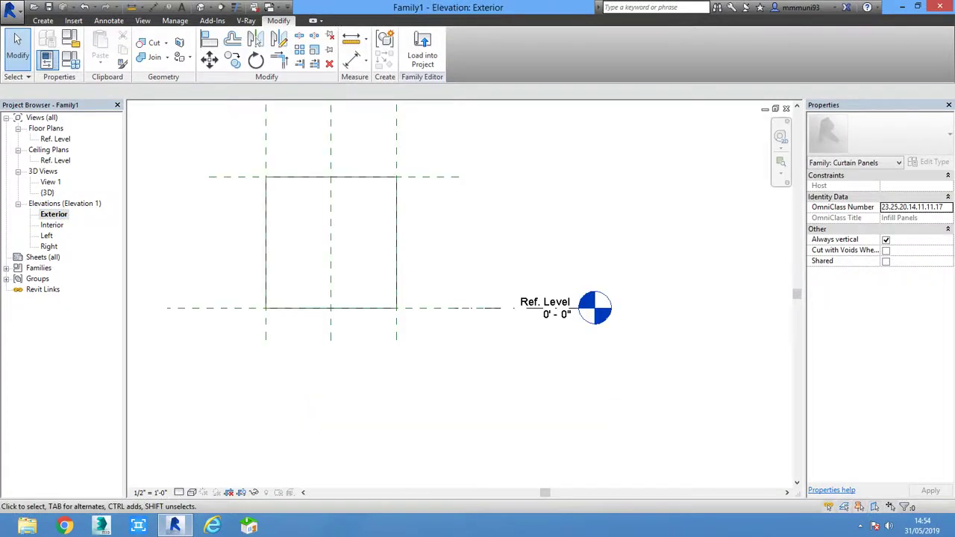
Edit the panel extrusion's sketch and draw the first few circular holes inside the square
{"action": "double_click", "coordinate": [305, 215]}
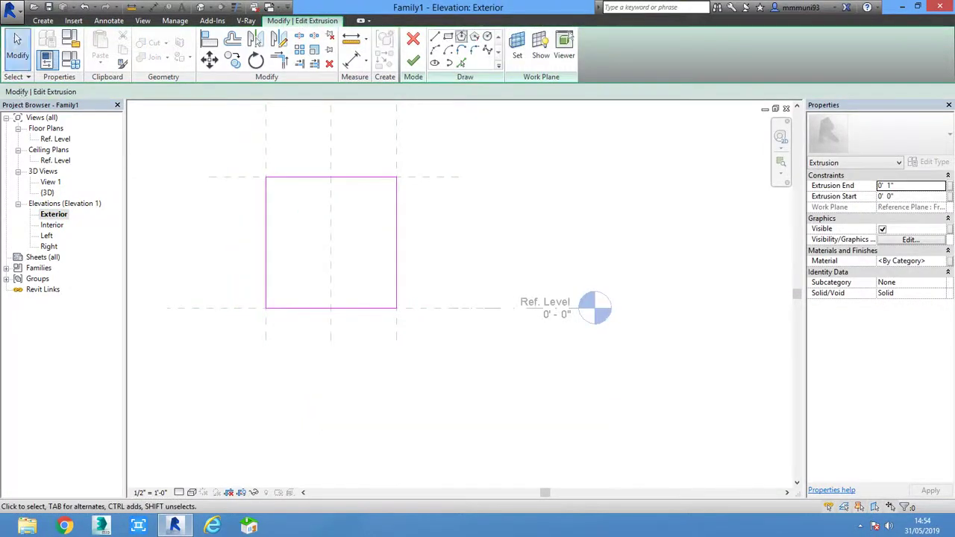
{"action": "scroll", "coordinate": [277, 194], "scroll_direction": "up", "scroll_amount": 2}
{"action": "scroll", "coordinate": [280, 179], "scroll_direction": "up", "scroll_amount": 1}
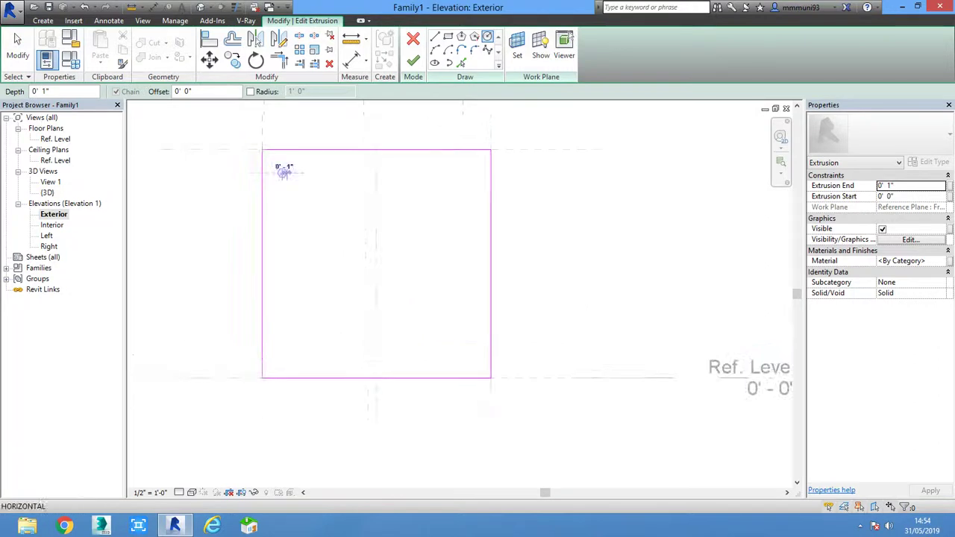
{"action": "left_click", "coordinate": [282, 173]}
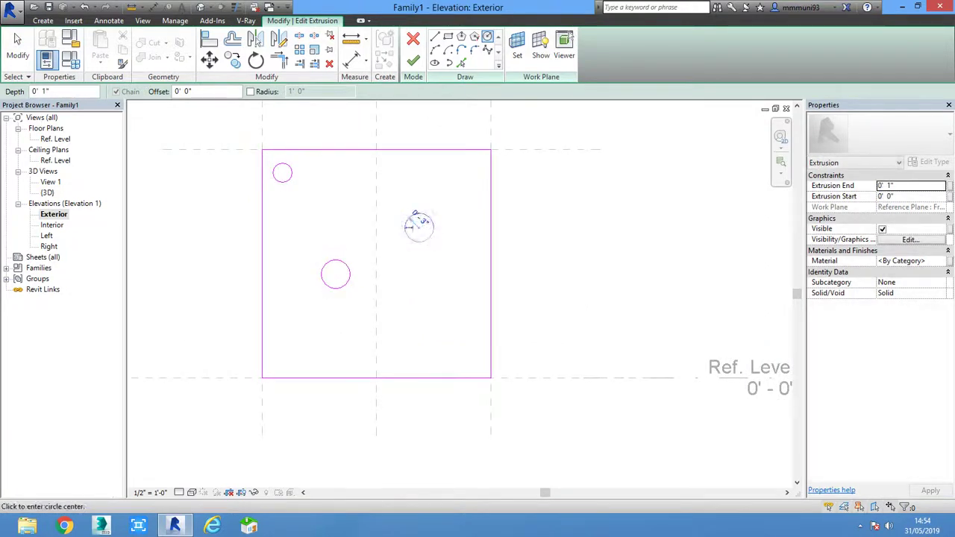
{"action": "left_click", "coordinate": [419, 225]}
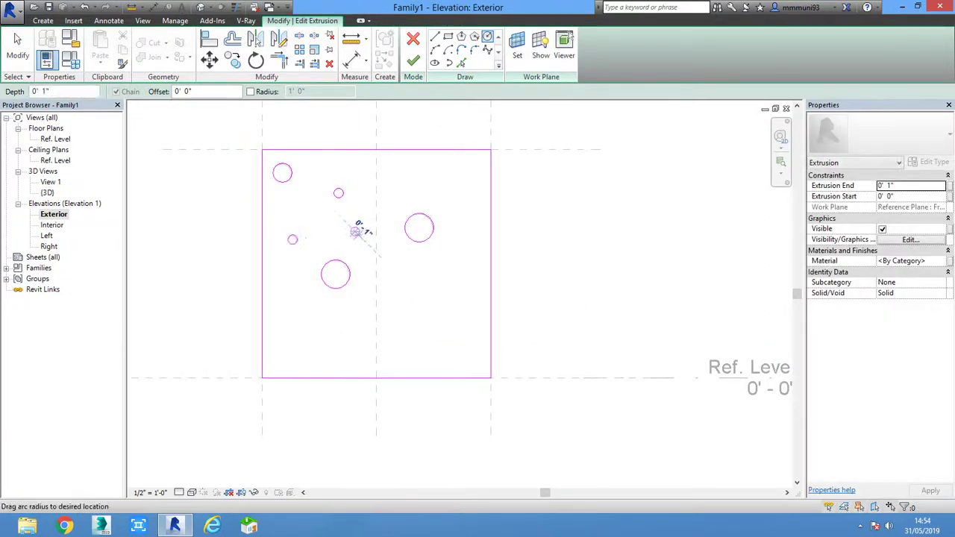
{"action": "left_click", "coordinate": [360, 231]}
{"action": "left_click", "coordinate": [472, 280]}
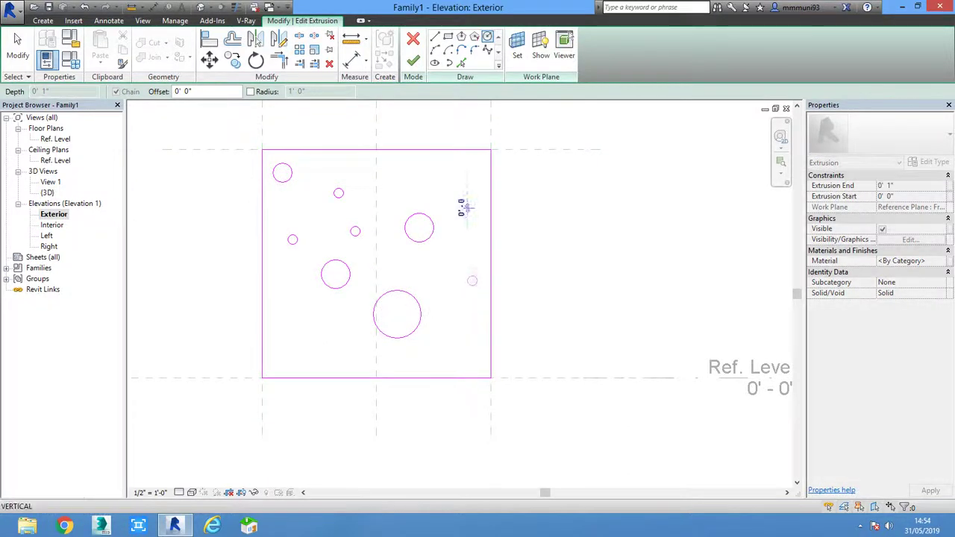
{"action": "key", "text": "Escape"}
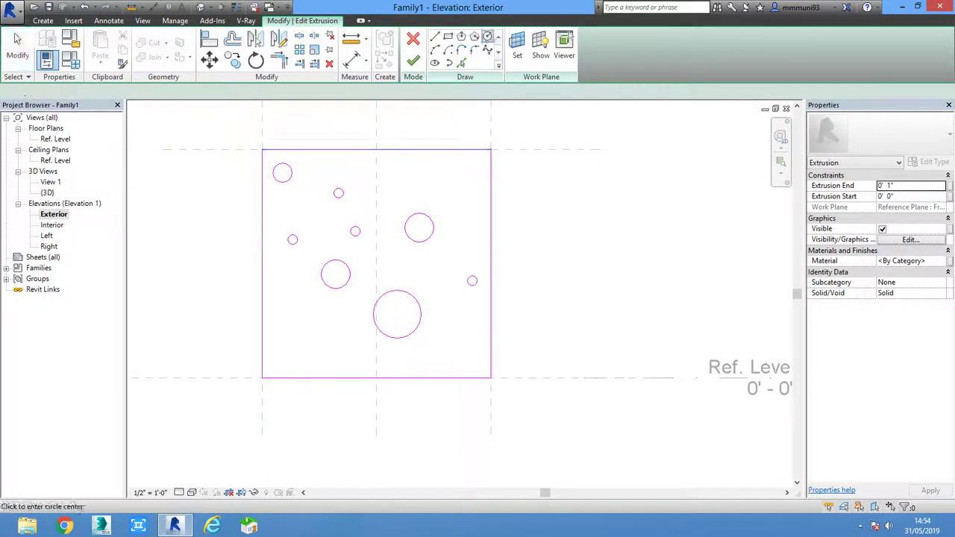
{"action": "left_click", "coordinate": [406, 177]}
{"action": "key", "text": "Escape"}
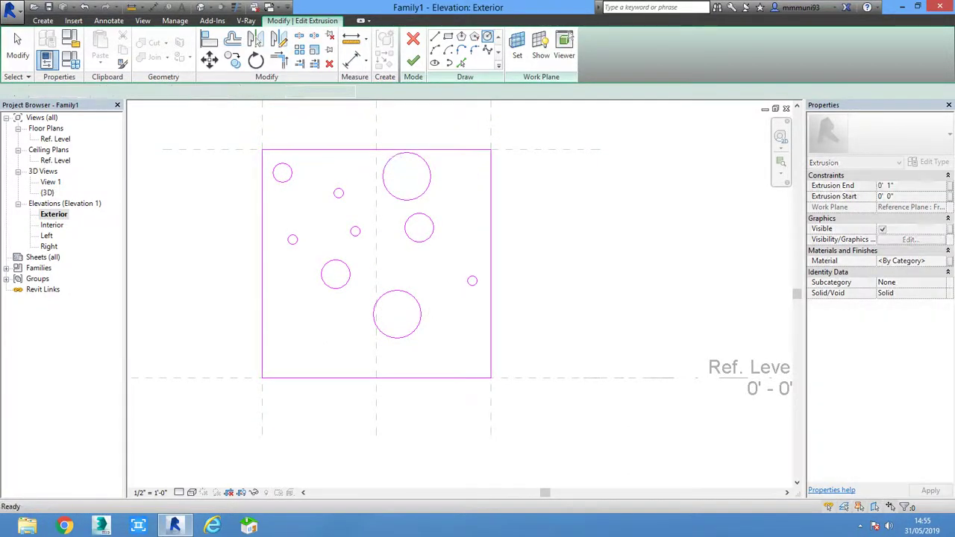
{"action": "key", "text": "Return"}
Add more small circular holes across the top-right, centre and left of the panel
{"action": "left_click", "coordinate": [465, 169]}
{"action": "left_click", "coordinate": [465, 159]}
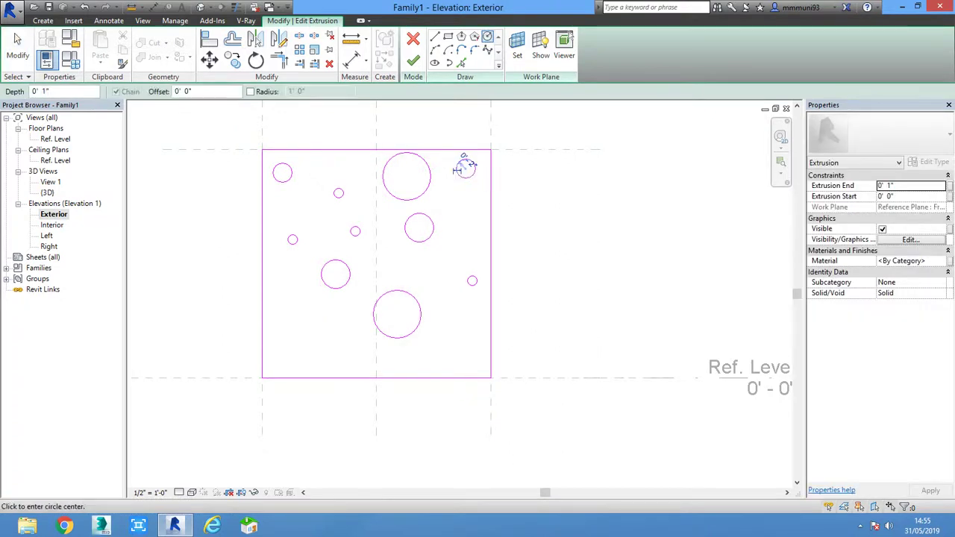
{"action": "left_click", "coordinate": [464, 223]}
{"action": "left_click", "coordinate": [455, 224]}
{"action": "left_click", "coordinate": [416, 269]}
{"action": "left_click", "coordinate": [386, 257]}
{"action": "left_click", "coordinate": [385, 252]}
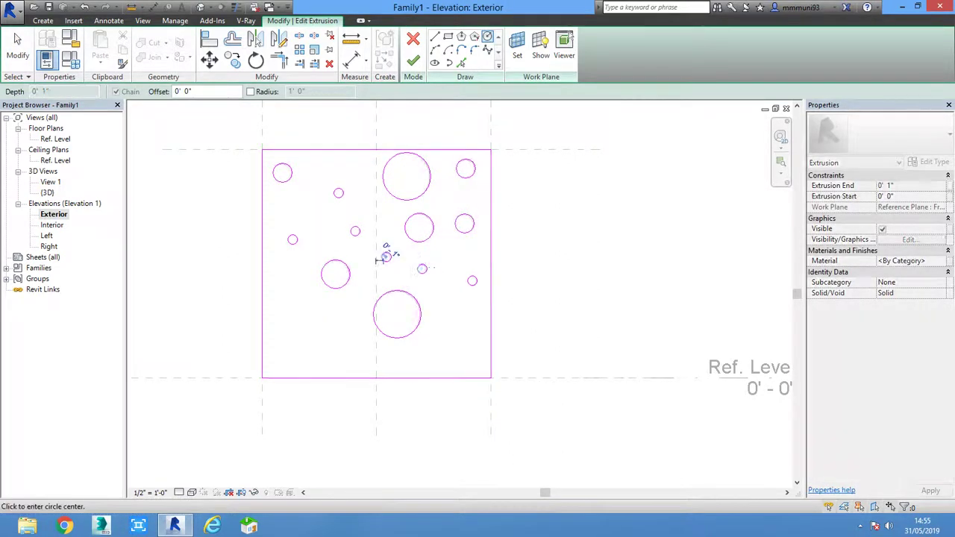
{"action": "scroll", "coordinate": [392, 269], "scroll_direction": "up", "scroll_amount": 2}
{"action": "left_click", "coordinate": [311, 160]}
{"action": "left_click", "coordinate": [310, 153]}
{"action": "left_click", "coordinate": [280, 193]}
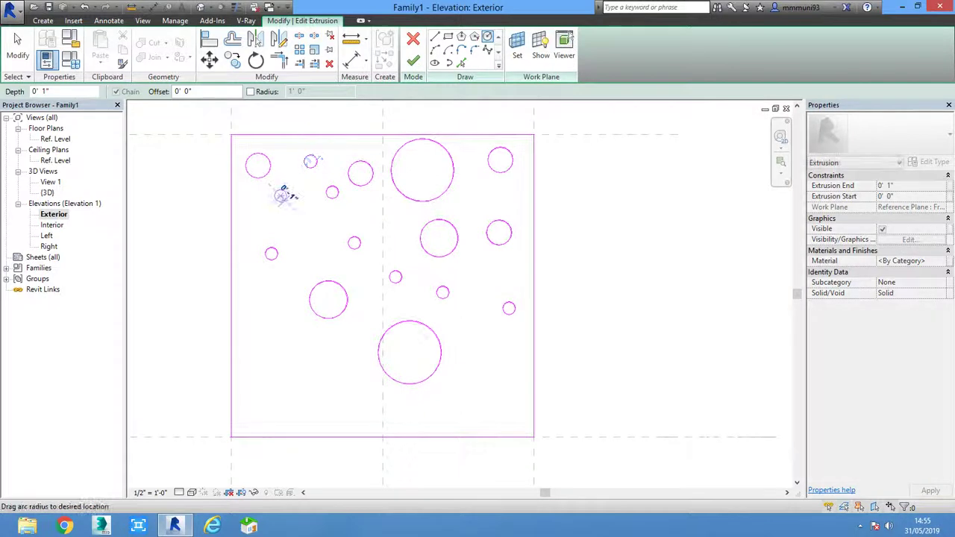
{"action": "left_click", "coordinate": [281, 186]}
{"action": "scroll", "coordinate": [281, 192], "scroll_direction": "up", "scroll_amount": 2}
{"action": "left_click", "coordinate": [255, 286]}
{"action": "left_click", "coordinate": [260, 356]}
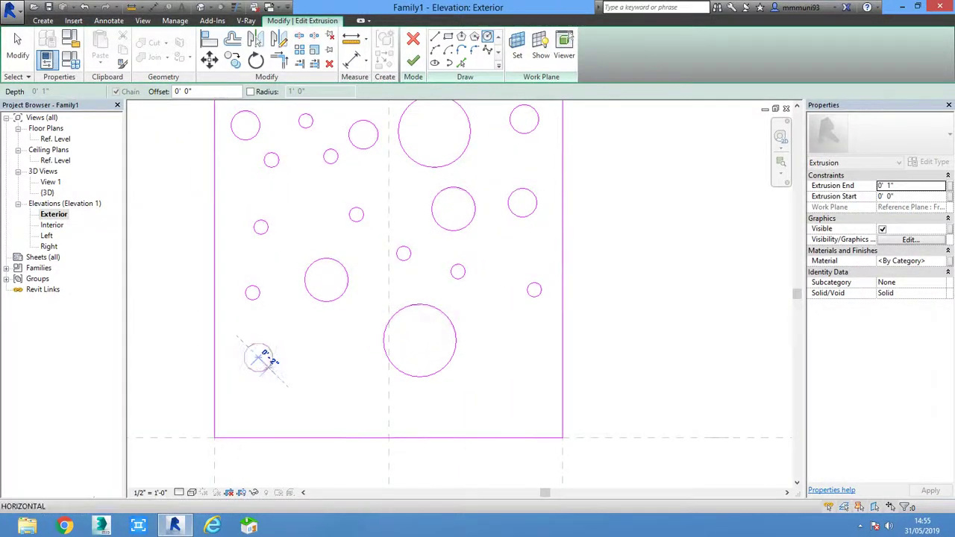
{"action": "left_click", "coordinate": [270, 367]}
Scatter further holes of varying sizes near the bottom, right edge and lower-left corner
{"action": "middle_click_drag", "start_coordinate": [291, 335], "coordinate": [276, 311]}
{"action": "left_click", "coordinate": [352, 347]}
{"action": "left_click", "coordinate": [437, 358]}
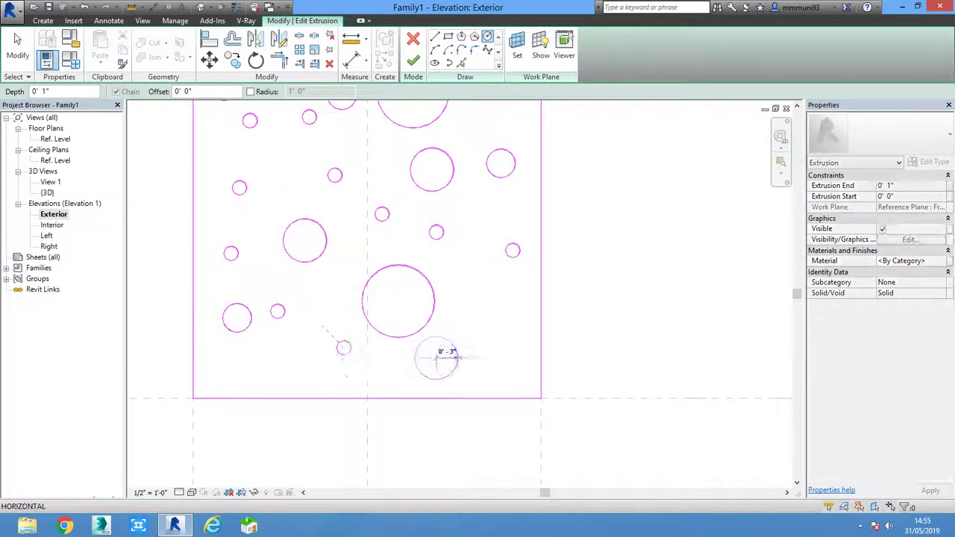
{"action": "left_click", "coordinate": [458, 357]}
{"action": "key", "text": "Escape"}
{"action": "key", "text": "Escape"}
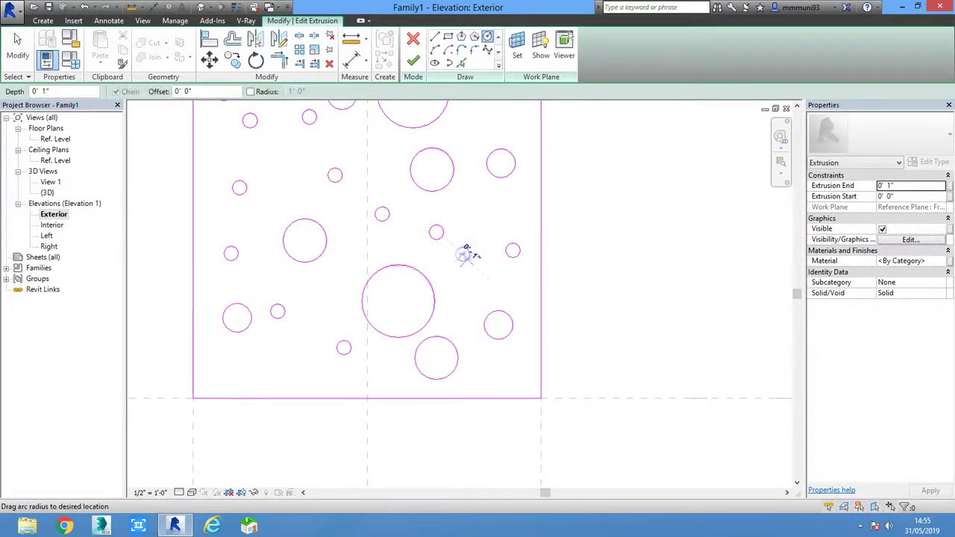
{"action": "middle_click_drag", "start_coordinate": [465, 255], "coordinate": [452, 305]}
{"action": "scroll", "coordinate": [447, 334], "scroll_direction": "up", "scroll_amount": 1}
{"action": "left_click", "coordinate": [452, 185]}
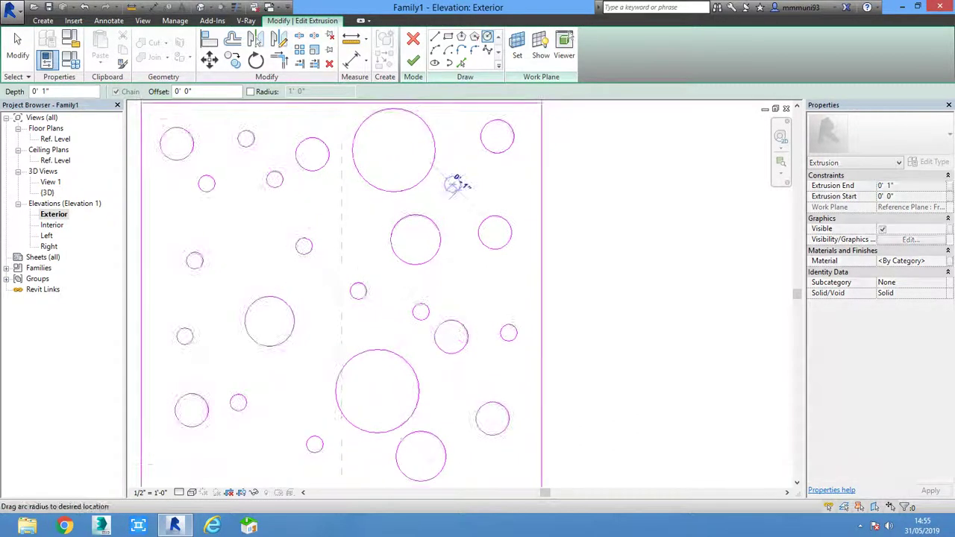
{"action": "left_click", "coordinate": [494, 290]}
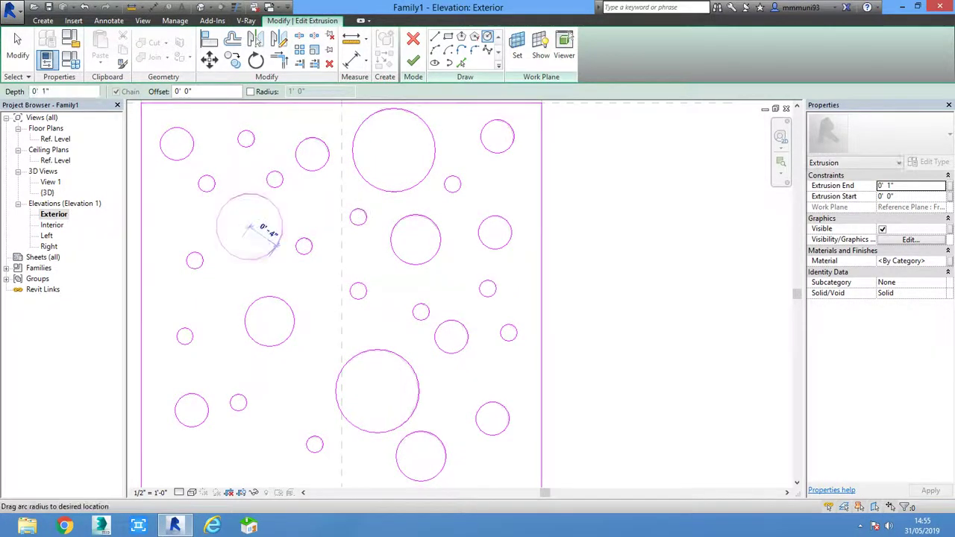
{"action": "left_click", "coordinate": [276, 247]}
{"action": "scroll", "coordinate": [276, 246], "scroll_direction": "up", "scroll_amount": 1}
{"action": "middle_click_drag", "start_coordinate": [276, 246], "coordinate": [294, 132]}
{"action": "left_click", "coordinate": [284, 306]}
{"action": "left_click", "coordinate": [289, 306]}
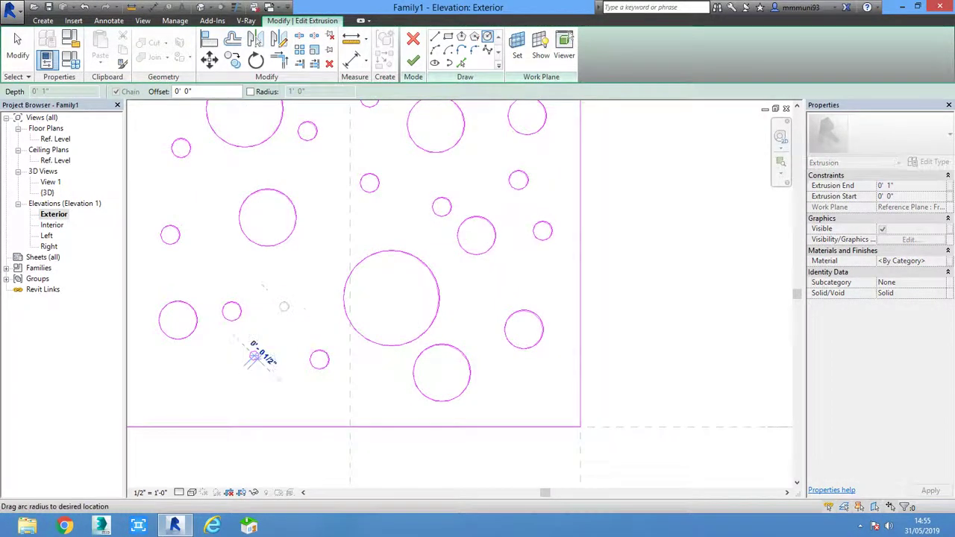
{"action": "left_click", "coordinate": [253, 355]}
{"action": "left_click", "coordinate": [259, 355]}
{"action": "left_click", "coordinate": [286, 395]}
{"action": "left_click", "coordinate": [278, 397]}
Zoom to fit with ZF and finish the perforated panel sketch
{"action": "key", "text": "Escape"}
{"action": "key", "text": "Escape"}
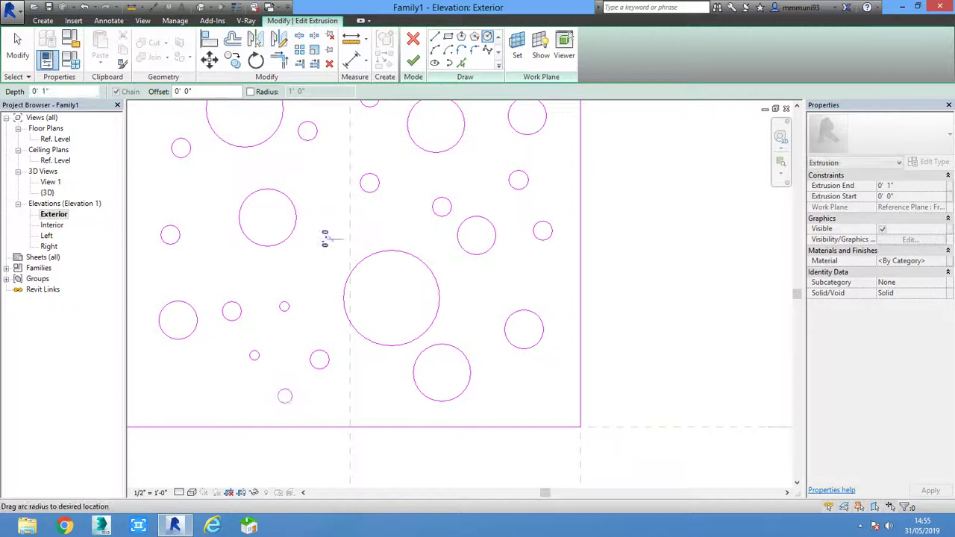
{"action": "key", "text": "z"}
{"action": "key", "text": "f"}
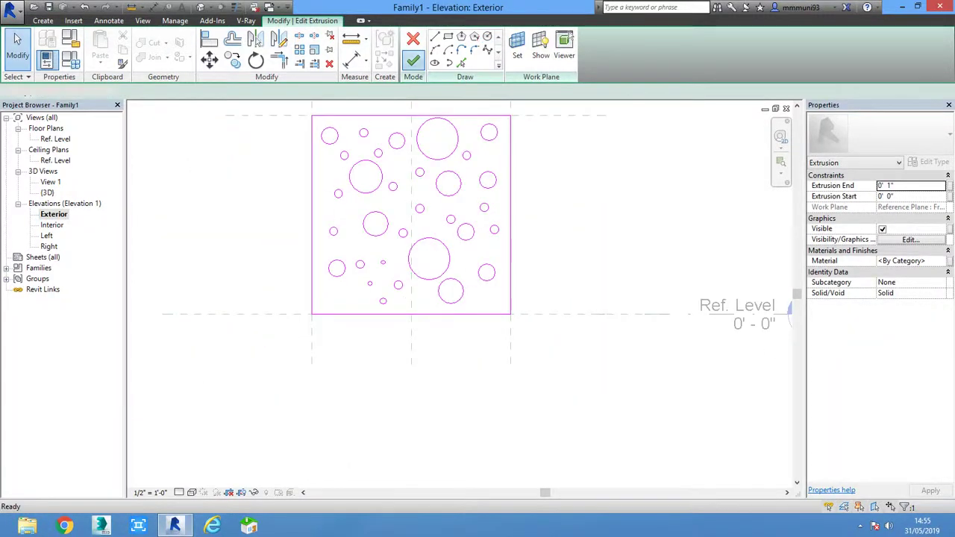
{"action": "left_click", "coordinate": [413, 60]}
Show the panel in the 3D view with the Shaded visual style
{"action": "left_click", "coordinate": [216, 7]}
{"action": "mouse_move", "coordinate": [759, 150]}
{"action": "left_mouse_down"}
{"action": "mouse_move", "coordinate": [727, 155]}
{"action": "mouse_move", "coordinate": [760, 149]}
{"action": "mouse_move", "coordinate": [749, 157]}
{"action": "left_mouse_up"}
{"action": "left_click", "coordinate": [192, 492]}
{"action": "left_click", "coordinate": [224, 461]}
Make the panel extrusion 1/2" thick and view it from the FRONT
{"action": "left_click", "coordinate": [459, 291]}
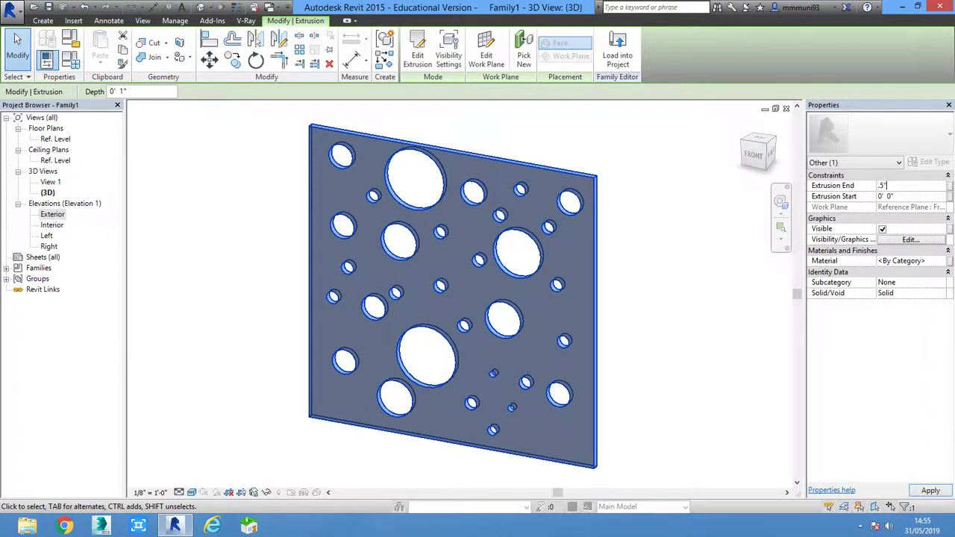
{"action": "left_click_drag", "start_coordinate": [759, 152], "coordinate": [746, 153]}
{"action": "key", "text": "Escape"}
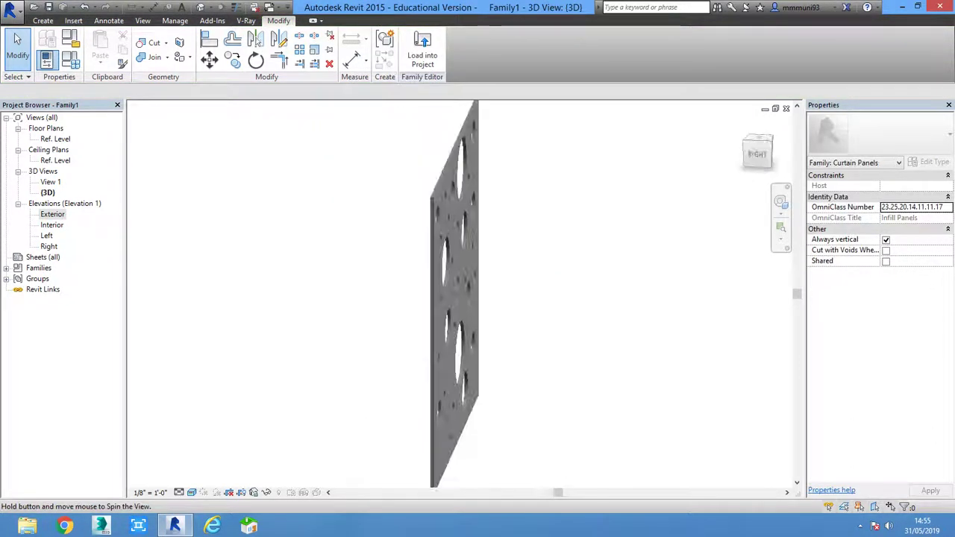
{"action": "left_click", "coordinate": [759, 153]}
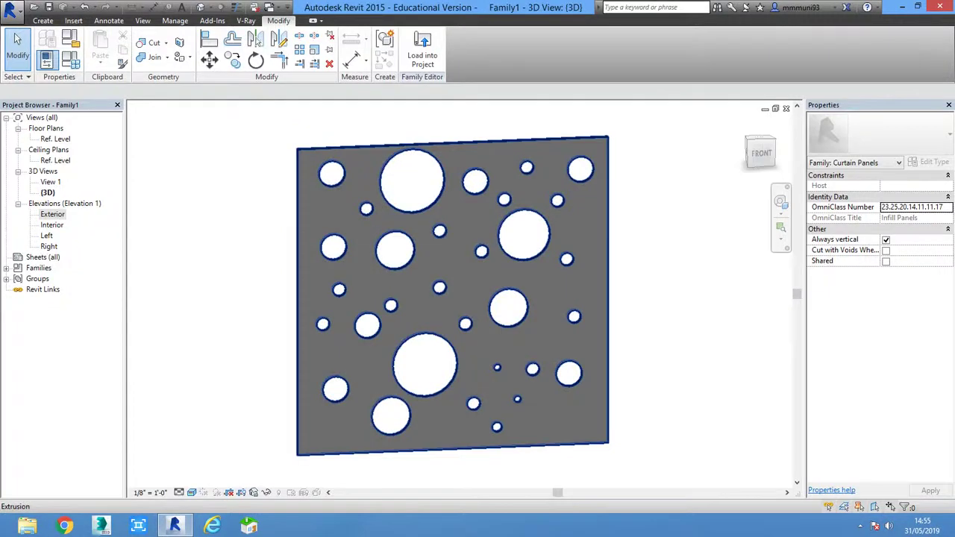
Create a new material 'sss' for the panel by duplicating Default
{"action": "left_click", "coordinate": [424, 269]}
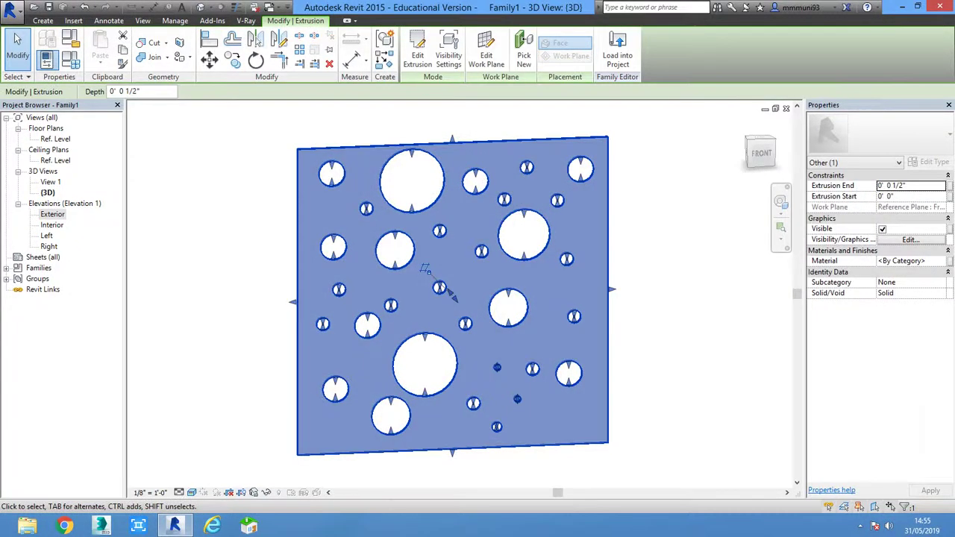
{"action": "left_click", "coordinate": [910, 260]}
{"action": "left_click", "coordinate": [941, 261]}
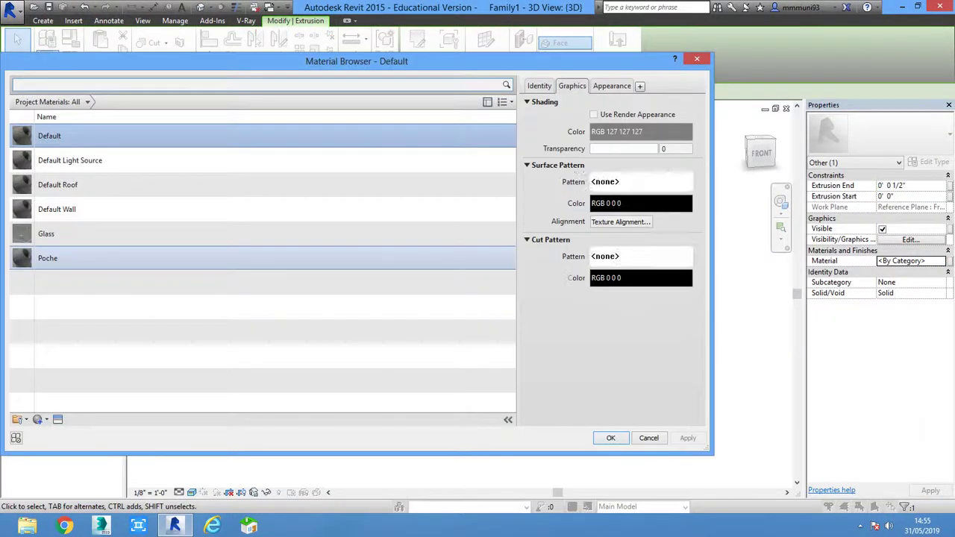
{"action": "right_click", "coordinate": [97, 141]}
{"action": "left_click", "coordinate": [123, 167]}
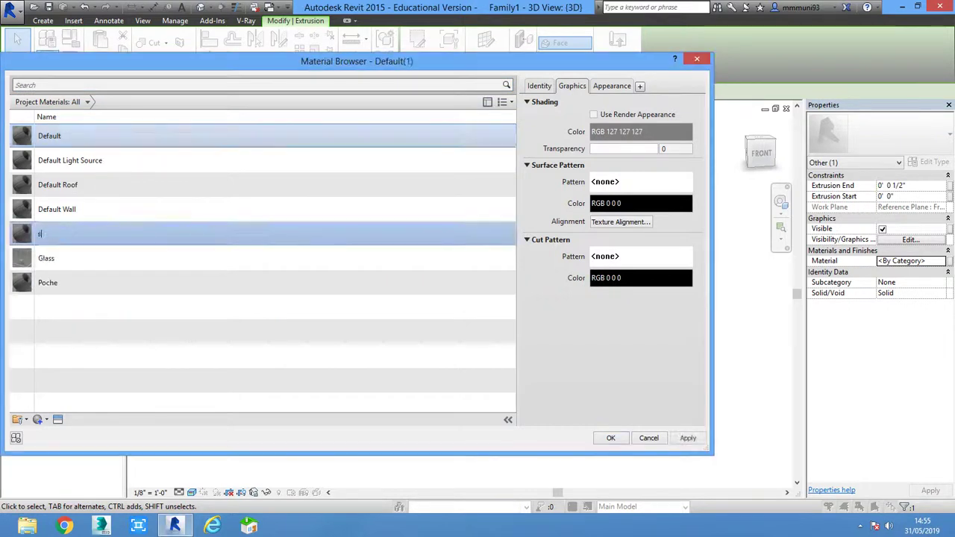
{"action": "type", "text": "ss"}
{"action": "key", "text": "Return"}
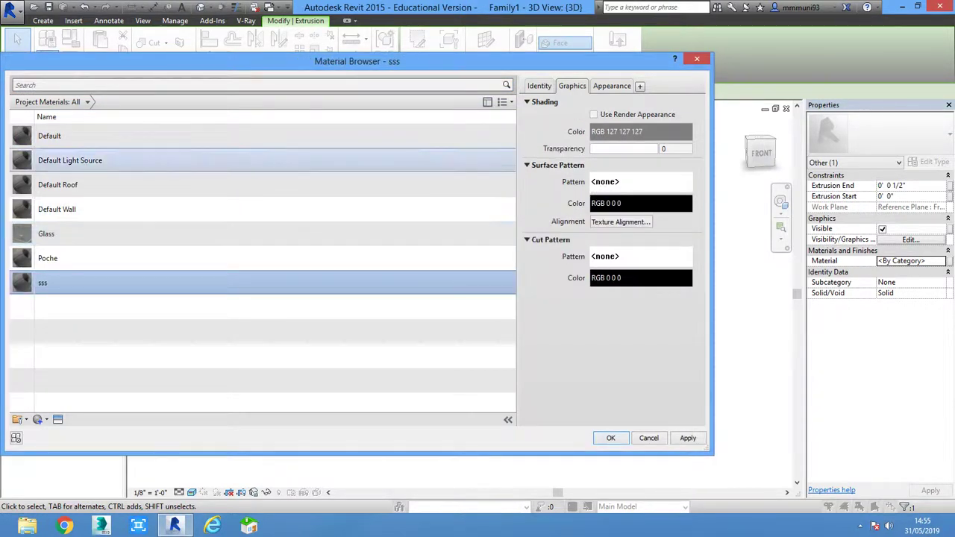
Give material sss the Wall Paint/Glossy Cool White appearance and apply it
{"action": "left_click", "coordinate": [612, 85]}
{"action": "left_click", "coordinate": [679, 104]}
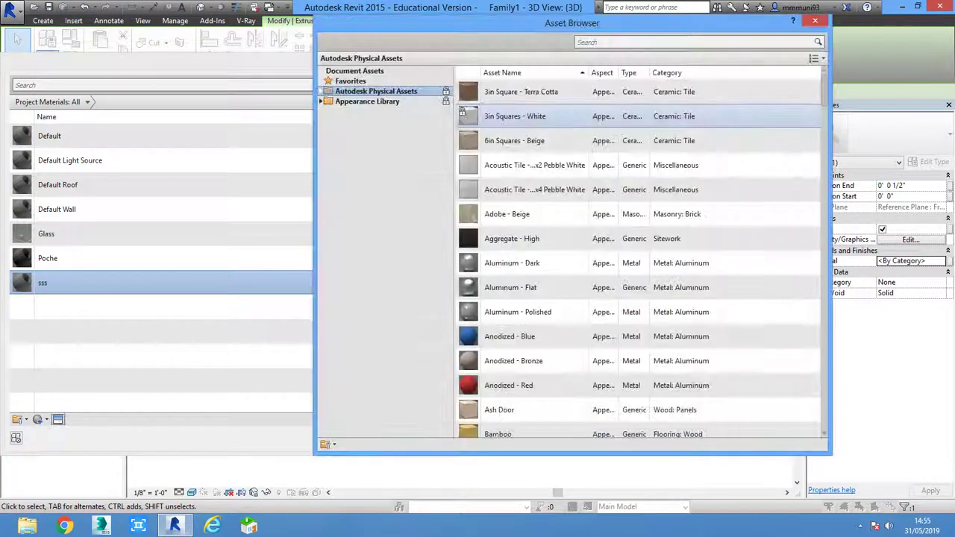
{"action": "left_click", "coordinate": [367, 100]}
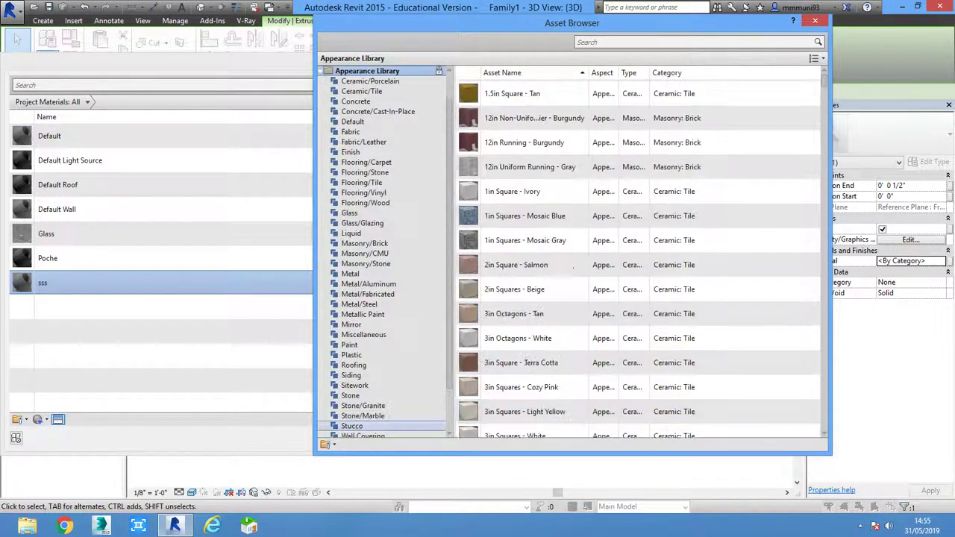
{"action": "scroll", "coordinate": [370, 408], "scroll_direction": "down", "scroll_amount": 2}
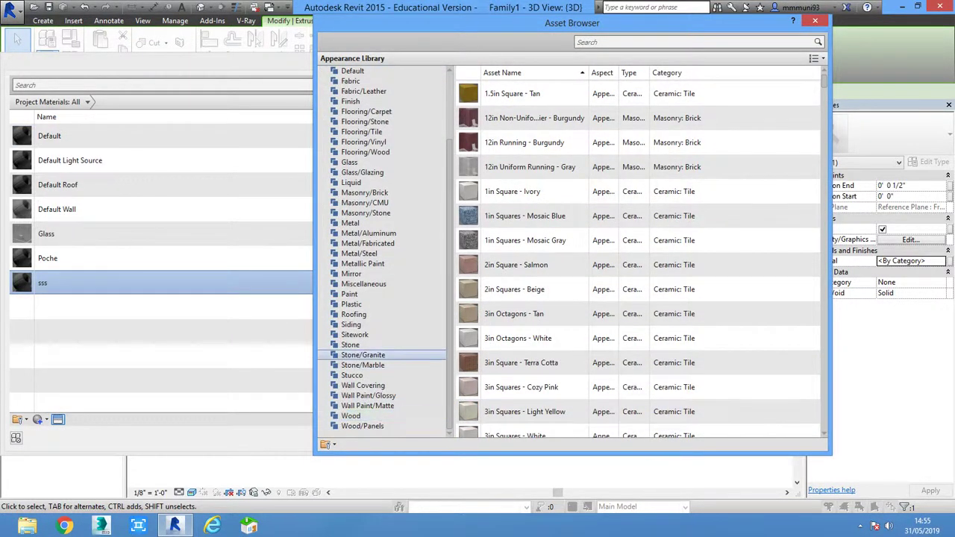
{"action": "left_click", "coordinate": [368, 396]}
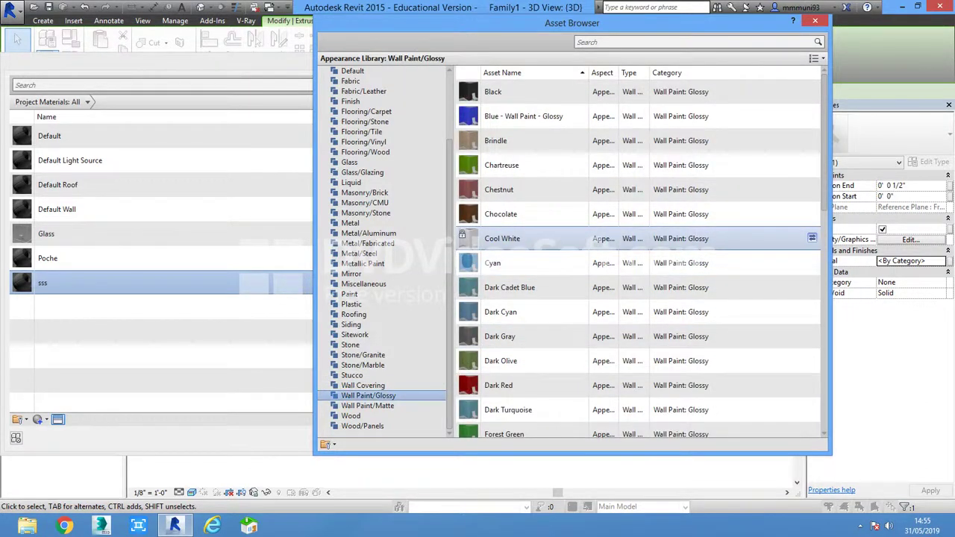
{"action": "double_click", "coordinate": [501, 238]}
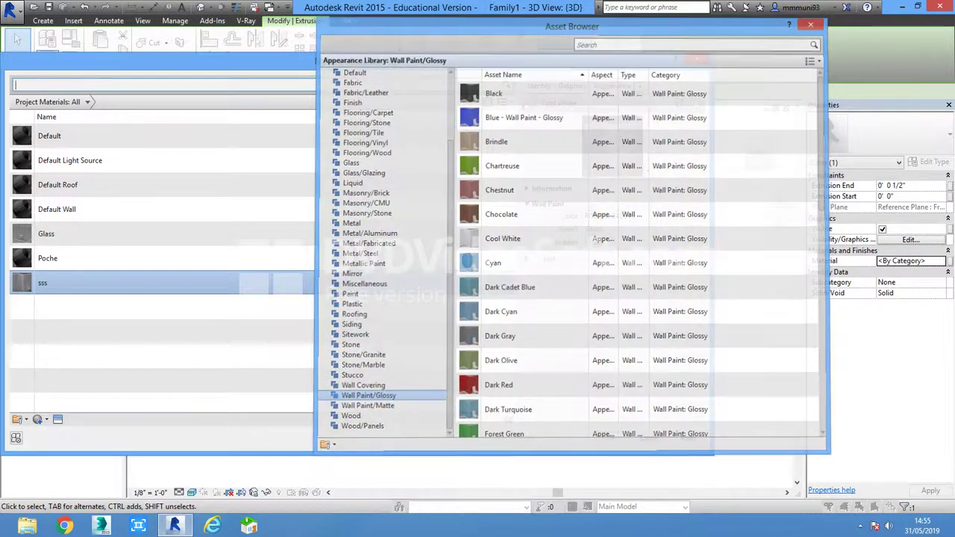
{"action": "key", "text": "Return"}
{"action": "key", "text": "Escape"}
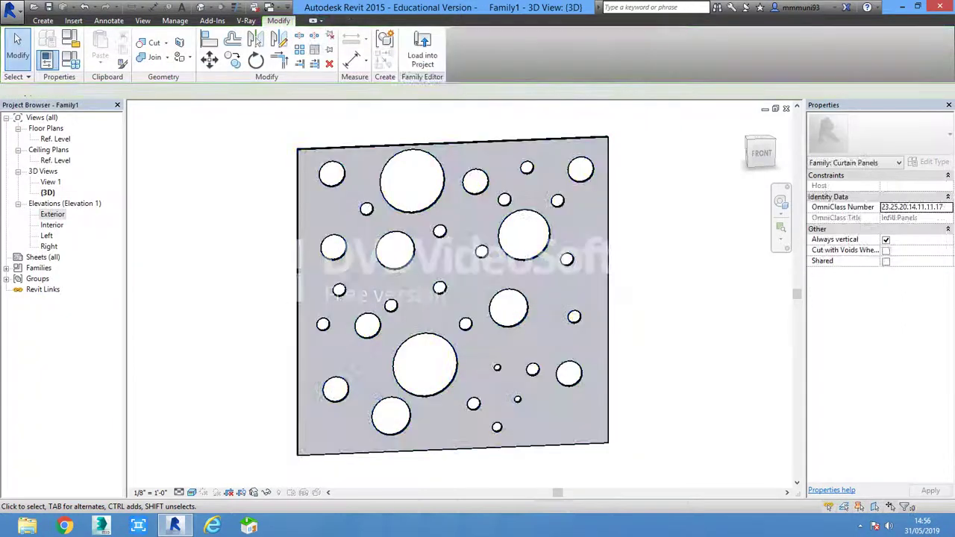
{"action": "middle_click_drag", "start_coordinate": [448, 298], "coordinate": [567, 298], "text": "shift"}
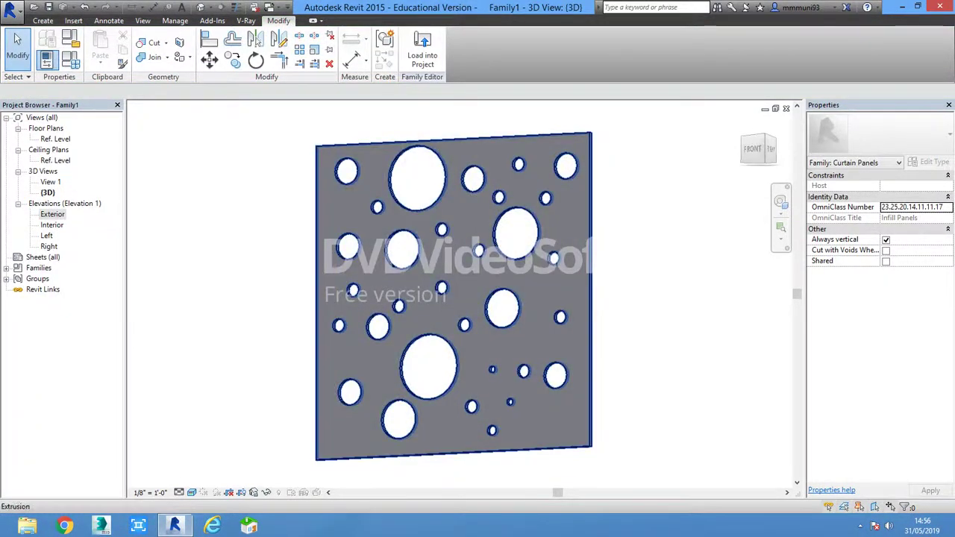
Load the panel family into the wall jaliu deign project and select the sloped glazing ceiling
{"action": "left_click", "coordinate": [422, 47]}
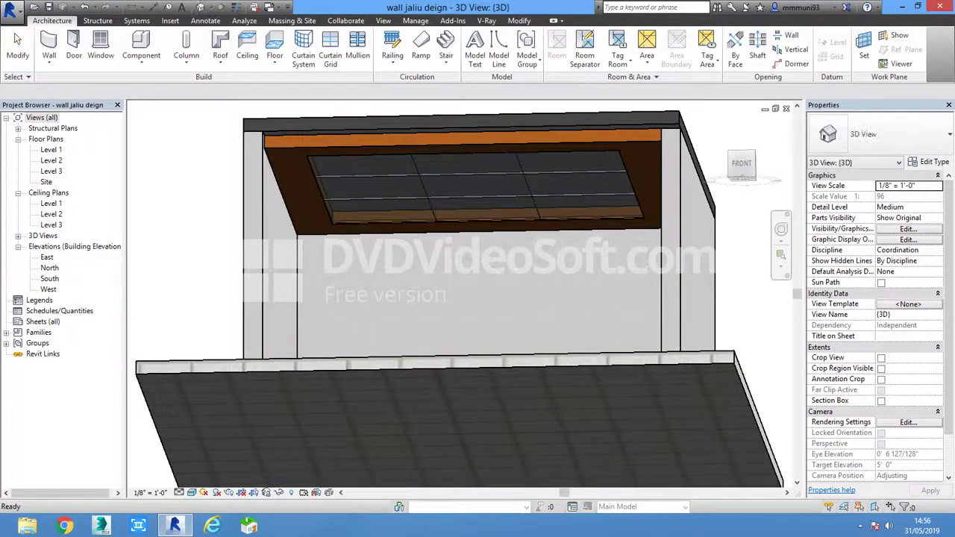
{"action": "middle_click_drag", "start_coordinate": [522, 299], "coordinate": [477, 194], "text": "shift"}
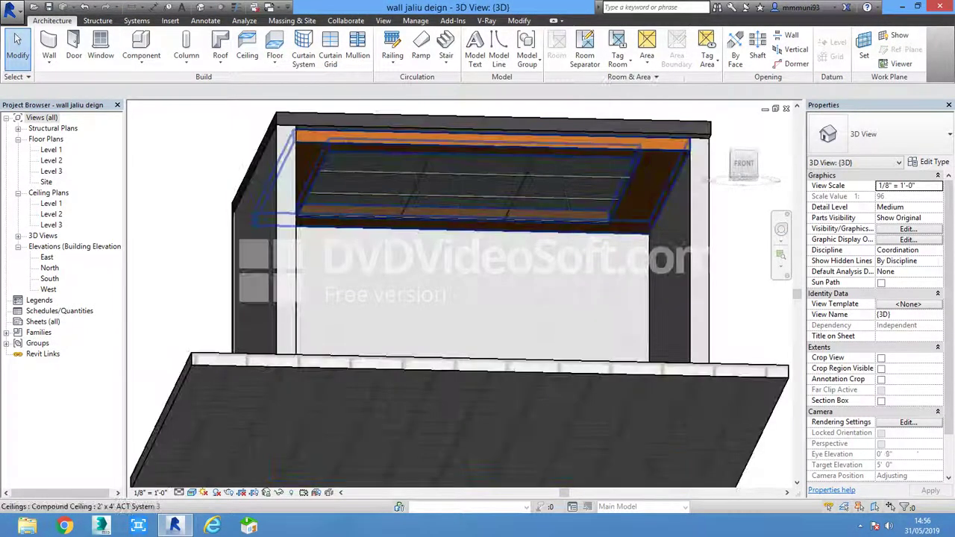
{"action": "left_click", "coordinate": [468, 208]}
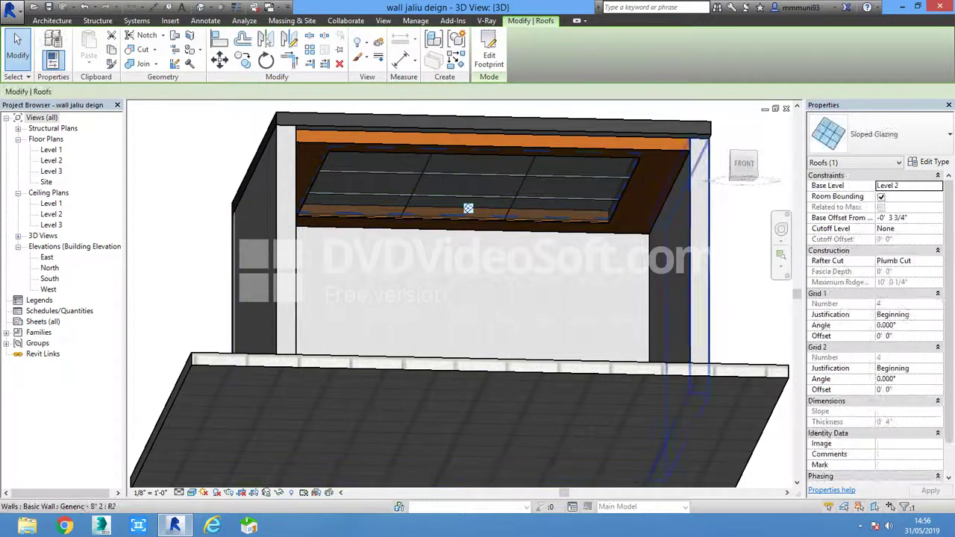
{"action": "left_click", "coordinate": [880, 134]}
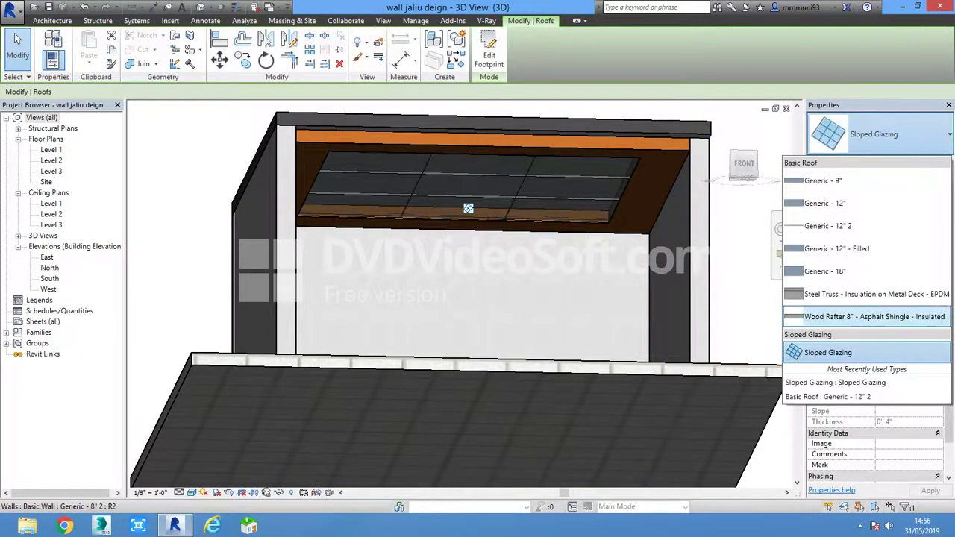
{"action": "key", "text": "Escape"}
Set the Sloped Glazing type's Curtain Panel to Family1 : Family1
{"action": "left_click", "coordinate": [929, 162]}
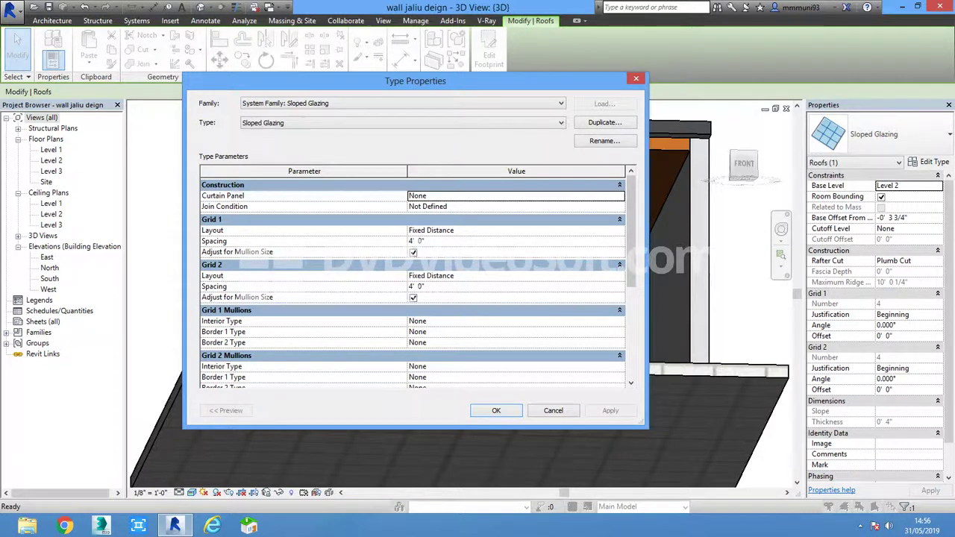
{"action": "left_click", "coordinate": [619, 196]}
{"action": "left_click", "coordinate": [435, 224]}
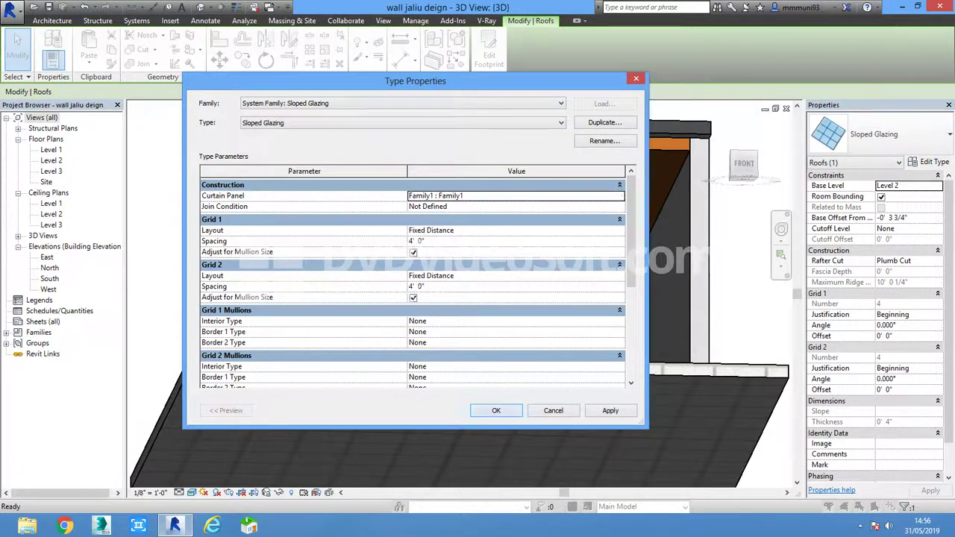
{"action": "left_click", "coordinate": [496, 411]}
{"action": "key", "text": "Return"}
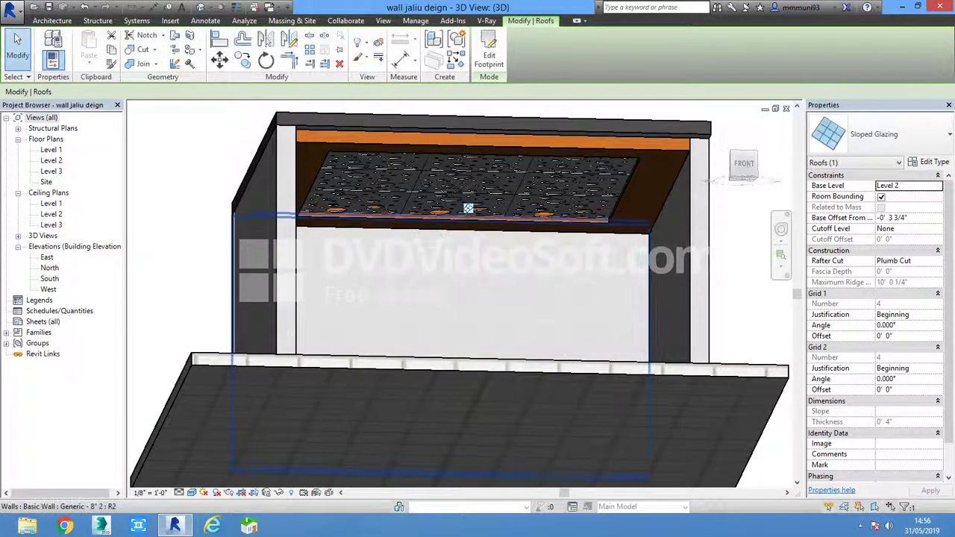
{"action": "key", "text": "Escape"}
Crop the 3D view with a section box at the ceiling and orbit to view the panels from below
{"action": "mouse_move", "coordinate": [465, 206]}
{"action": "middle_mouse_down", "text": "shift"}
{"action": "mouse_move", "coordinate": [403, 223]}
{"action": "mouse_move", "coordinate": [402, 283]}
{"action": "mouse_move", "coordinate": [403, 247]}
{"action": "mouse_move", "coordinate": [418, 276]}
{"action": "middle_mouse_up", "text": "shift"}
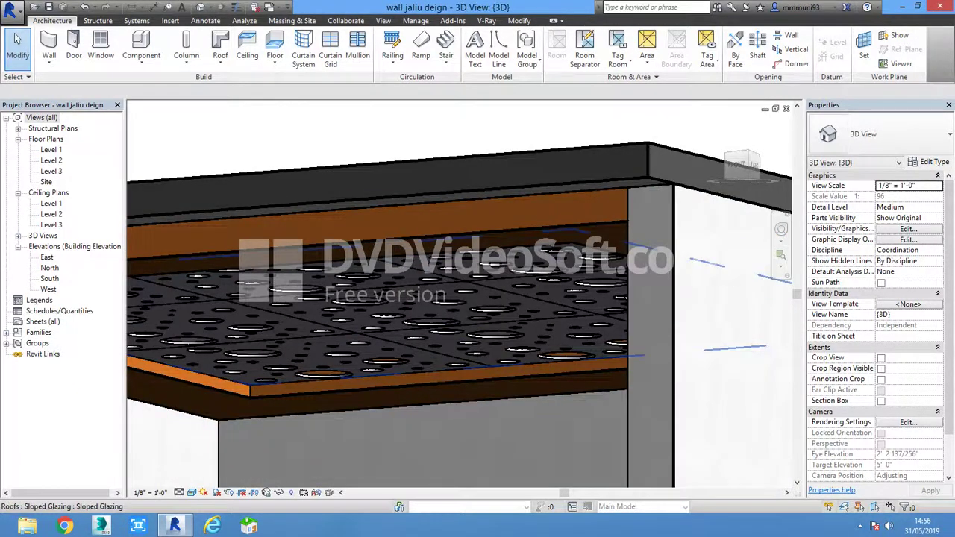
{"action": "left_click", "coordinate": [649, 165]}
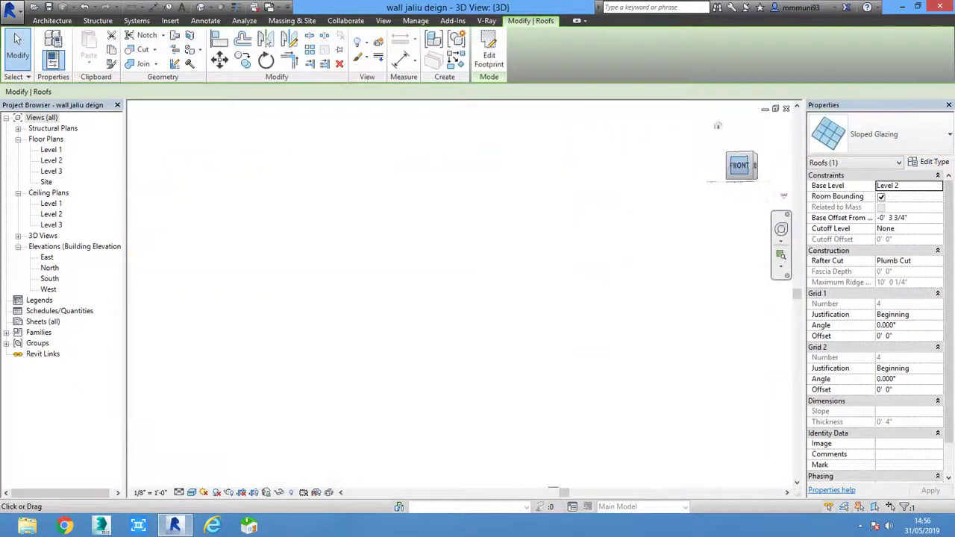
{"action": "middle_click_drag", "start_coordinate": [403, 313], "coordinate": [387, 336], "text": "shift"}
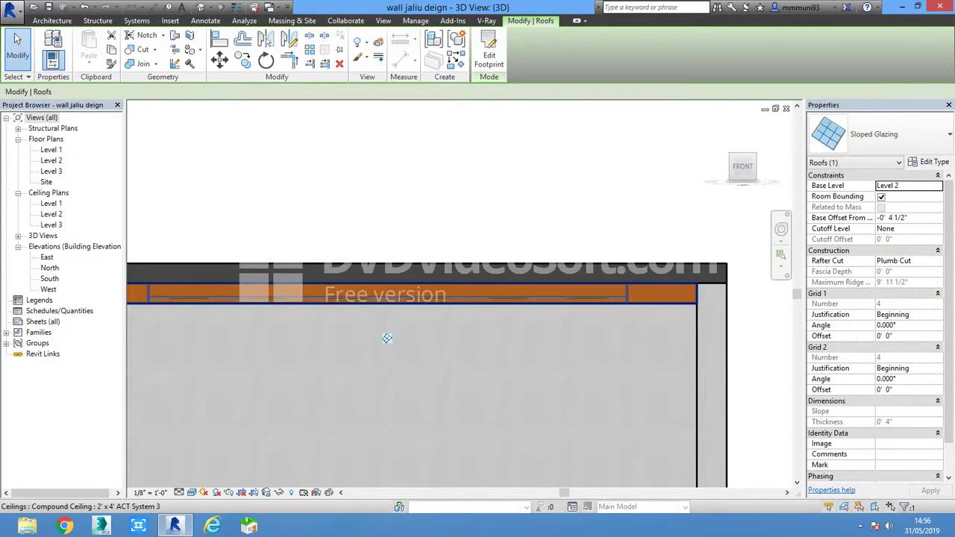
{"action": "key", "text": "Escape"}
{"action": "mouse_move", "coordinate": [387, 339]}
{"action": "middle_mouse_down", "text": "shift"}
{"action": "mouse_move", "coordinate": [418, 358]}
{"action": "mouse_move", "coordinate": [455, 351]}
{"action": "mouse_move", "coordinate": [477, 313]}
{"action": "middle_mouse_up", "text": "shift"}
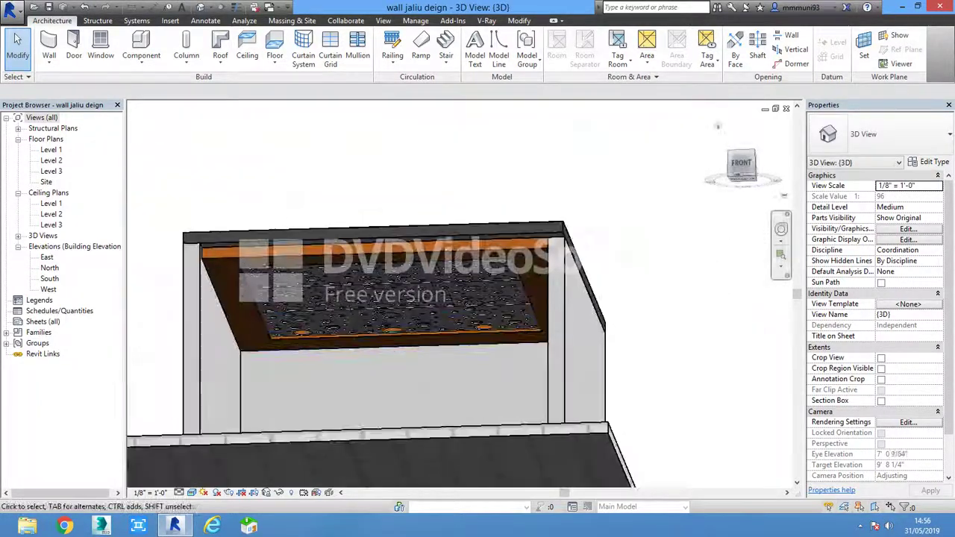
{"action": "left_click", "coordinate": [741, 163]}
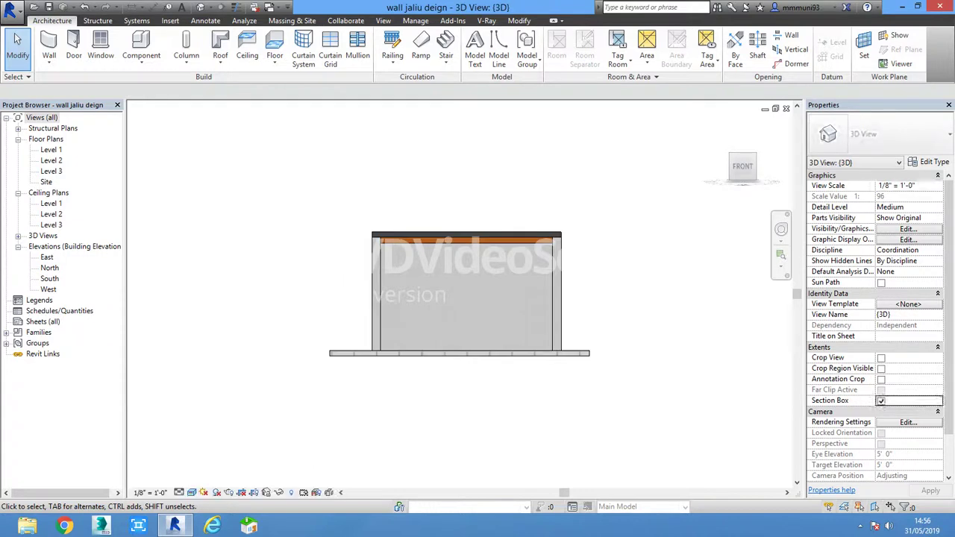
{"action": "left_click", "coordinate": [602, 226]}
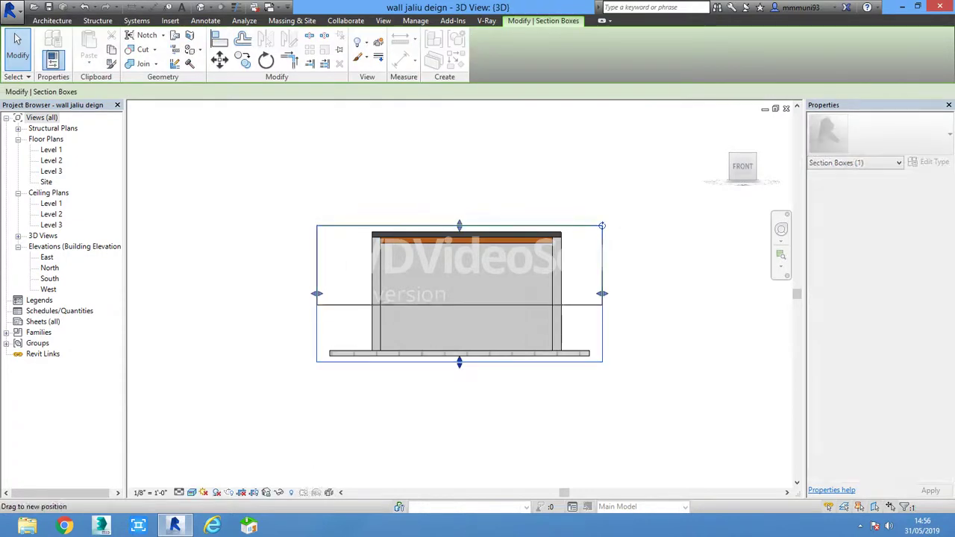
{"action": "mouse_move", "coordinate": [602, 226]}
{"action": "middle_mouse_down", "text": "shift"}
{"action": "mouse_move", "coordinate": [422, 388]}
{"action": "mouse_move", "coordinate": [665, 133]}
{"action": "mouse_move", "coordinate": [267, 206]}
{"action": "mouse_move", "coordinate": [259, 151]}
{"action": "middle_mouse_up", "text": "shift"}
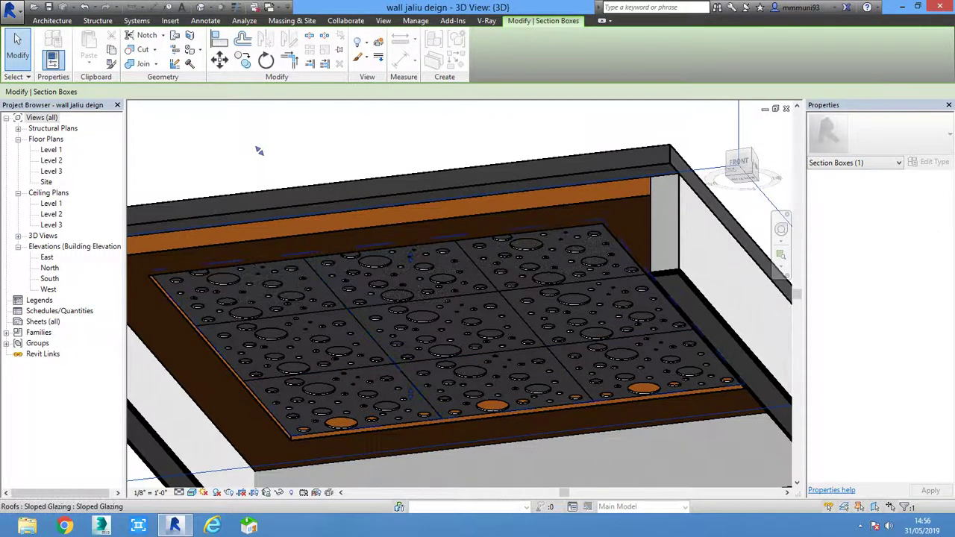
{"action": "middle_click_drag", "start_coordinate": [259, 150], "coordinate": [398, 390], "text": "shift"}
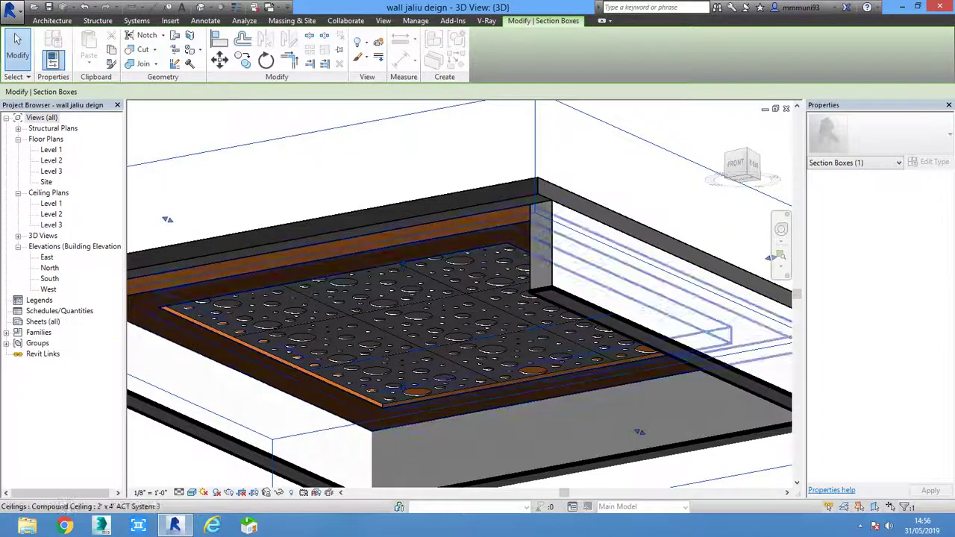
Open the Level 1 ceiling plan and load Downlight - Recessed Can from Lighting > Architectural > Internal
{"action": "double_click", "coordinate": [52, 203]}
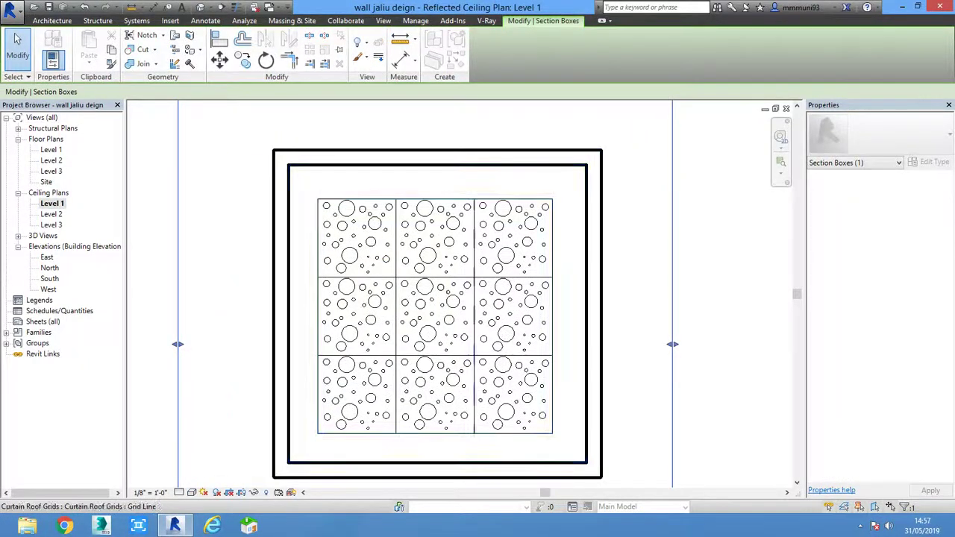
{"action": "key", "text": "Escape"}
{"action": "left_click", "coordinate": [141, 45]}
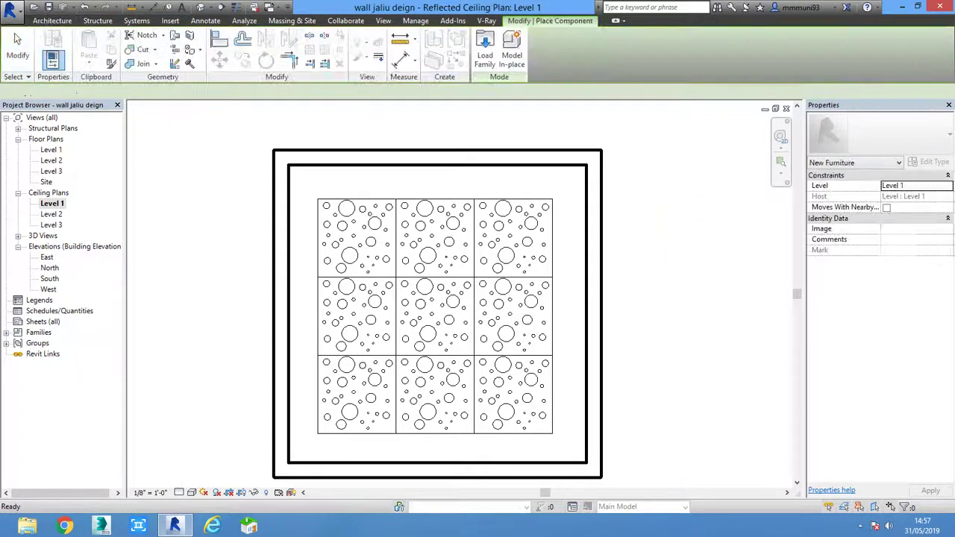
{"action": "left_click", "coordinate": [485, 54]}
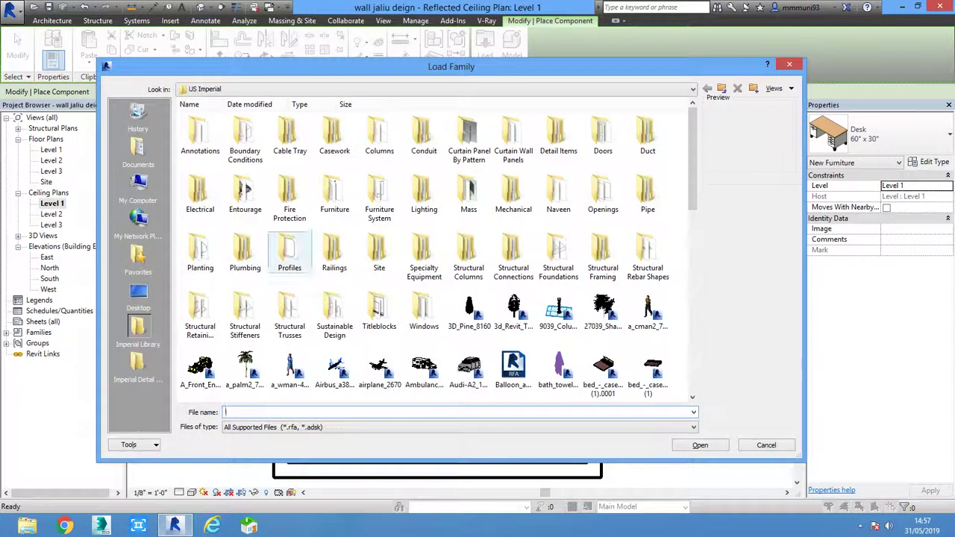
{"action": "double_click", "coordinate": [424, 196]}
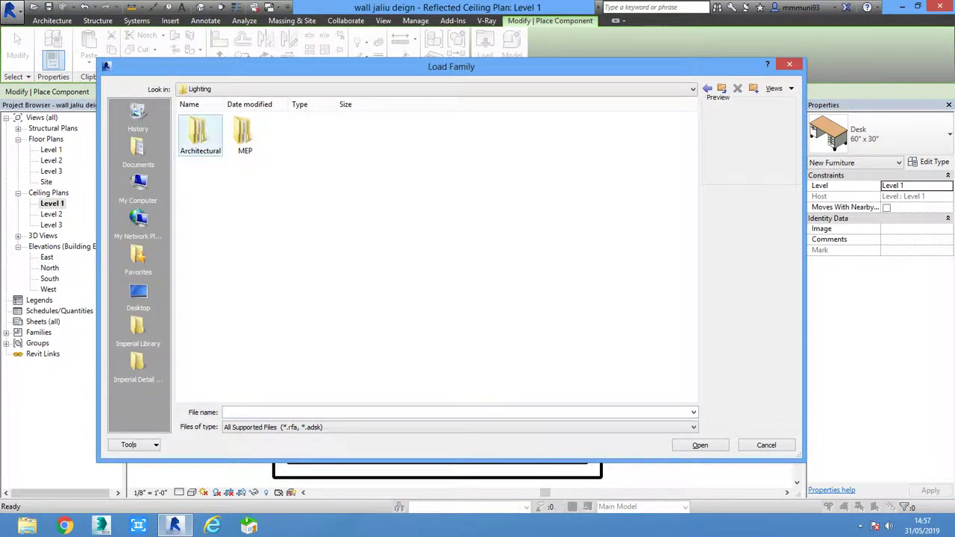
{"action": "double_click", "coordinate": [245, 135]}
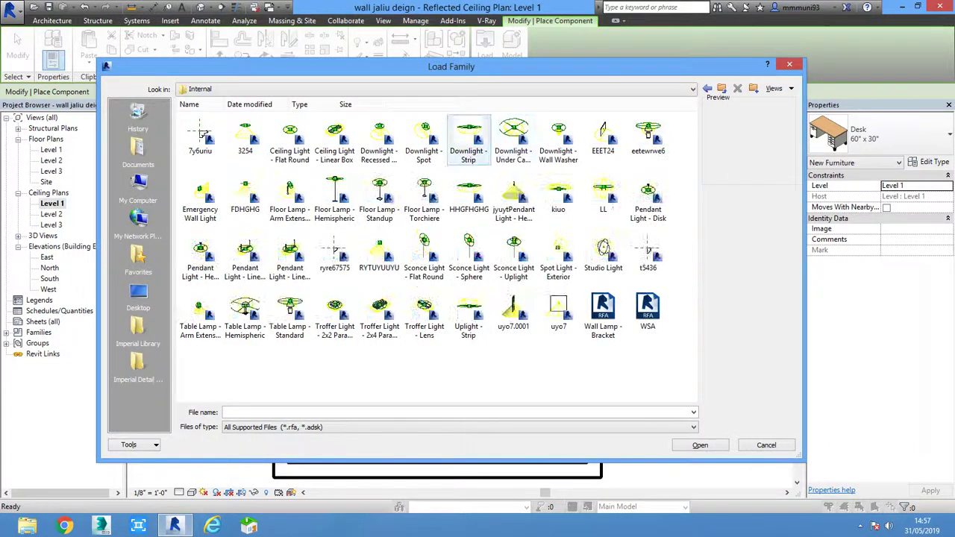
{"action": "left_click", "coordinate": [379, 138]}
{"action": "left_click", "coordinate": [424, 138]}
{"action": "double_click", "coordinate": [379, 138]}
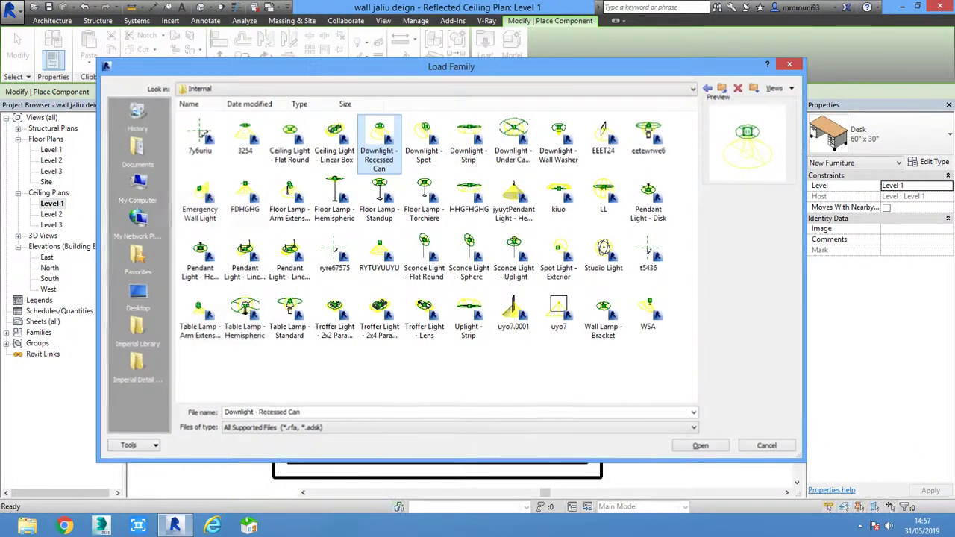
{"action": "scroll", "coordinate": [353, 216], "scroll_direction": "up", "scroll_amount": 1}
{"action": "scroll", "coordinate": [343, 194], "scroll_direction": "up", "scroll_amount": 2}
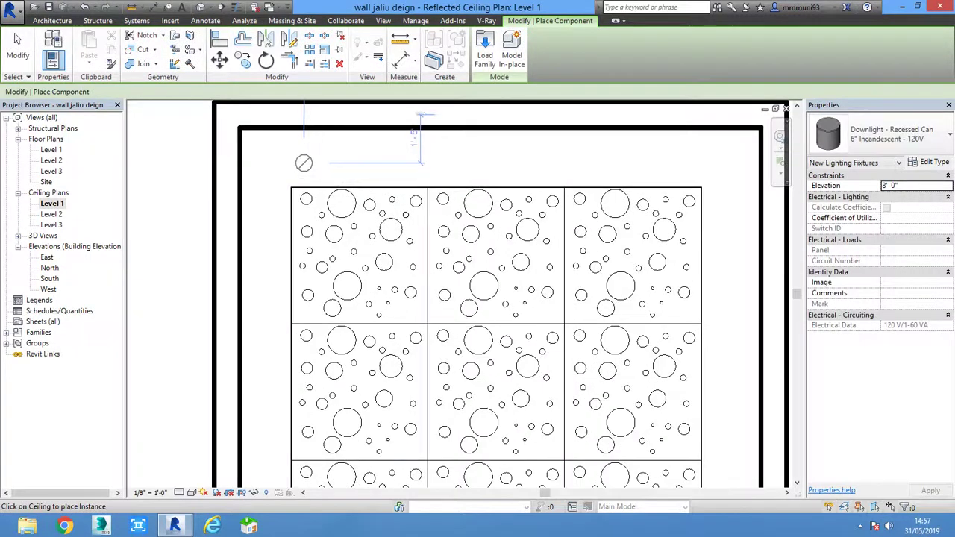
Duplicate the downlight type with its Initial Color set to D65 Reference White
{"action": "left_click", "coordinate": [932, 162]}
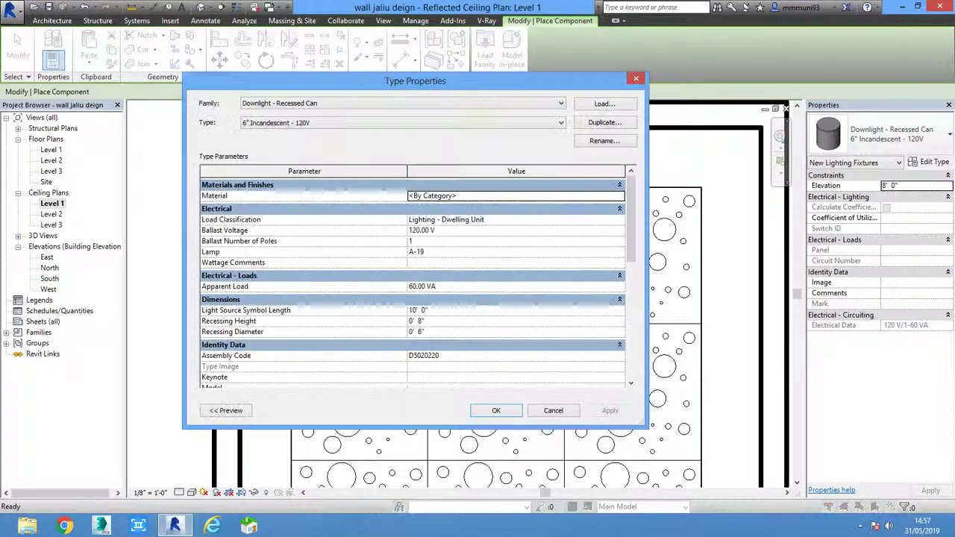
{"action": "left_click", "coordinate": [605, 122]}
{"action": "key", "text": "Return"}
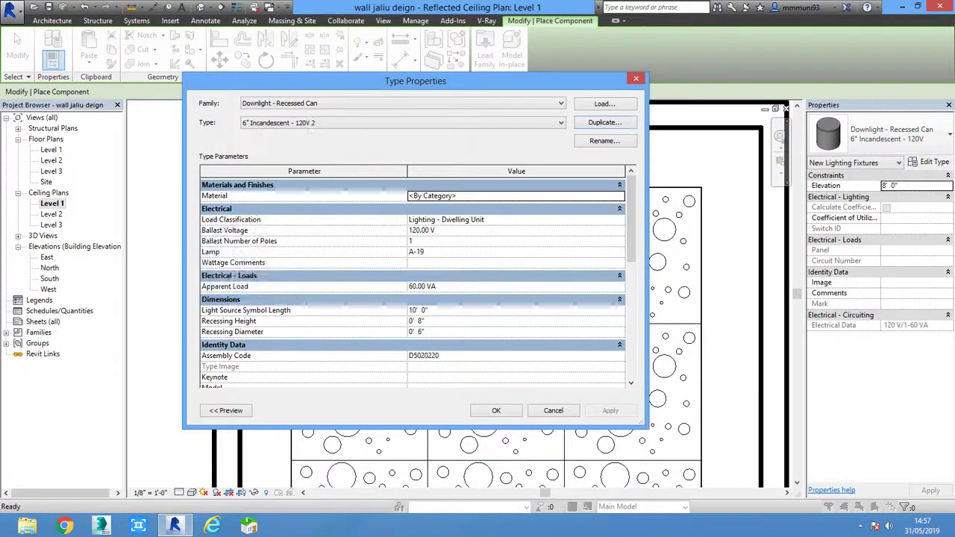
{"action": "scroll", "coordinate": [412, 284], "scroll_direction": "down", "scroll_amount": 5}
{"action": "scroll", "coordinate": [412, 283], "scroll_direction": "down", "scroll_amount": 2}
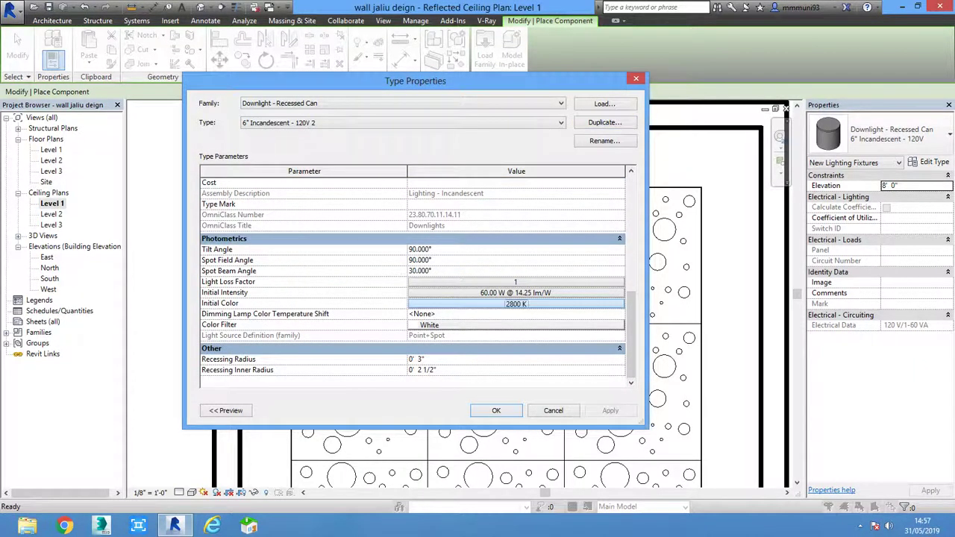
{"action": "left_click", "coordinate": [516, 303]}
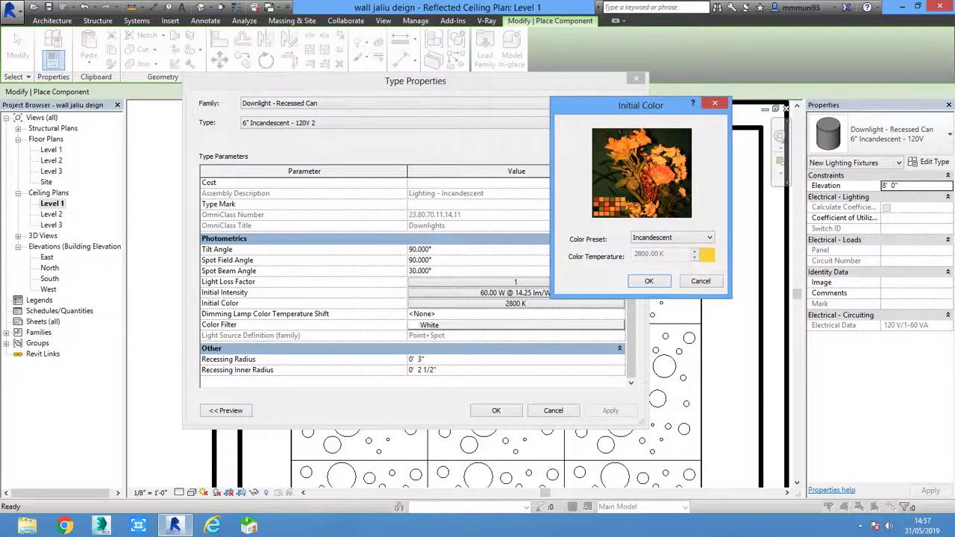
{"action": "left_click", "coordinate": [672, 238]}
{"action": "left_click", "coordinate": [657, 259]}
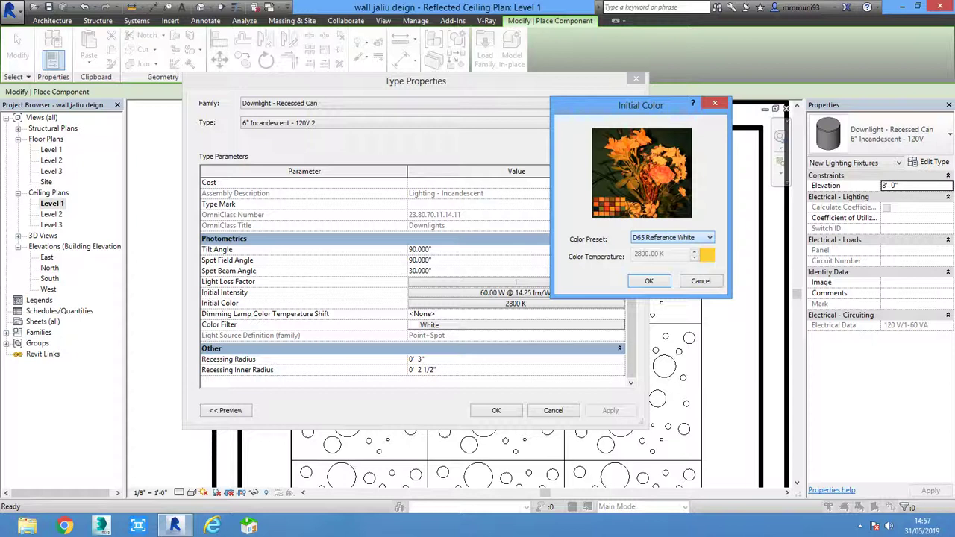
{"action": "left_click", "coordinate": [648, 281]}
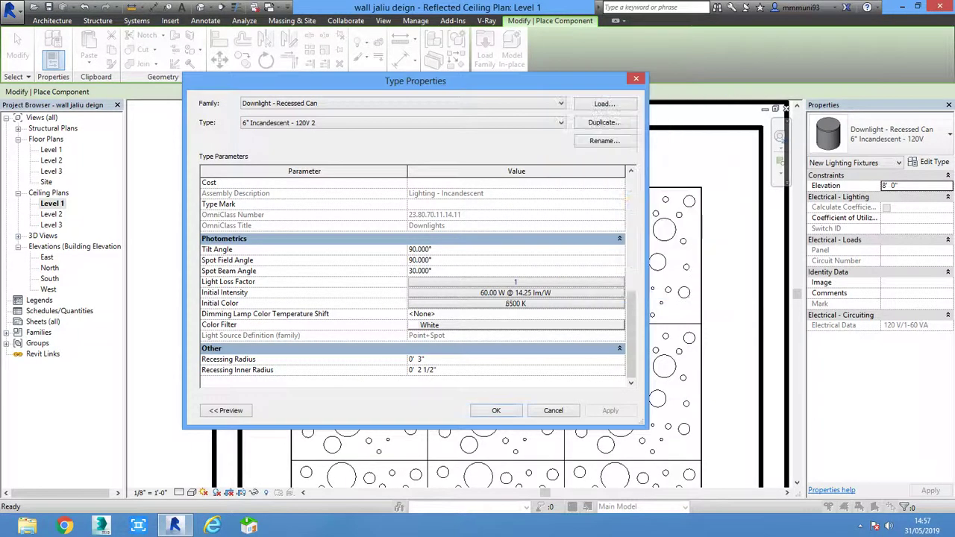
{"action": "left_click", "coordinate": [496, 410]}
Place recessed downlights at the ceiling's corners and along its edge midpoints
{"action": "left_click", "coordinate": [288, 154]}
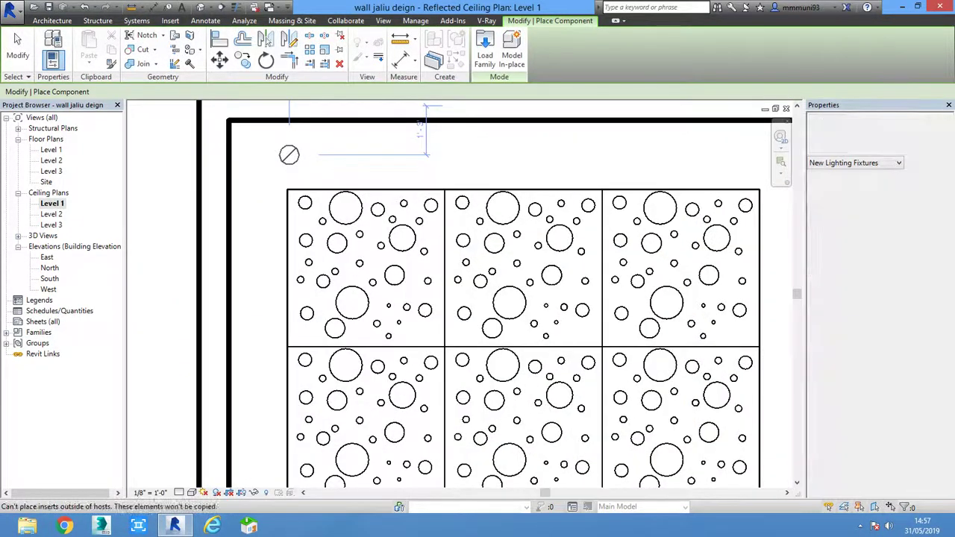
{"action": "scroll", "coordinate": [697, 154], "scroll_direction": "down", "scroll_amount": 1}
{"action": "scroll", "coordinate": [652, 164], "scroll_direction": "down", "scroll_amount": 1}
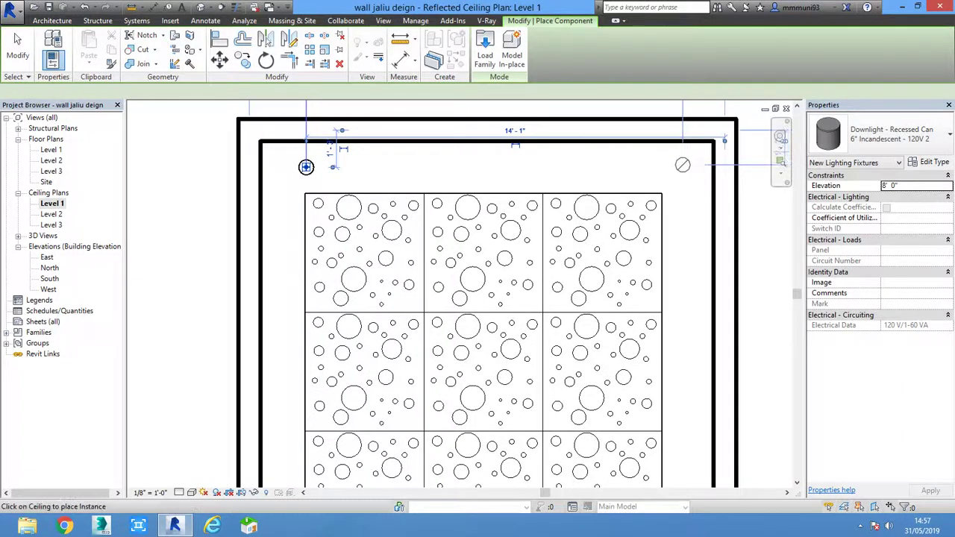
{"action": "scroll", "coordinate": [682, 165], "scroll_direction": "down", "scroll_amount": 2}
{"action": "scroll", "coordinate": [681, 374], "scroll_direction": "up", "scroll_amount": 1}
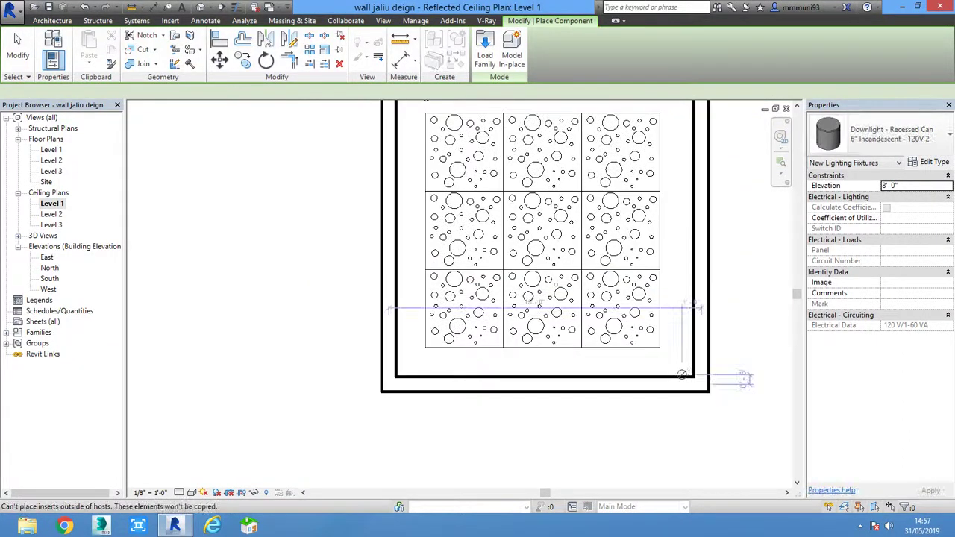
{"action": "left_click", "coordinate": [678, 353]}
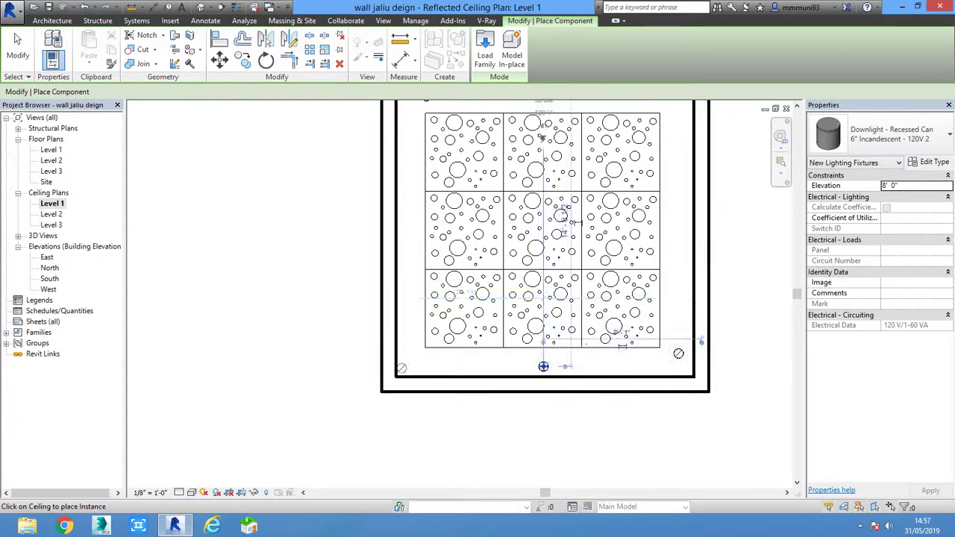
{"action": "left_click", "coordinate": [544, 366]}
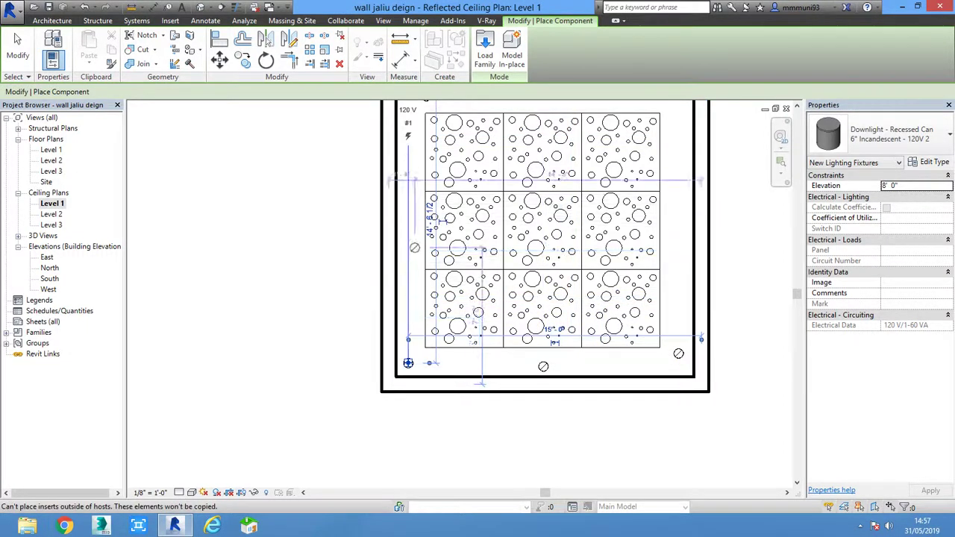
{"action": "middle_click_drag", "start_coordinate": [368, 211], "coordinate": [392, 308]}
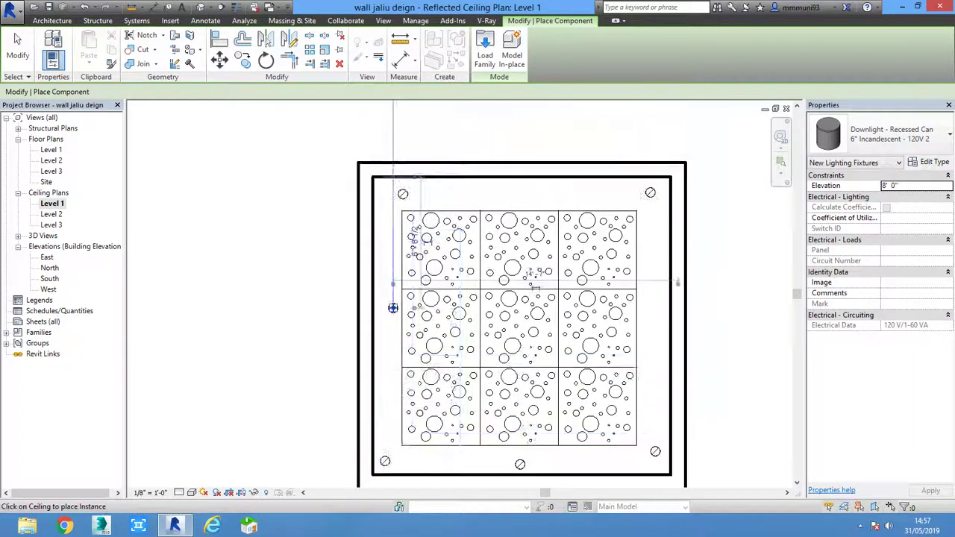
{"action": "left_click", "coordinate": [392, 308]}
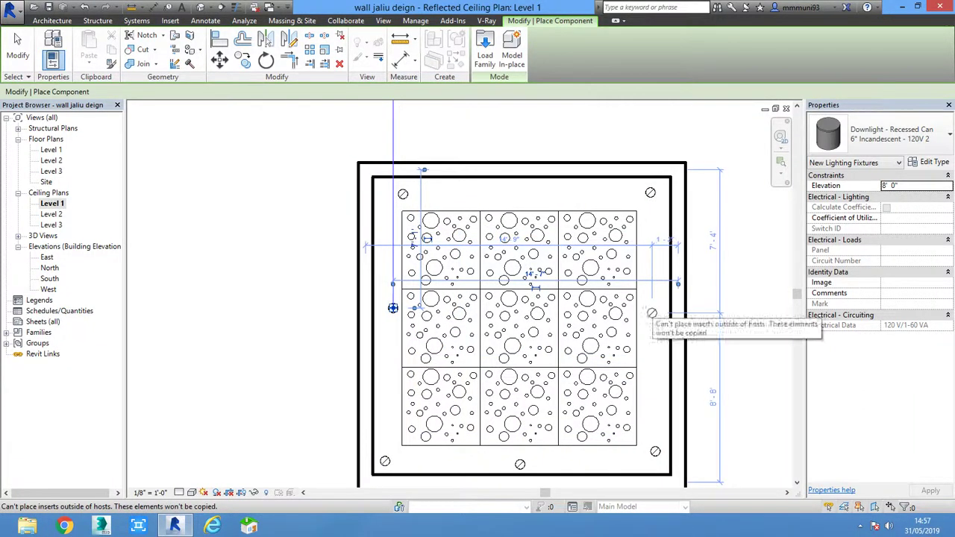
{"action": "left_click", "coordinate": [652, 313]}
{"action": "key", "text": "Escape"}
{"action": "key", "text": "Escape"}
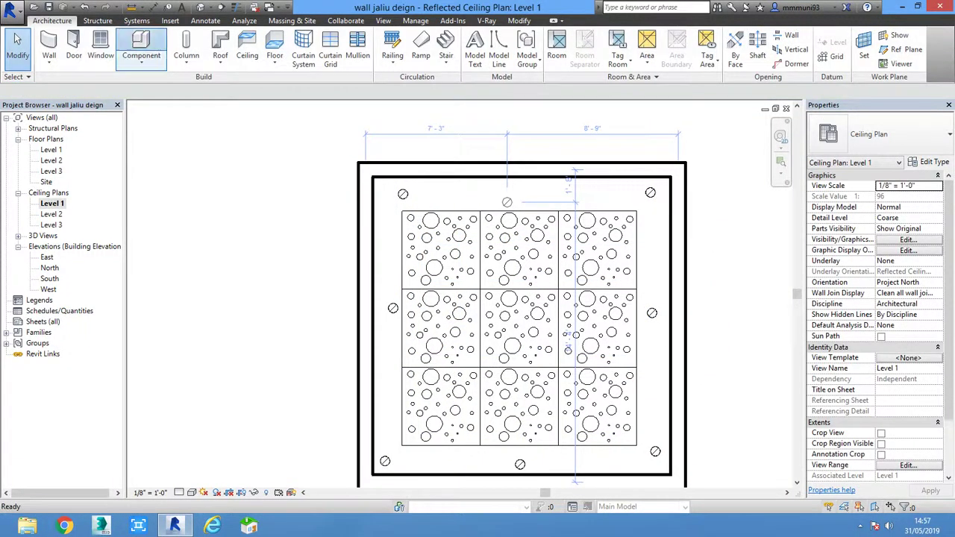
{"action": "left_click", "coordinate": [142, 53]}
Load the Downlight - Strip 48" family from the Internal lighting folder and place a strip light
{"action": "left_click", "coordinate": [485, 49]}
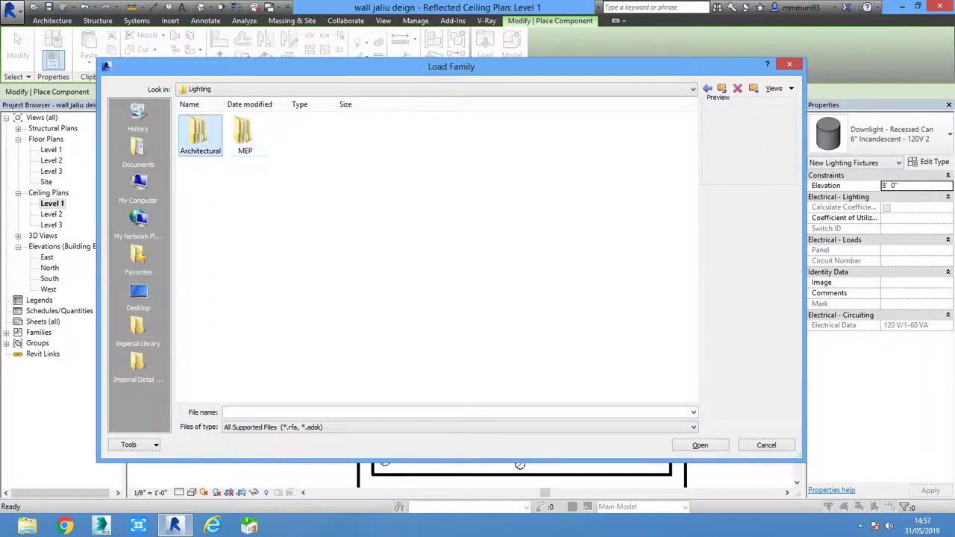
{"action": "double_click", "coordinate": [200, 135]}
{"action": "double_click", "coordinate": [245, 134]}
{"action": "left_click", "coordinate": [379, 138]}
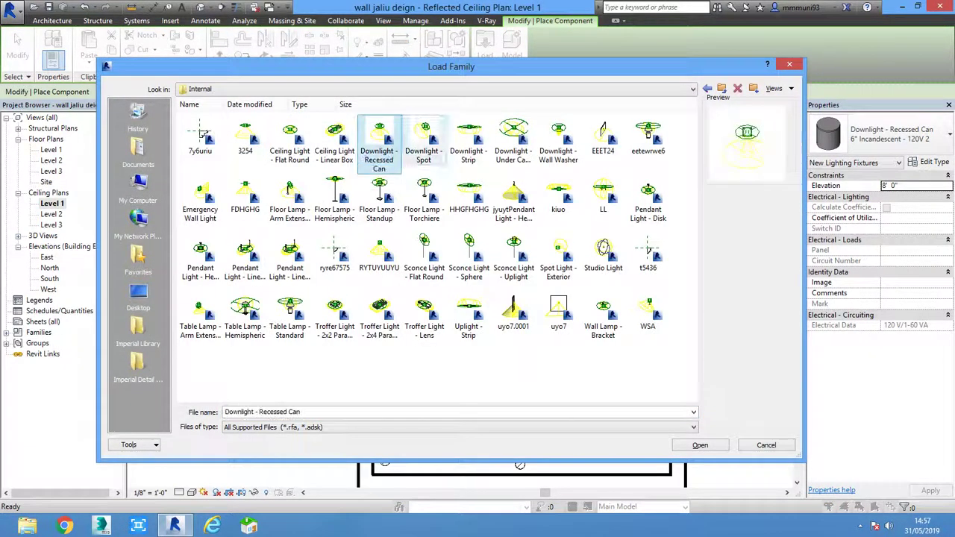
{"action": "left_click", "coordinate": [559, 142]}
{"action": "left_click", "coordinate": [514, 142]}
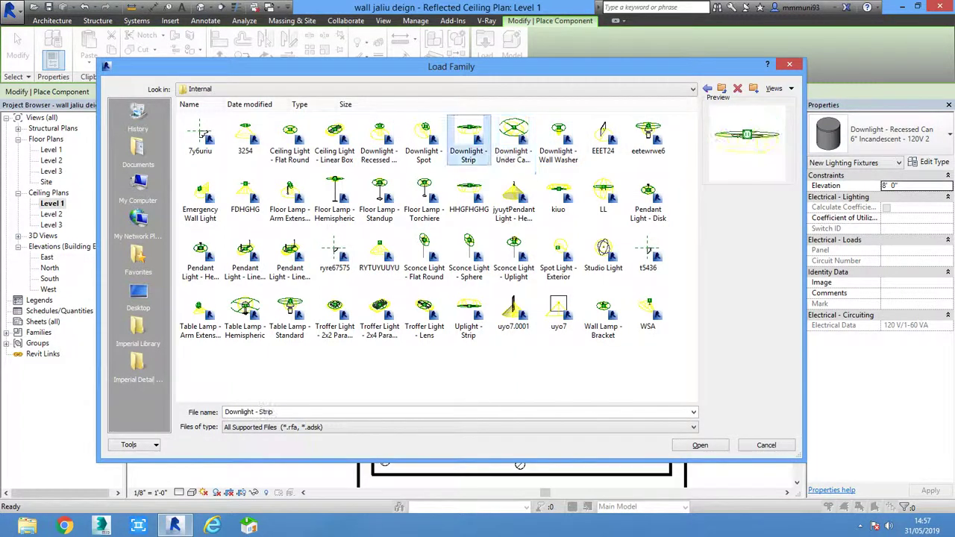
{"action": "key", "text": "Return"}
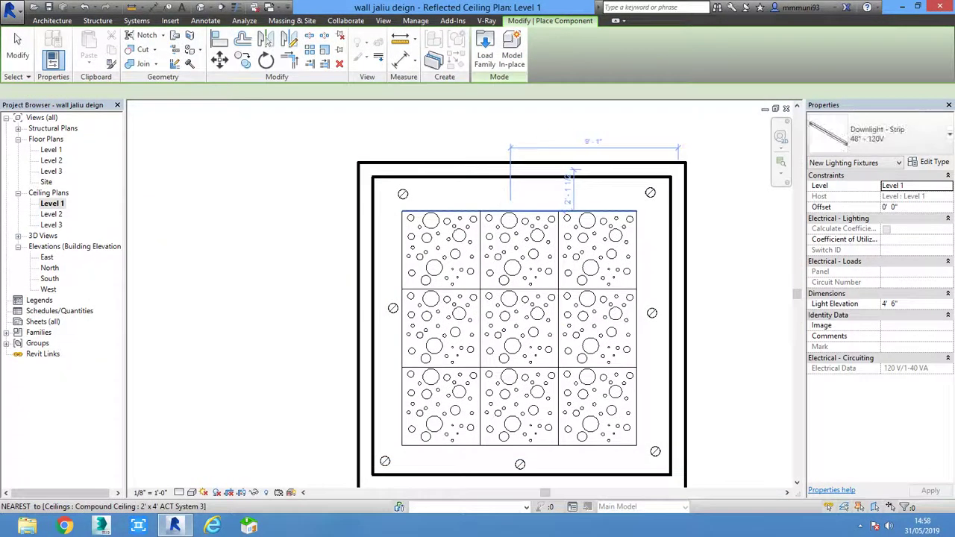
{"action": "left_click", "coordinate": [569, 175]}
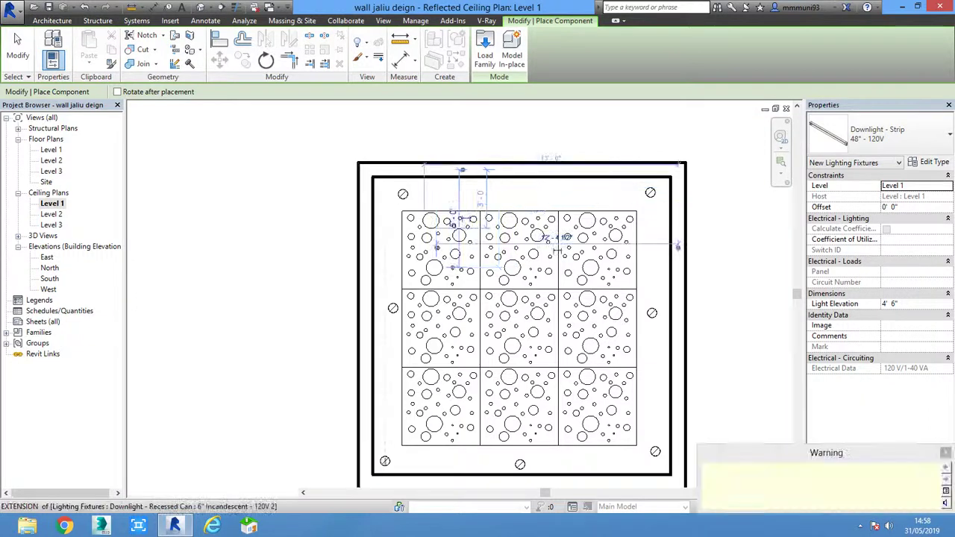
{"action": "key", "text": "Escape"}
{"action": "key", "text": "Escape"}
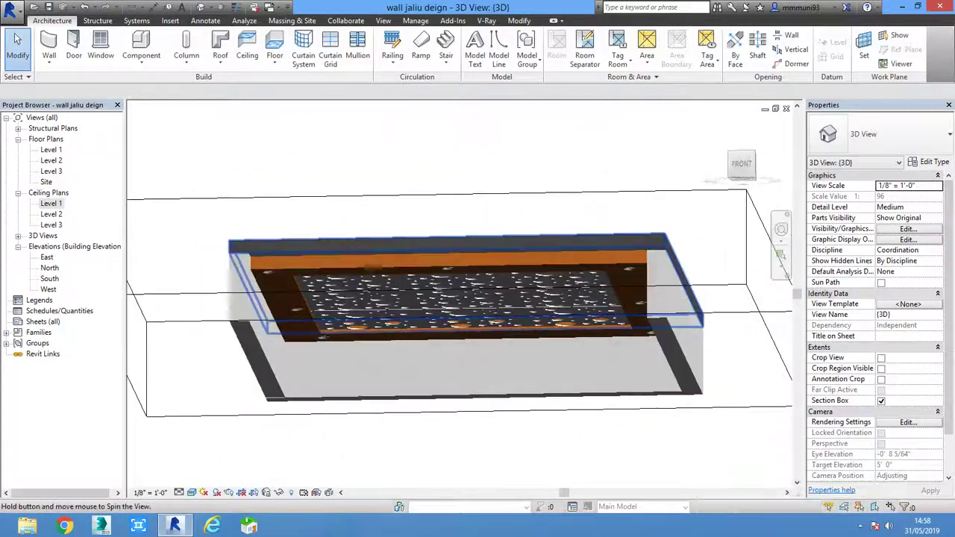
Orbit the model to a level front view, briefly selecting and releasing the ceiling
{"action": "mouse_move", "coordinate": [462, 313]}
{"action": "middle_mouse_down", "text": "shift"}
{"action": "mouse_move", "coordinate": [463, 283]}
{"action": "mouse_move", "coordinate": [463, 343]}
{"action": "middle_mouse_up", "text": "shift"}
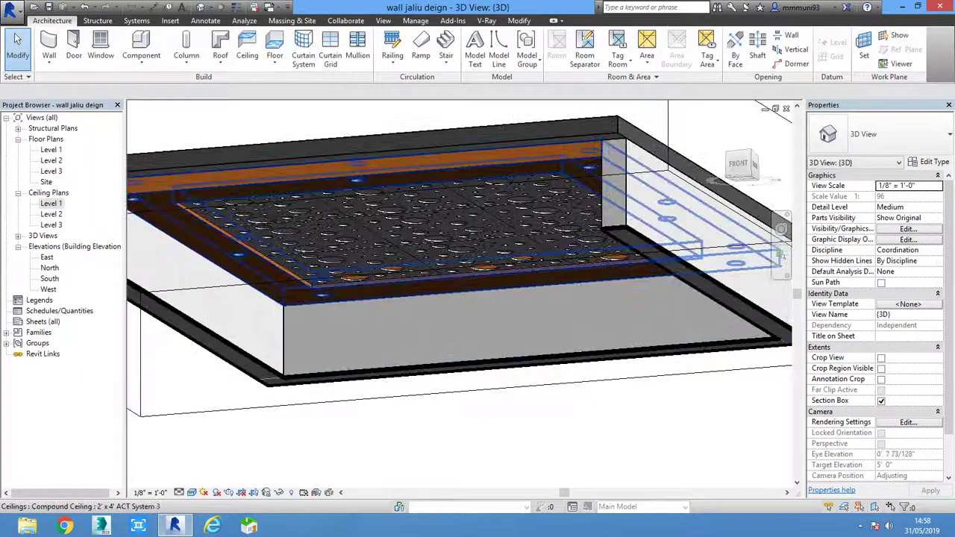
{"action": "middle_click_drag", "start_coordinate": [462, 246], "coordinate": [462, 284], "text": "shift"}
{"action": "left_click", "coordinate": [463, 246]}
{"action": "scroll", "coordinate": [462, 247], "scroll_direction": "down", "scroll_amount": 3}
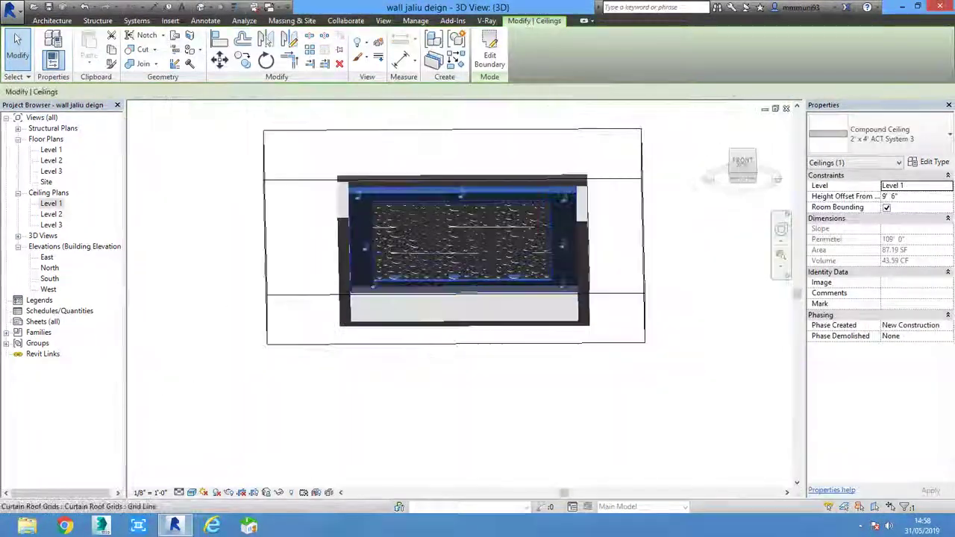
{"action": "key", "text": "Escape"}
{"action": "middle_click_drag", "start_coordinate": [463, 246], "coordinate": [463, 291], "text": "shift"}
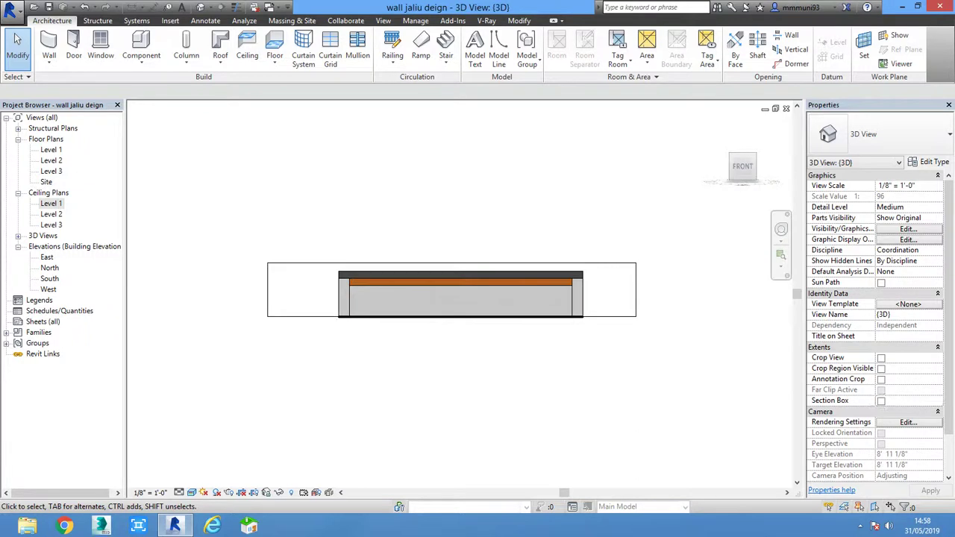
{"action": "scroll", "coordinate": [433, 350], "scroll_direction": "up", "scroll_amount": 2}
{"action": "scroll", "coordinate": [433, 351], "scroll_direction": "up", "scroll_amount": 1}
Drag the strip downlight up from the floor to the ceiling band at a 4' 9" offset
{"action": "left_click", "coordinate": [432, 356]}
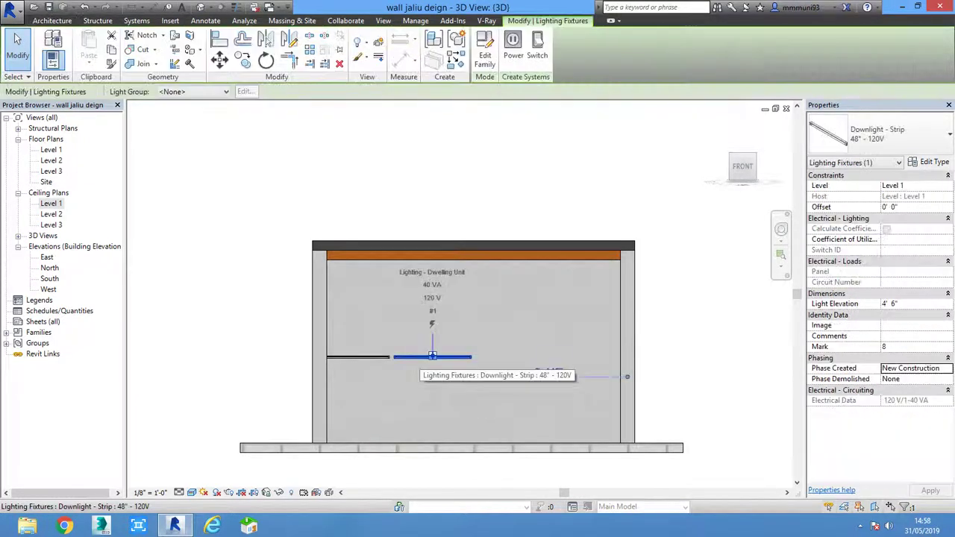
{"action": "key", "text": "Escape"}
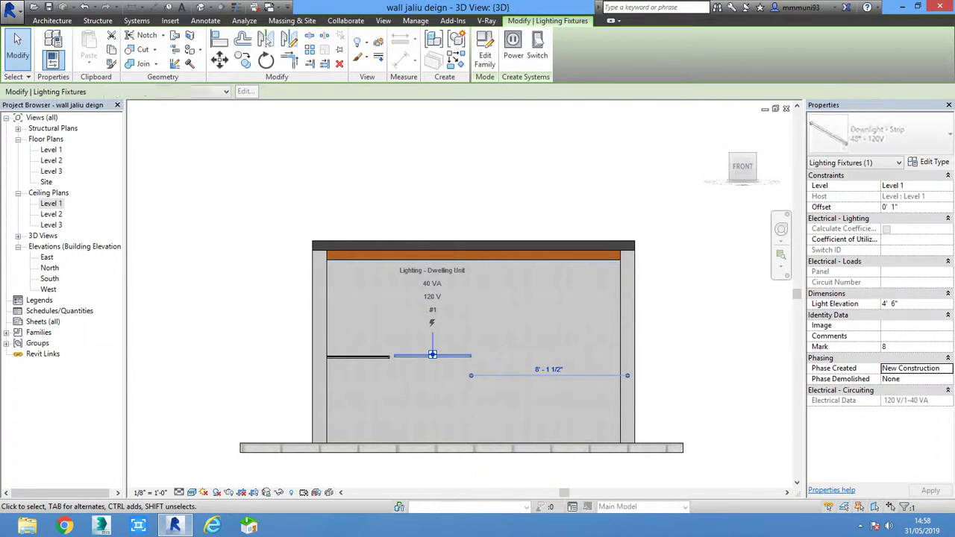
{"action": "left_click_drag", "start_coordinate": [432, 356], "coordinate": [433, 291]}
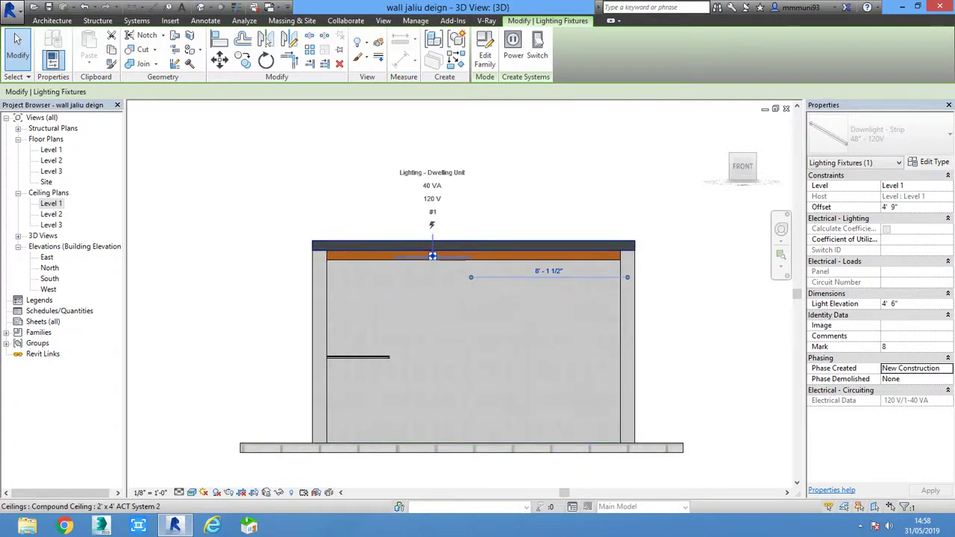
{"action": "left_click", "coordinate": [515, 244]}
Hide the upper ceiling in this view using Hide in View > Elements
{"action": "right_click", "coordinate": [517, 241]}
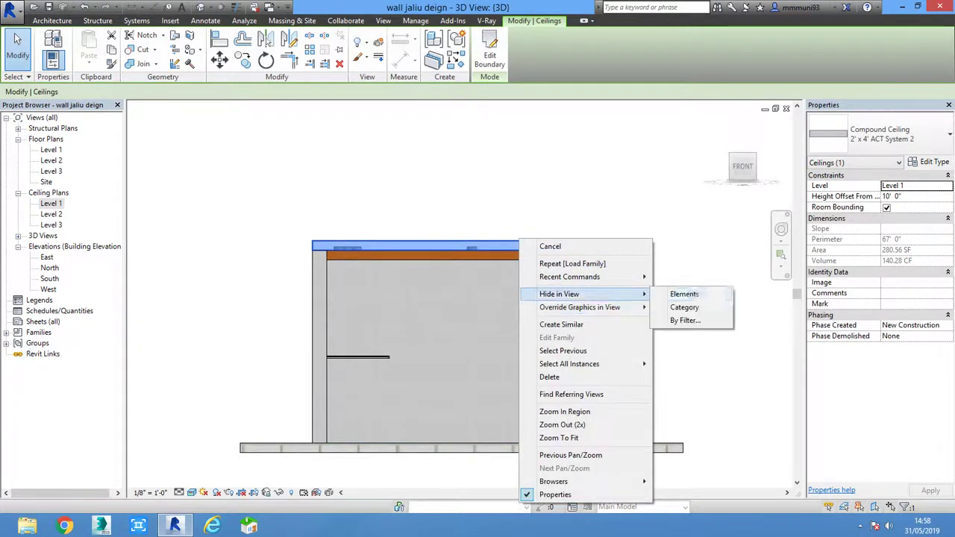
{"action": "left_click", "coordinate": [684, 294]}
{"action": "middle_click_drag", "start_coordinate": [447, 335], "coordinate": [447, 261], "text": "shift"}
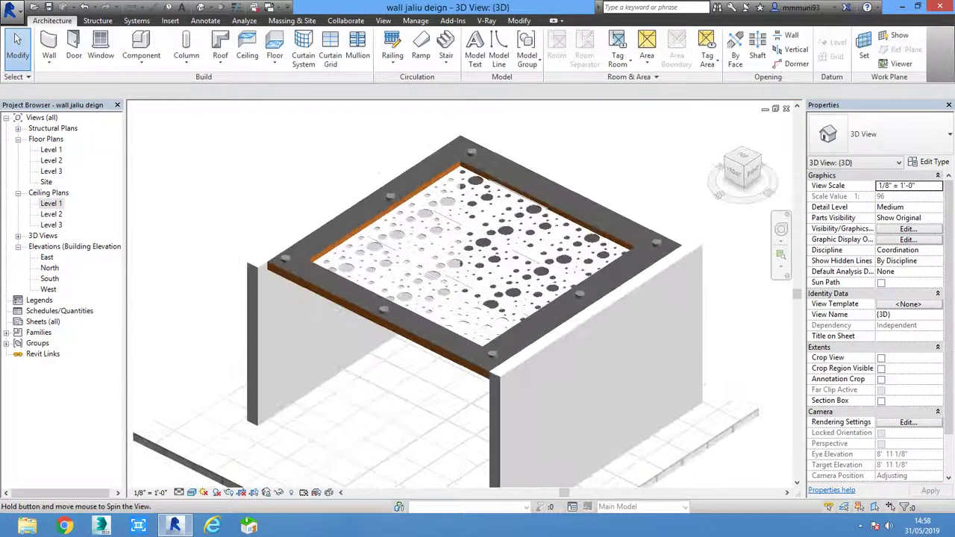
{"action": "scroll", "coordinate": [453, 183], "scroll_direction": "up", "scroll_amount": 3}
{"action": "scroll", "coordinate": [453, 183], "scroll_direction": "up", "scroll_amount": 3}
Select the strip downlight at the ceiling edge and adjust its height slightly
{"action": "left_click", "coordinate": [453, 183]}
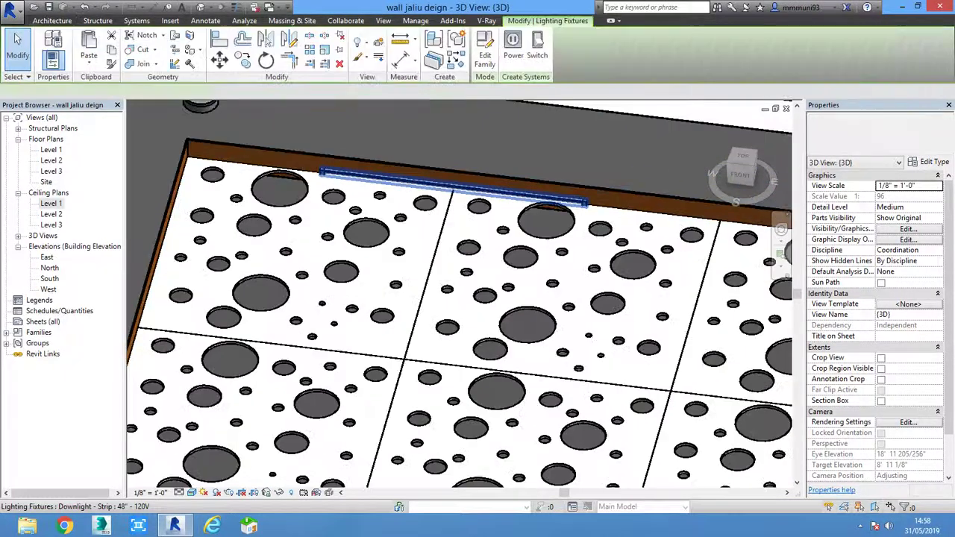
{"action": "left_click", "coordinate": [741, 175]}
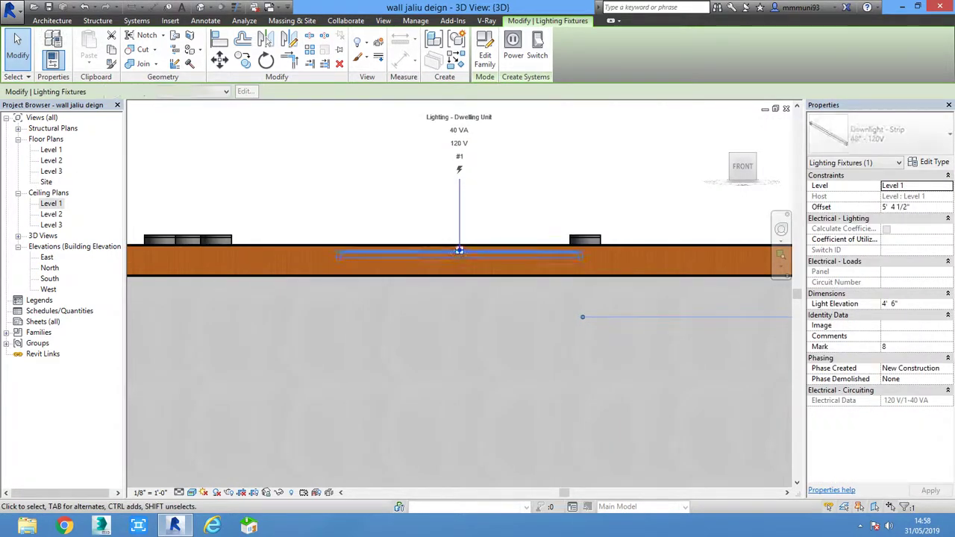
{"action": "key", "text": "Escape"}
{"action": "middle_click_drag", "start_coordinate": [458, 250], "coordinate": [459, 313], "text": "shift"}
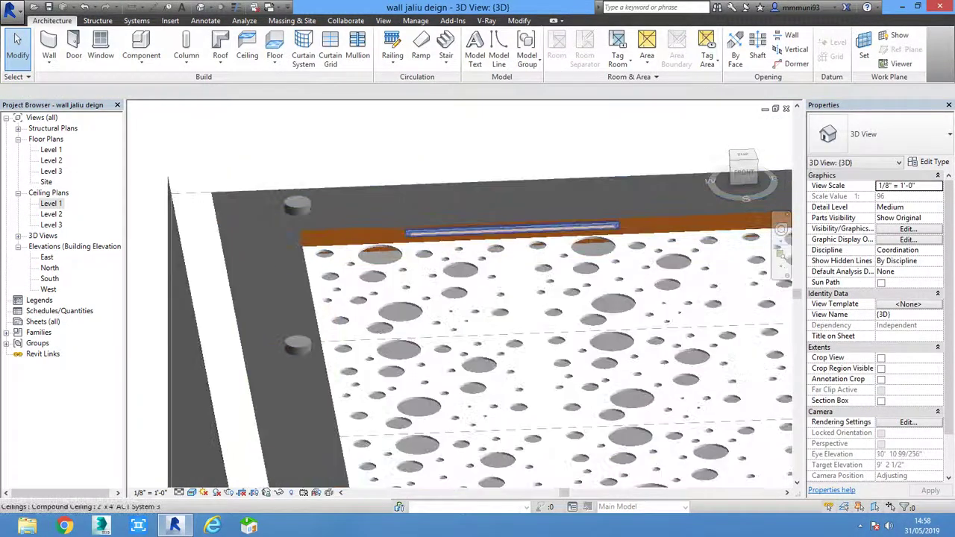
{"action": "left_click", "coordinate": [511, 232]}
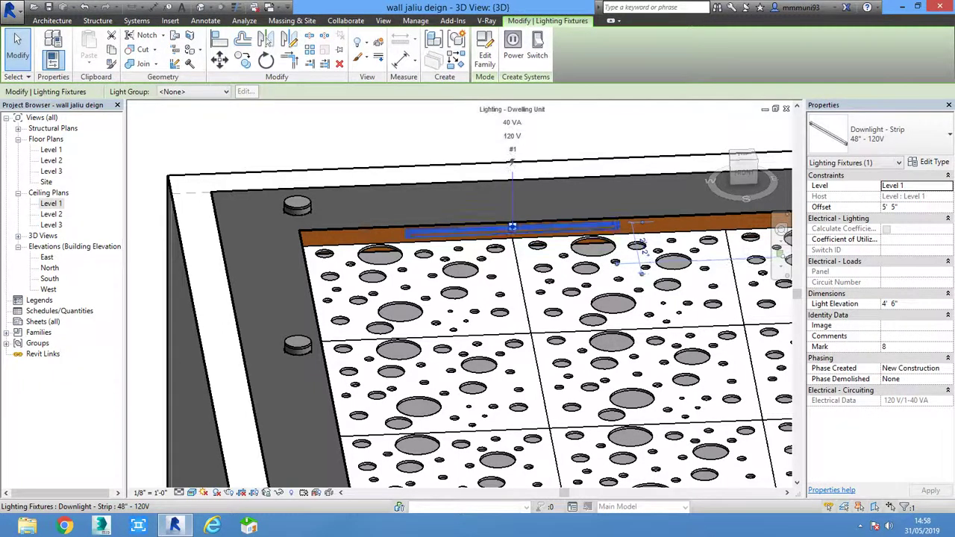
{"action": "left_click_drag", "start_coordinate": [512, 225], "coordinate": [512, 227]}
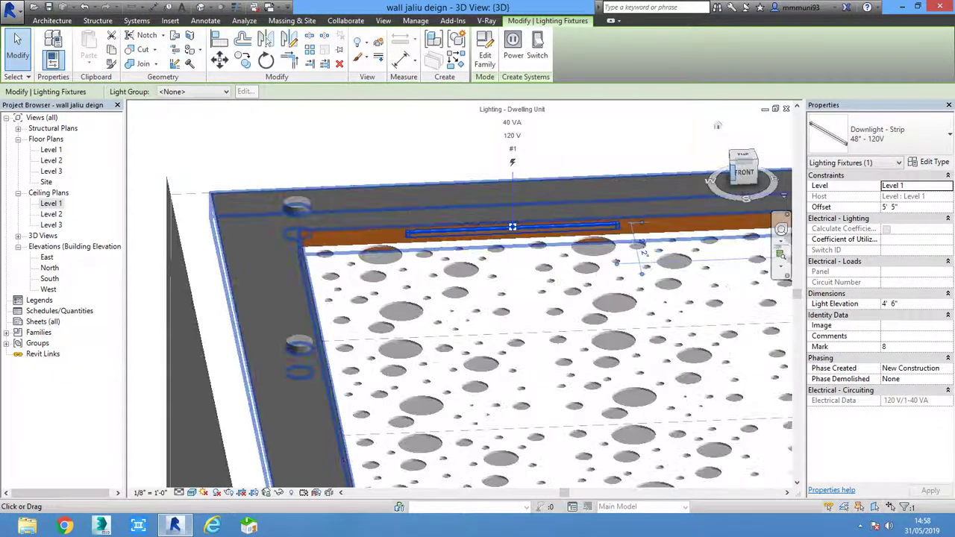
{"action": "mouse_move", "coordinate": [512, 226]}
{"action": "middle_mouse_down", "text": "shift"}
{"action": "mouse_move", "coordinate": [459, 264]}
{"action": "mouse_move", "coordinate": [523, 241]}
{"action": "middle_mouse_up", "text": "shift"}
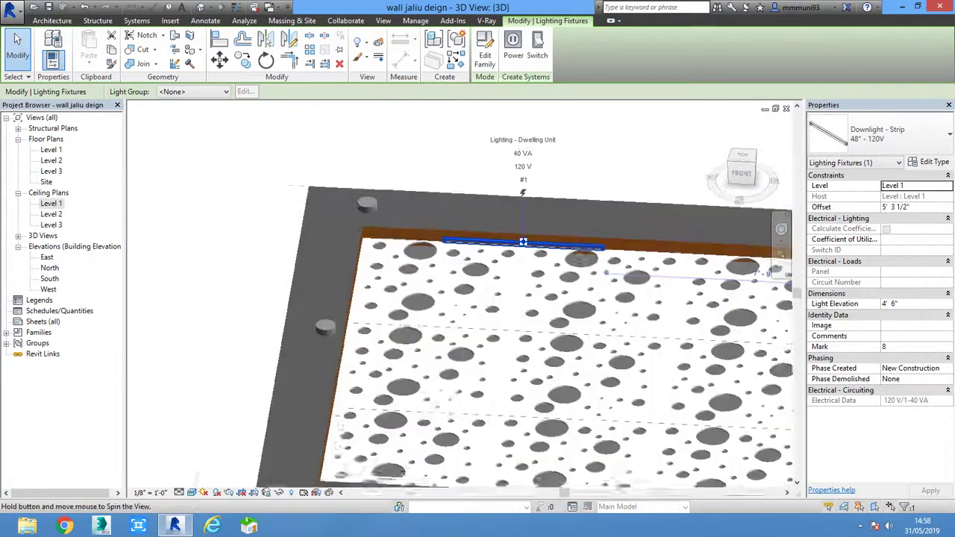
Duplicate the strip light type as 48" - 120V 2 and apply it
{"action": "left_click", "coordinate": [934, 162]}
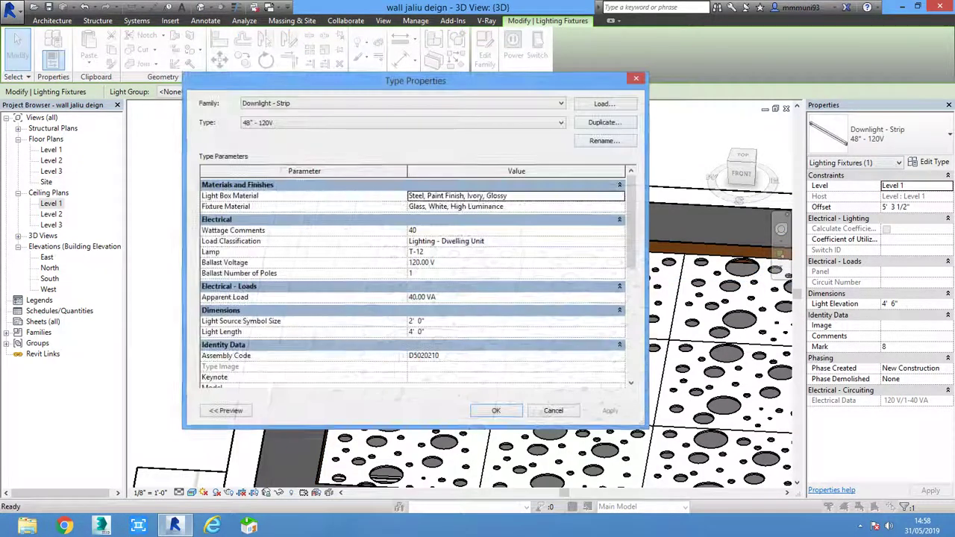
{"action": "left_click", "coordinate": [604, 122]}
{"action": "key", "text": "Return"}
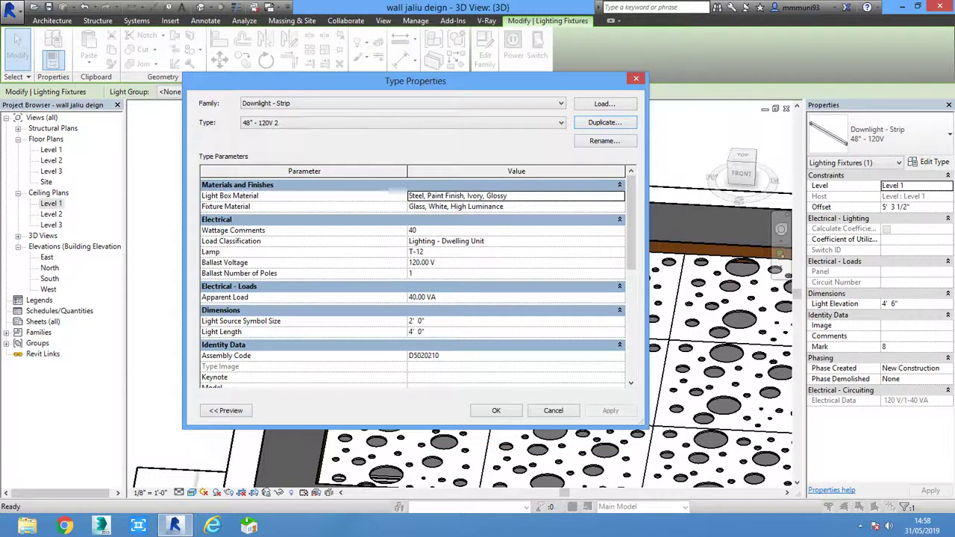
{"action": "type", "text": "12"}
{"action": "left_click", "coordinate": [496, 410]}
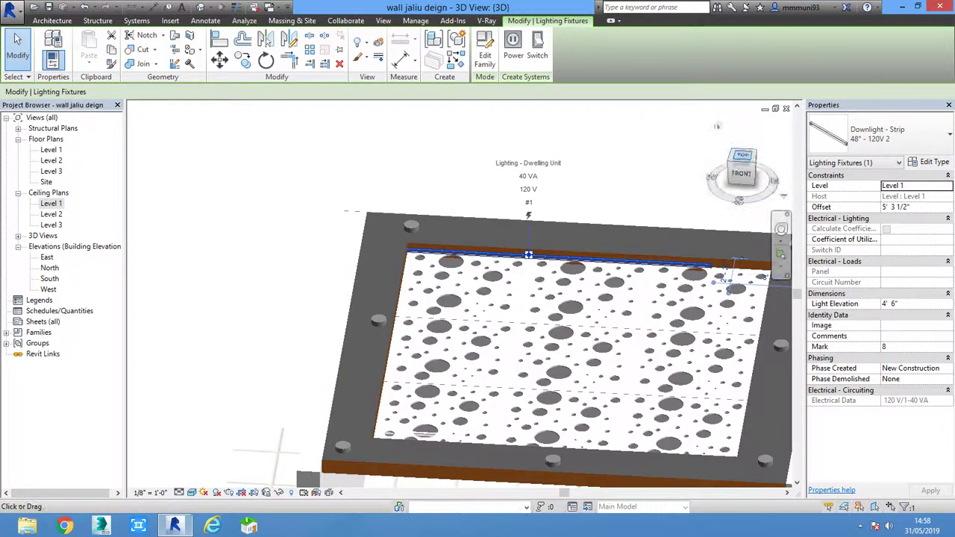
Select the strip light by the left wall via Top and Front views and start raising it
{"action": "left_click", "coordinate": [743, 158]}
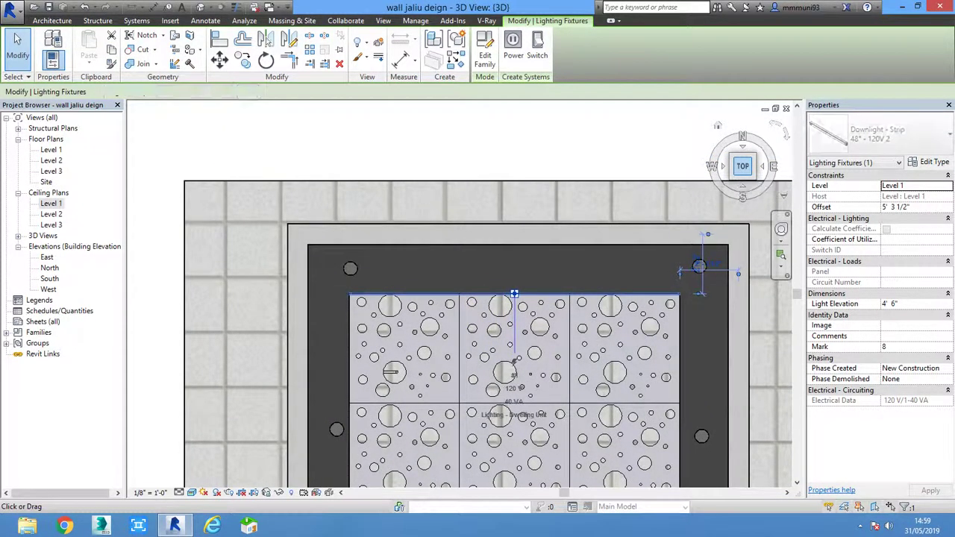
{"action": "key", "text": "Escape"}
{"action": "left_click", "coordinate": [342, 371]}
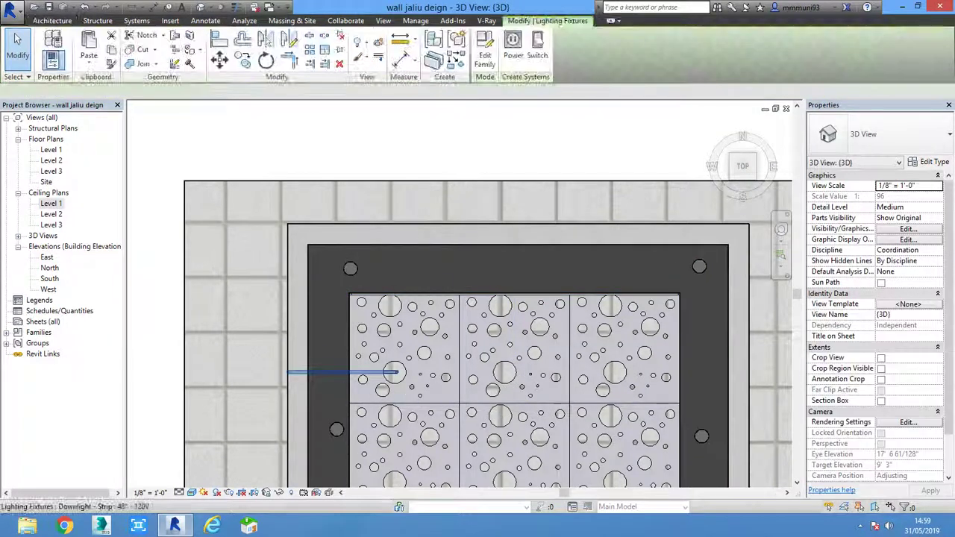
{"action": "left_click", "coordinate": [741, 177]}
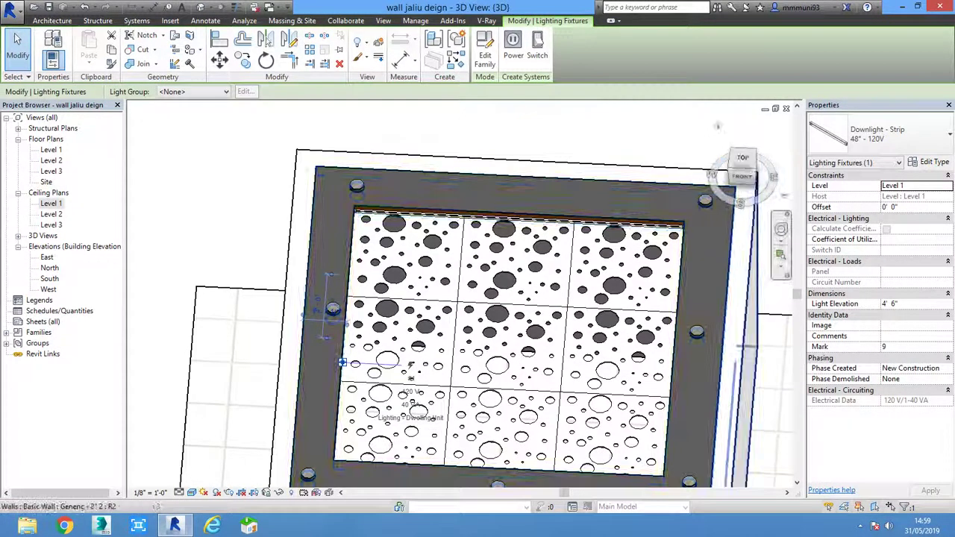
{"action": "left_click", "coordinate": [741, 176]}
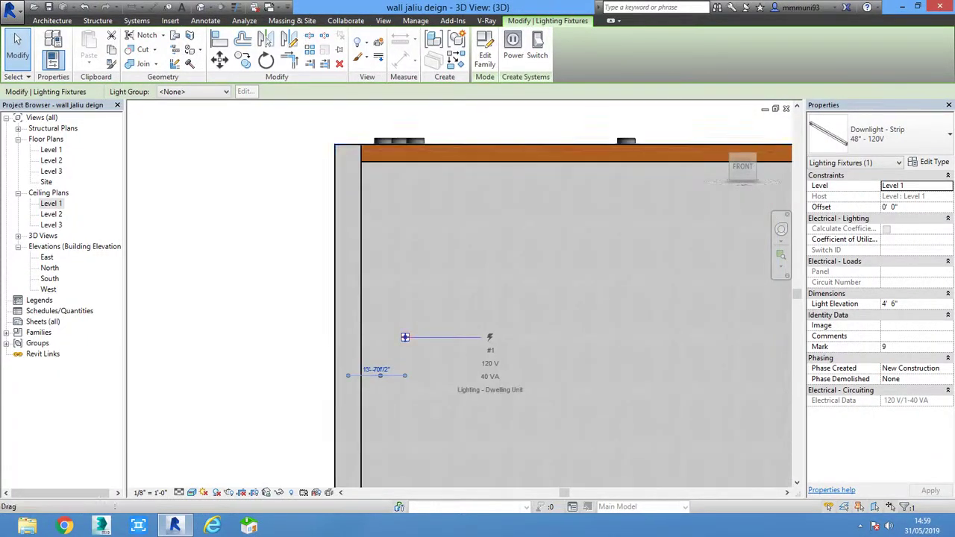
{"action": "left_click_drag", "start_coordinate": [405, 153], "coordinate": [404, 149]}
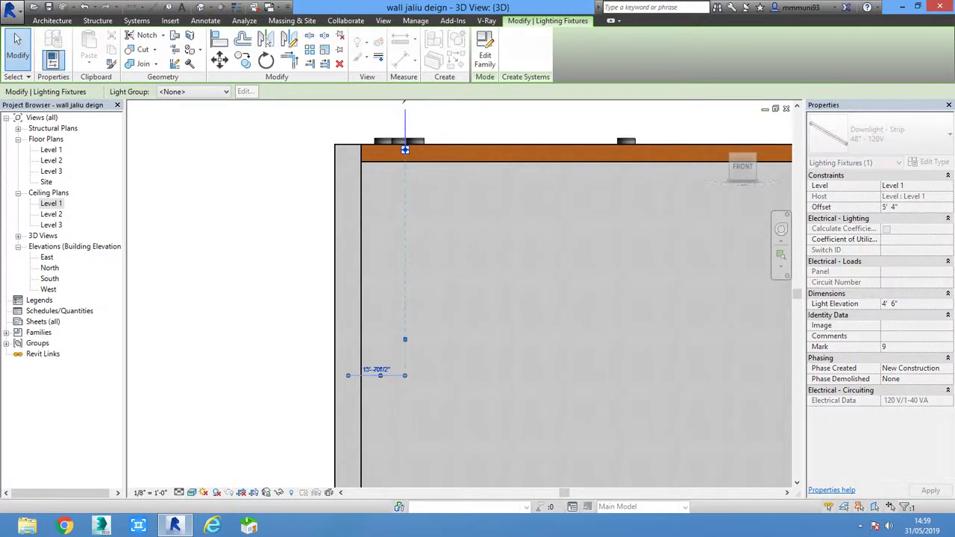
Reselect the left strip light and nudge it up with the arrow key to a 2' 1 1/2" offset
{"action": "mouse_move", "coordinate": [404, 149]}
{"action": "middle_mouse_down", "text": "shift"}
{"action": "mouse_move", "coordinate": [525, 245]}
{"action": "mouse_move", "coordinate": [382, 339]}
{"action": "middle_mouse_up", "text": "shift"}
{"action": "key", "text": "Escape"}
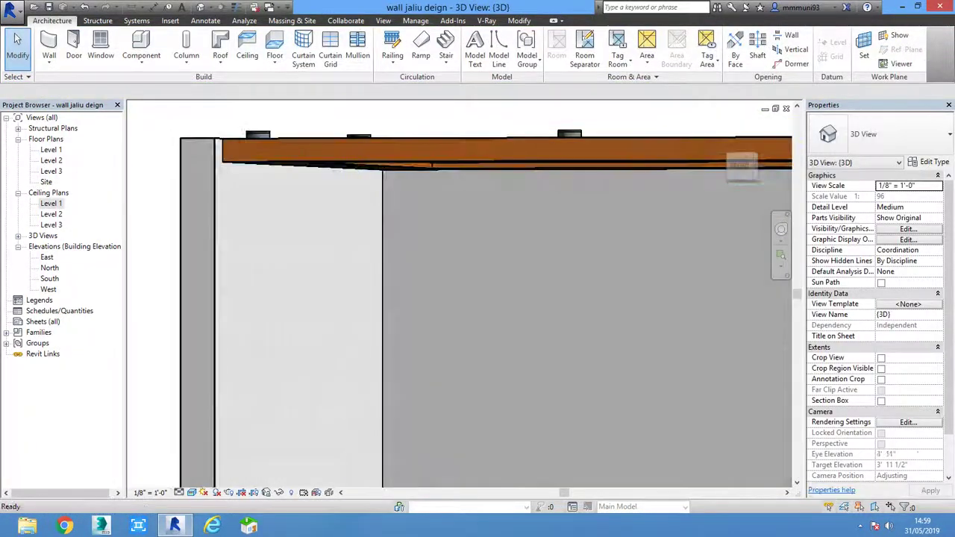
{"action": "left_click", "coordinate": [405, 340]}
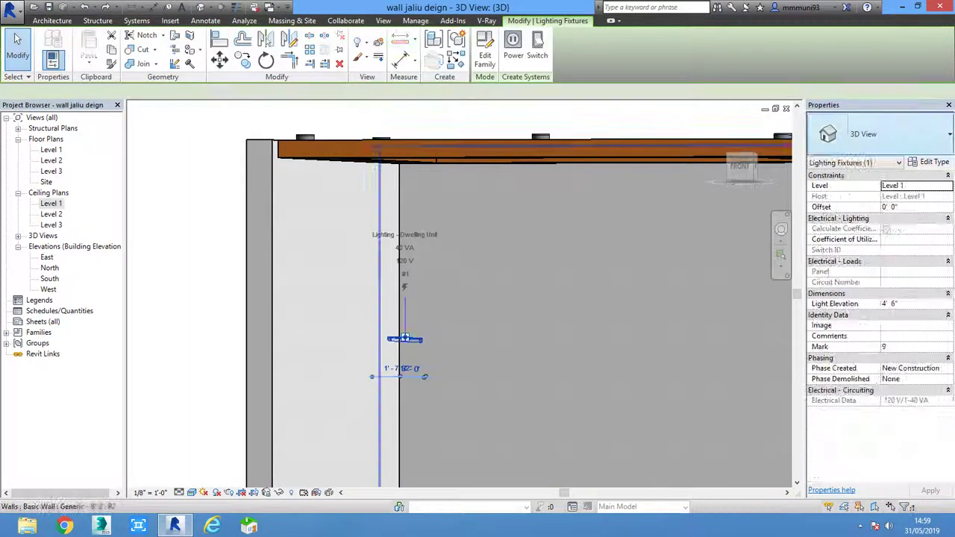
{"action": "middle_click_drag", "start_coordinate": [404, 340], "coordinate": [448, 313], "text": "shift"}
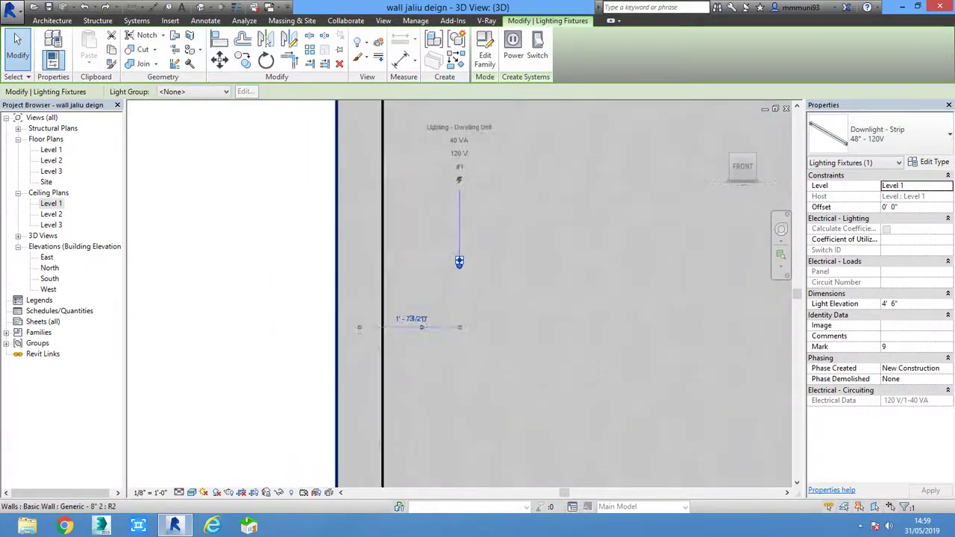
{"action": "scroll", "coordinate": [414, 373], "scroll_direction": "down", "scroll_amount": 3}
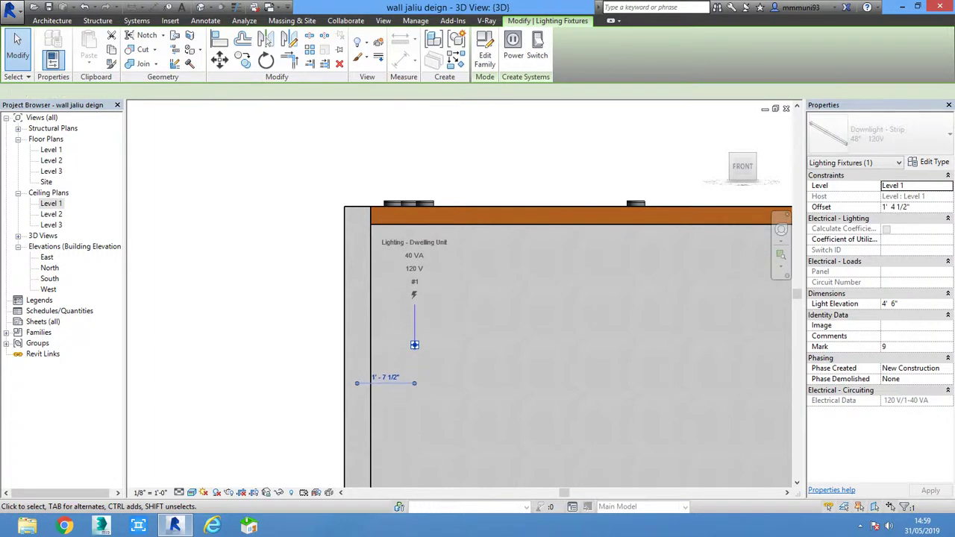
{"action": "key", "text": "Up"}
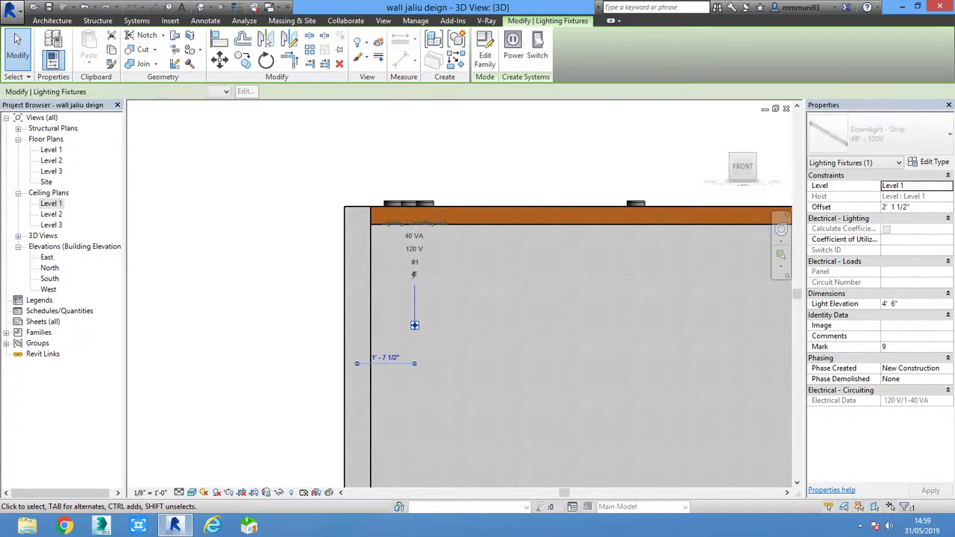
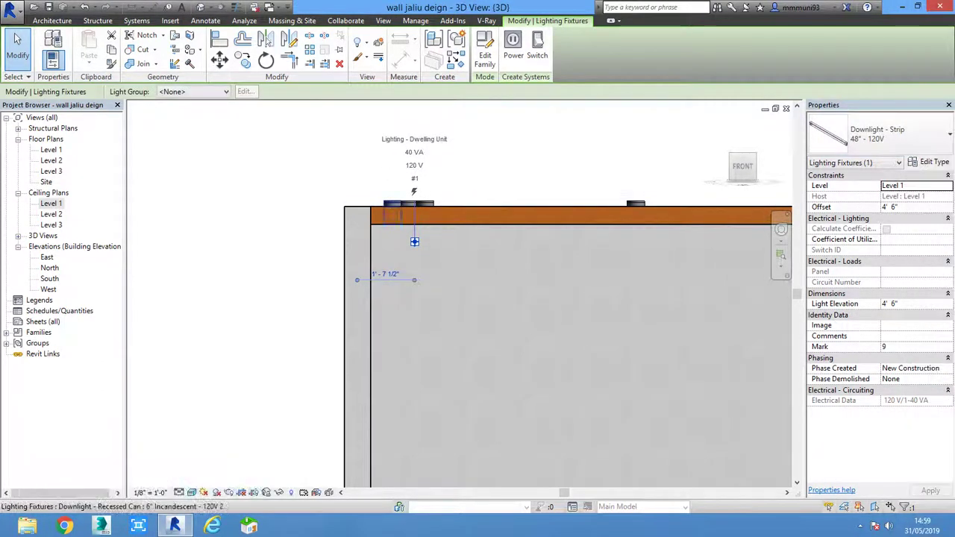
Restore the deleted strip light and nudge it upward toward the ceiling
{"action": "key", "text": "Delete"}
{"action": "key", "text": "ctrl+z"}
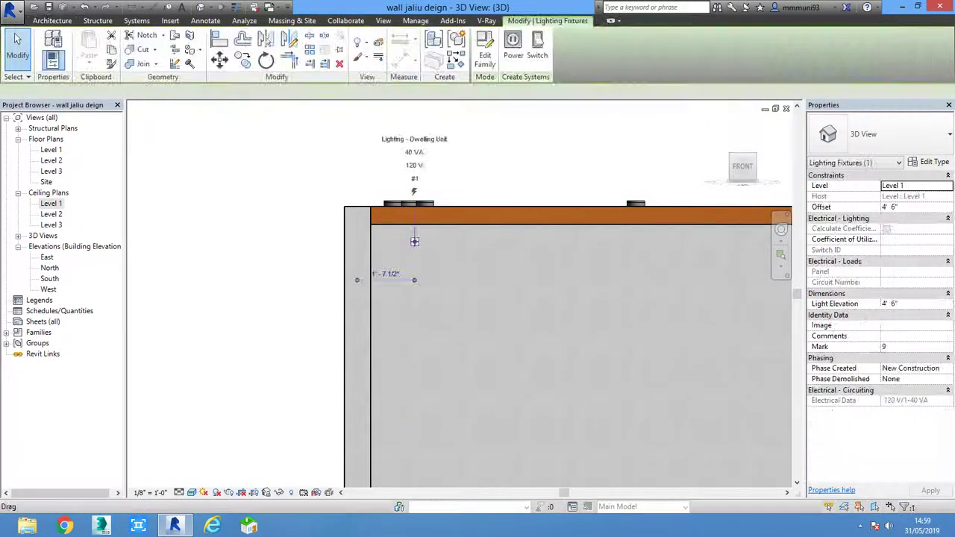
{"action": "key", "text": "Up"}
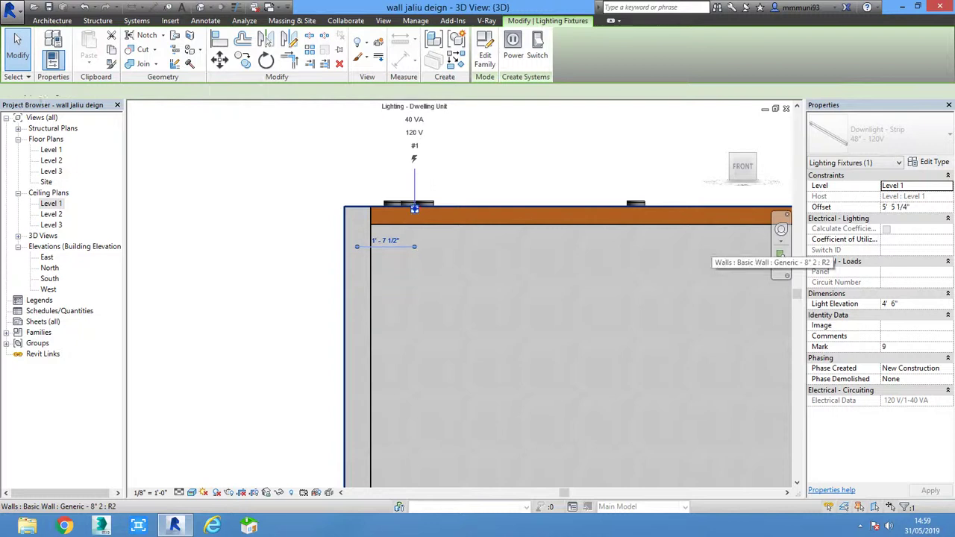
{"action": "key", "text": "Escape"}
{"action": "mouse_move", "coordinate": [705, 250]}
{"action": "middle_mouse_down", "text": "shift"}
{"action": "mouse_move", "coordinate": [556, 272]}
{"action": "mouse_move", "coordinate": [407, 276]}
{"action": "mouse_move", "coordinate": [399, 213]}
{"action": "middle_mouse_up", "text": "shift"}
Check the strip light's height in Wireframe from the Front view, then return to Realistic shading
{"action": "left_click", "coordinate": [406, 276]}
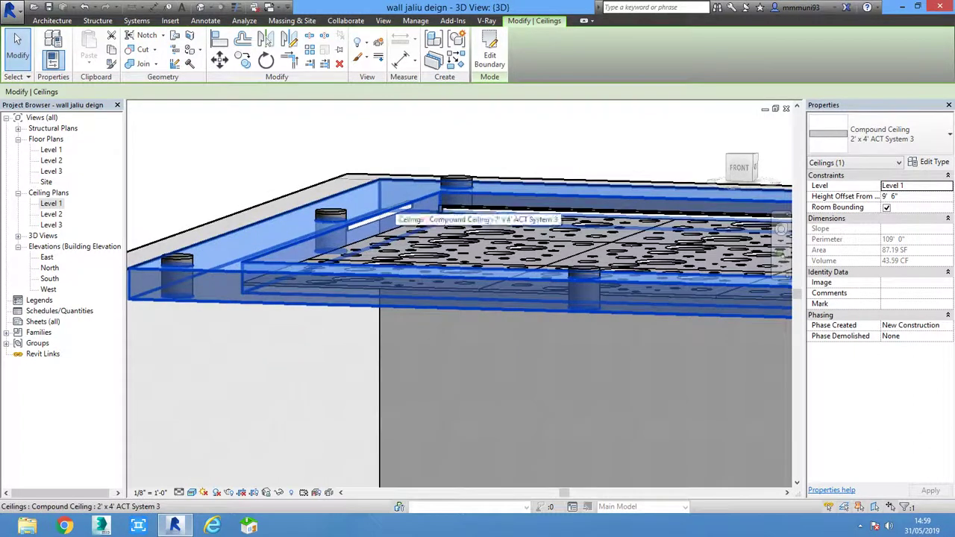
{"action": "left_click", "coordinate": [192, 492]}
{"action": "left_click", "coordinate": [216, 420]}
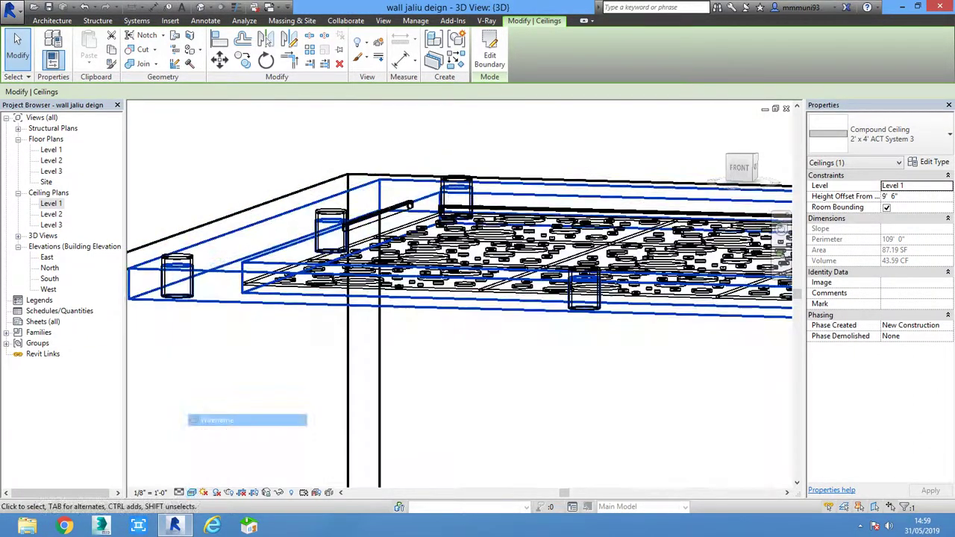
{"action": "key", "text": "Escape"}
{"action": "left_click", "coordinate": [388, 209]}
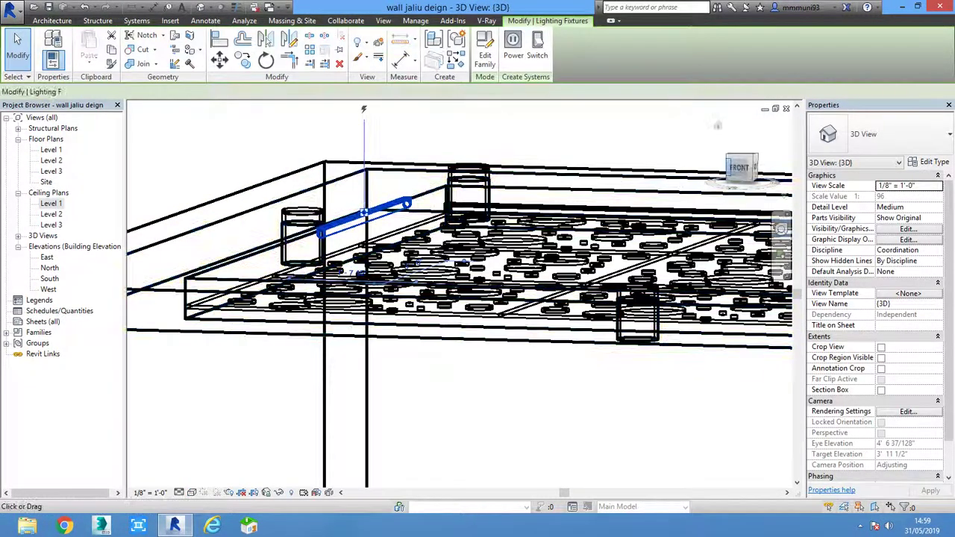
{"action": "left_click", "coordinate": [742, 167]}
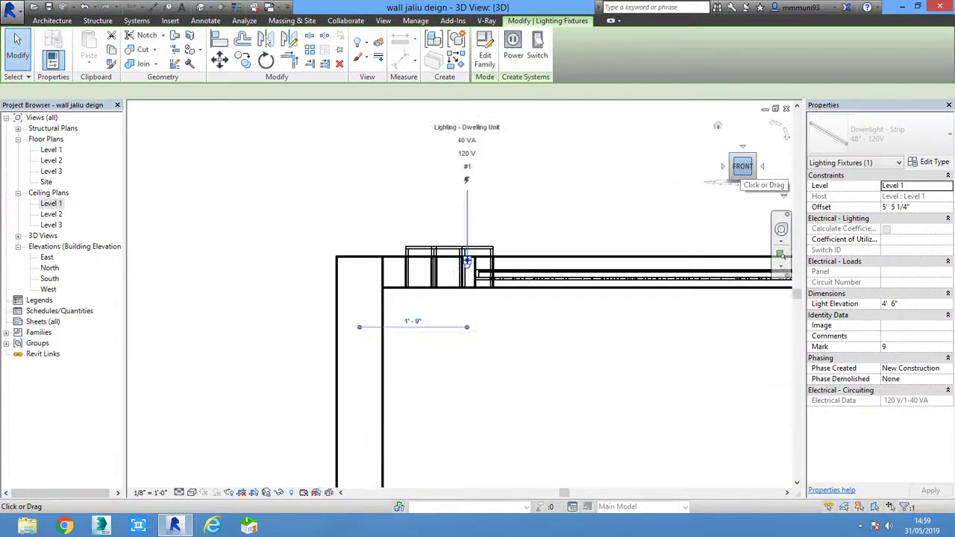
{"action": "key", "text": "Escape"}
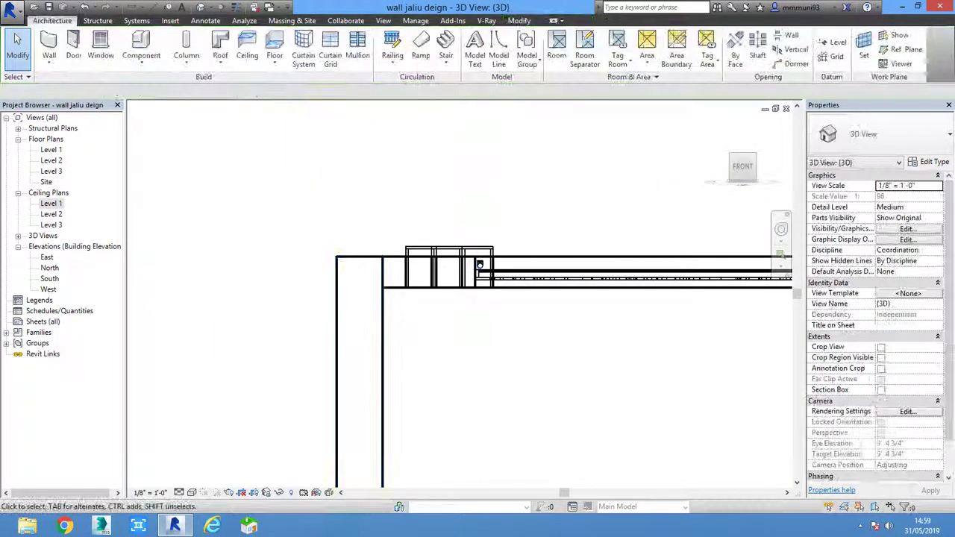
{"action": "left_click", "coordinate": [192, 493]}
{"action": "left_click", "coordinate": [223, 475]}
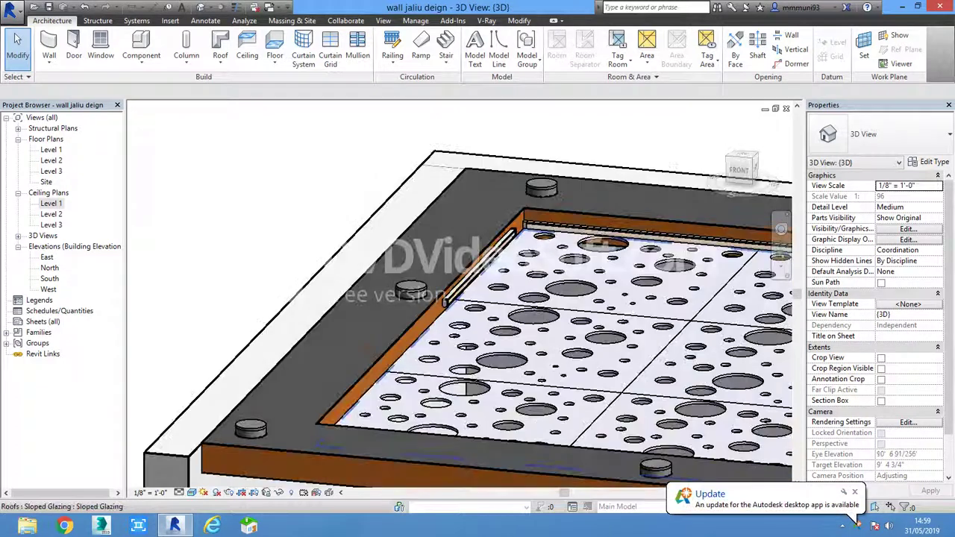
Change the selected strip light to the 48" - 120V 2 type
{"action": "left_click", "coordinate": [480, 265]}
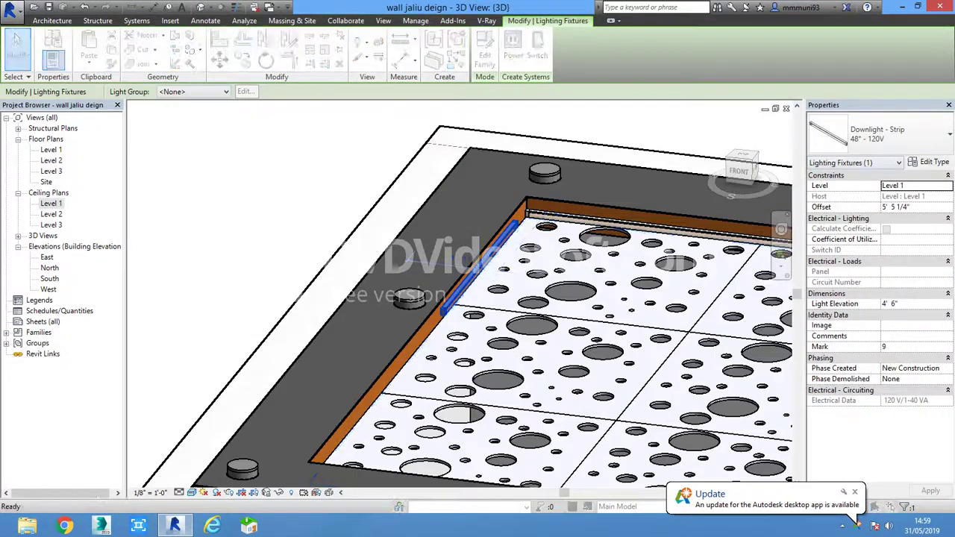
{"action": "left_click", "coordinate": [929, 162]}
{"action": "key", "text": "Escape"}
{"action": "left_click", "coordinate": [880, 135]}
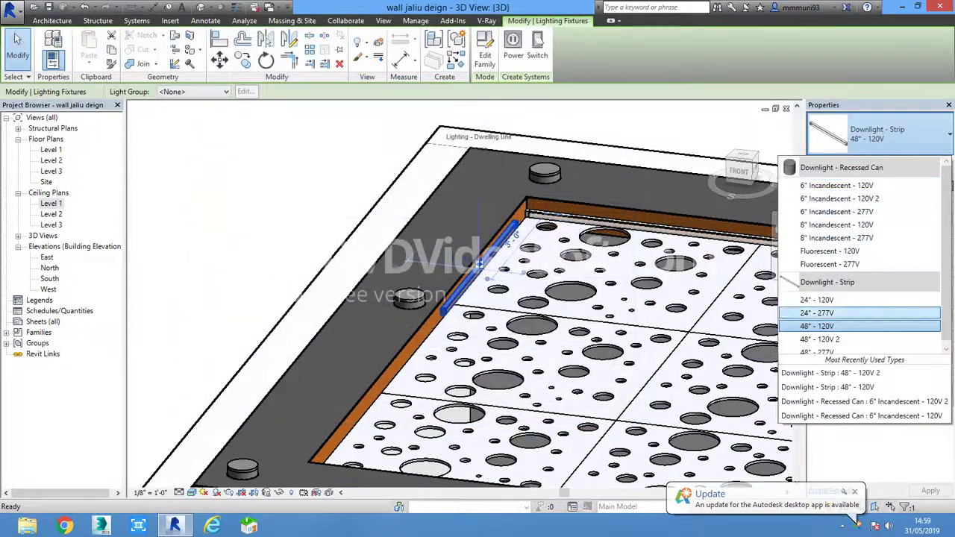
{"action": "left_click", "coordinate": [819, 339]}
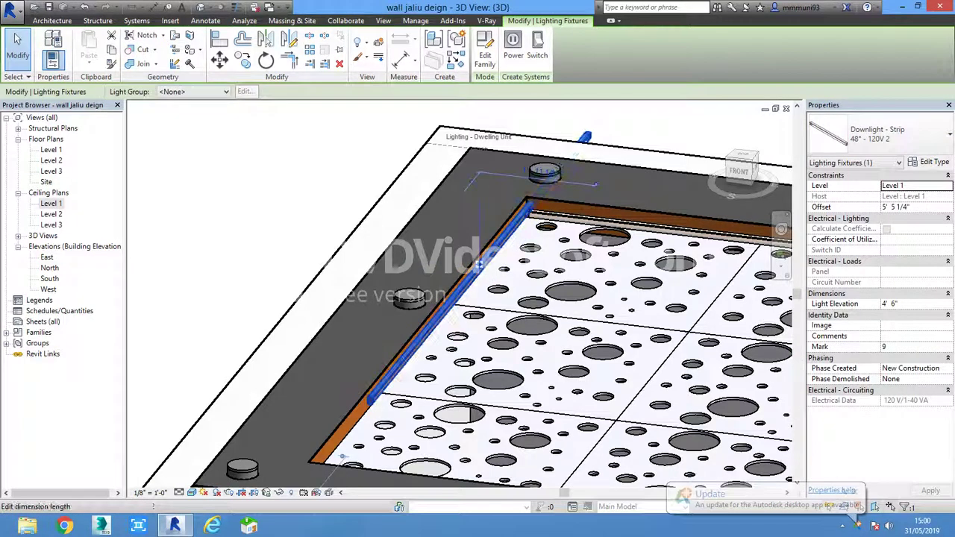
From the Top view, drag the strip light onto the ceiling's left edge
{"action": "left_click", "coordinate": [739, 158]}
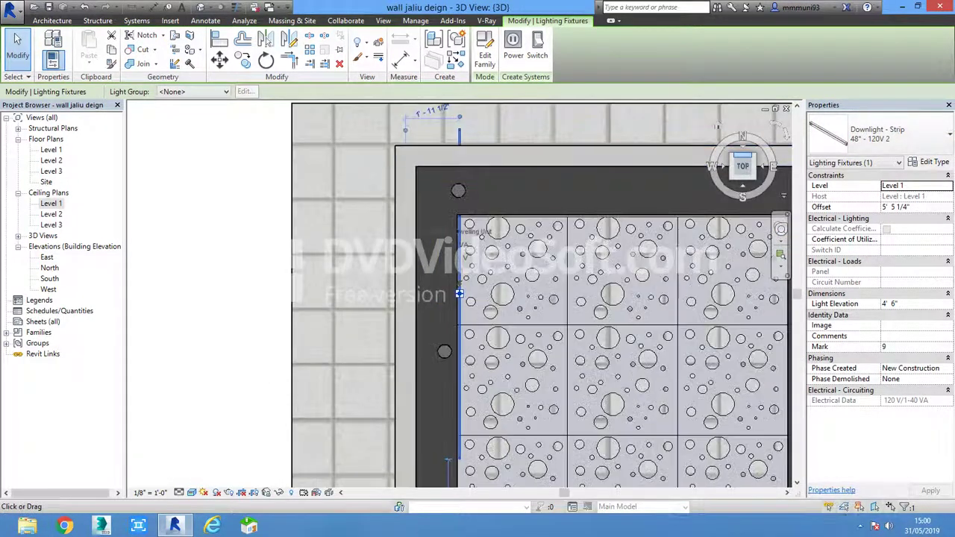
{"action": "scroll", "coordinate": [459, 310], "scroll_direction": "down", "scroll_amount": 3}
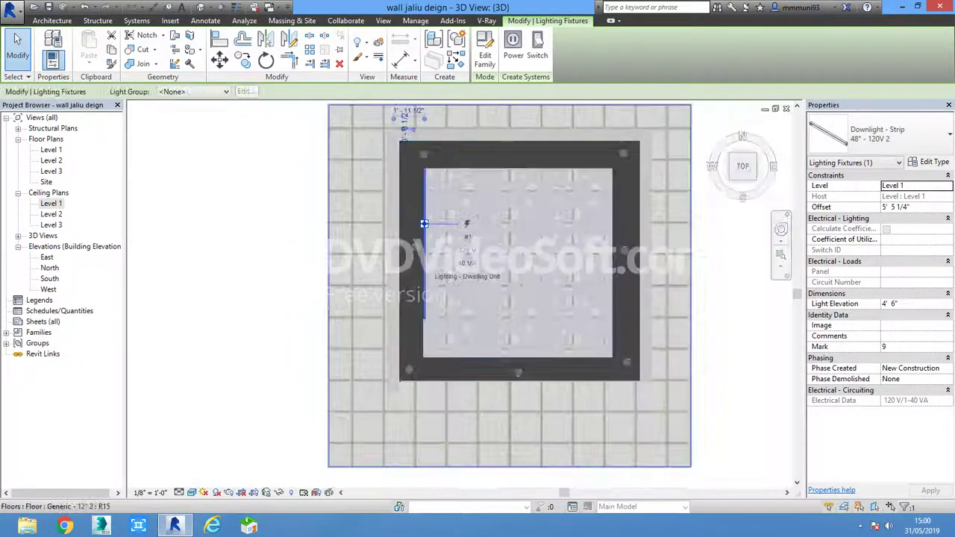
{"action": "left_click_drag", "start_coordinate": [423, 223], "coordinate": [424, 225]}
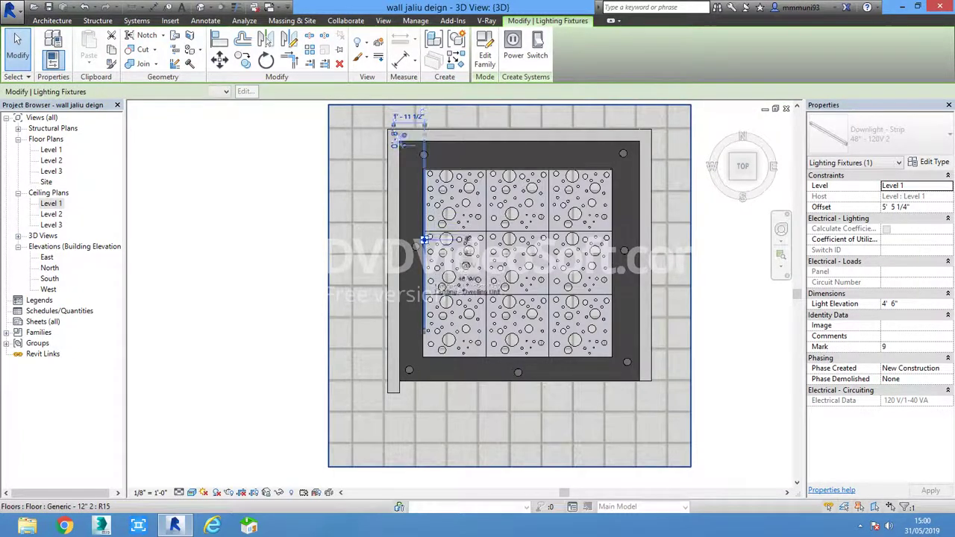
{"action": "left_click_drag", "start_coordinate": [422, 261], "coordinate": [424, 266]}
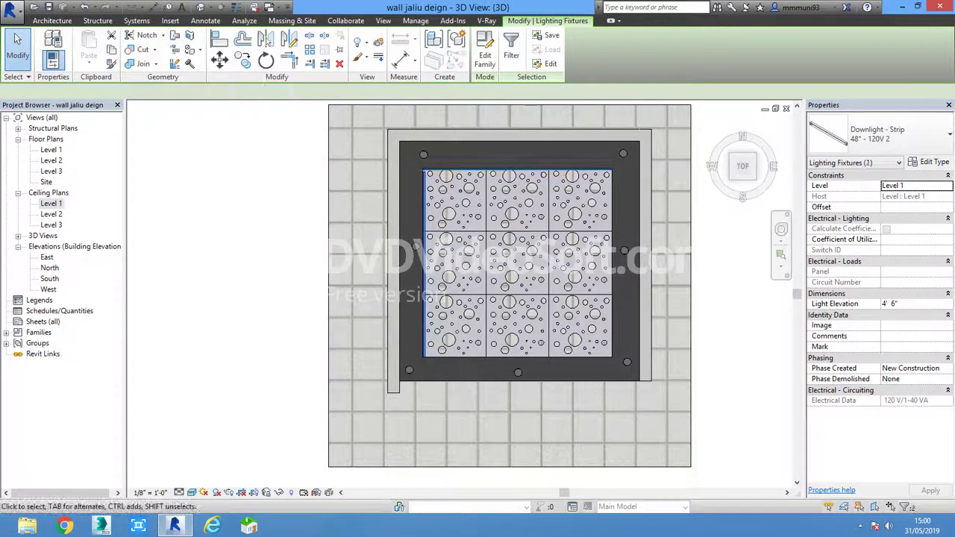
{"action": "left_click", "coordinate": [930, 162]}
Set the strip light type's initial colour to D65 Reference White (6500 K) with a blue 000-000-217 filter
{"action": "scroll", "coordinate": [412, 284], "scroll_direction": "down", "scroll_amount": 3}
{"action": "scroll", "coordinate": [412, 284], "scroll_direction": "down", "scroll_amount": 3}
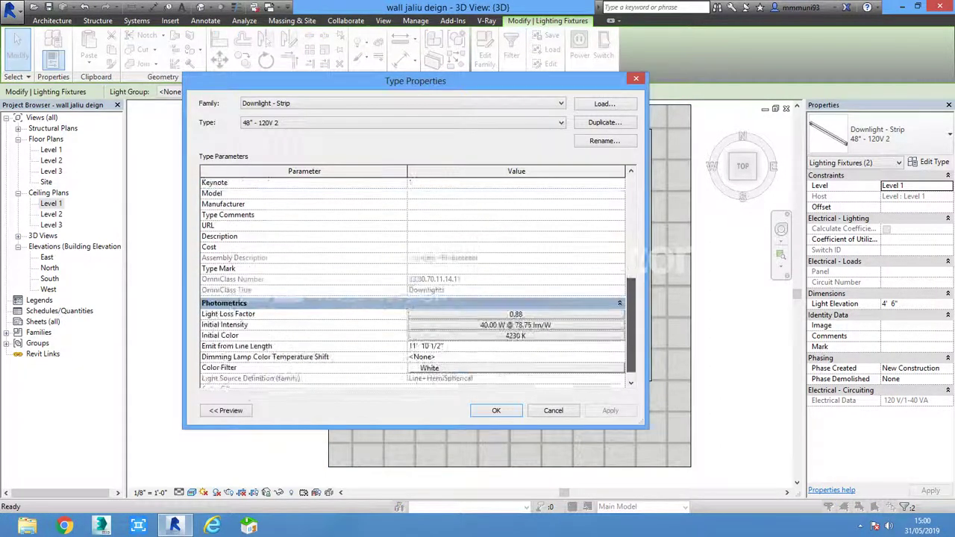
{"action": "scroll", "coordinate": [412, 284], "scroll_direction": "down", "scroll_amount": 2}
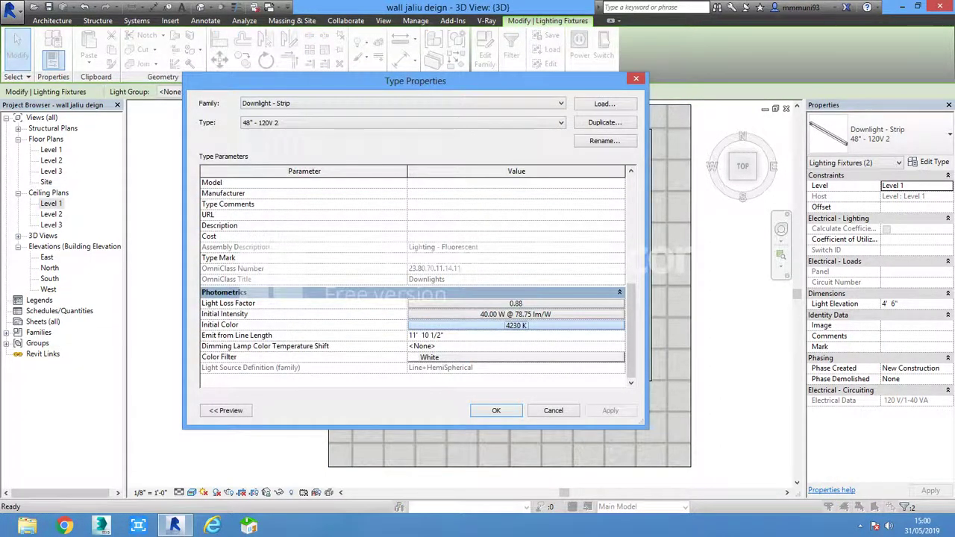
{"action": "left_click", "coordinate": [616, 325]}
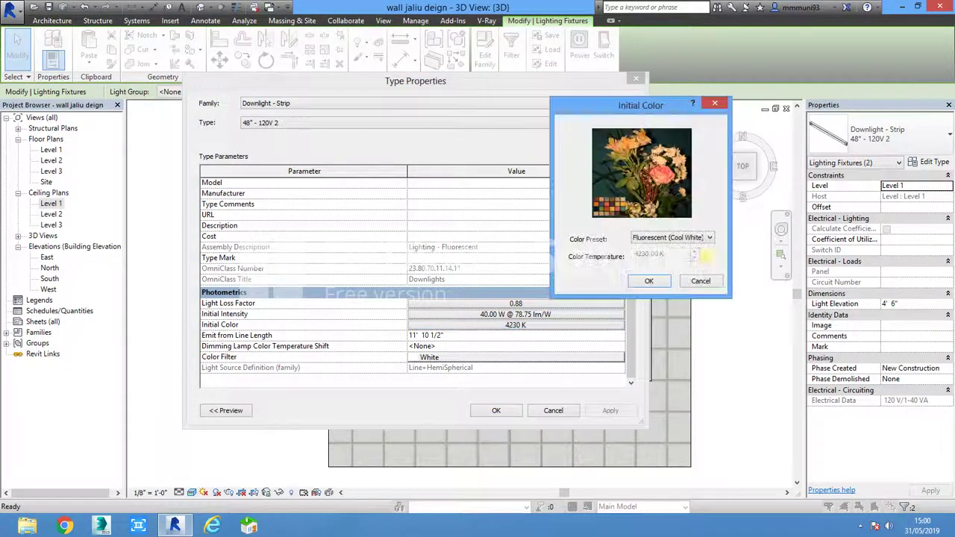
{"action": "left_click", "coordinate": [671, 237]}
{"action": "left_click", "coordinate": [664, 257]}
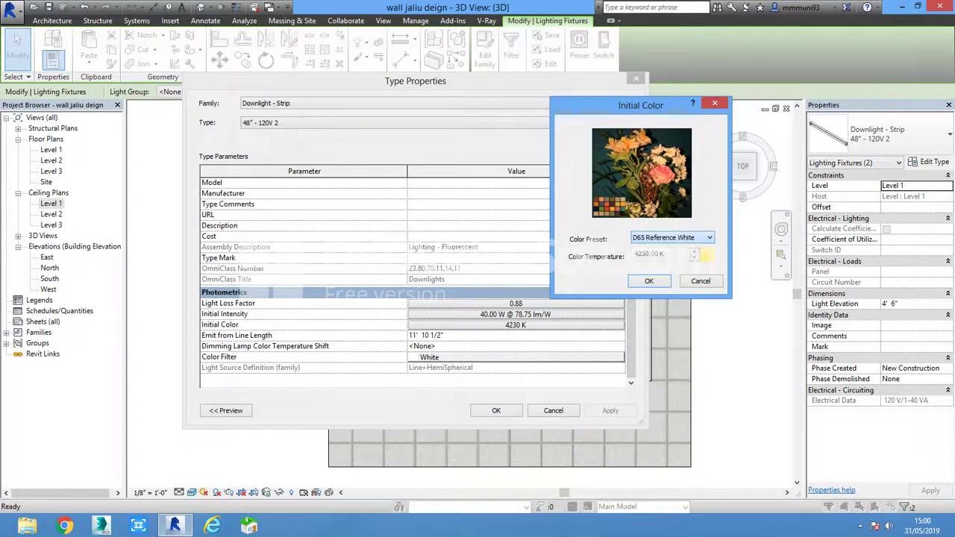
{"action": "key", "text": "Return"}
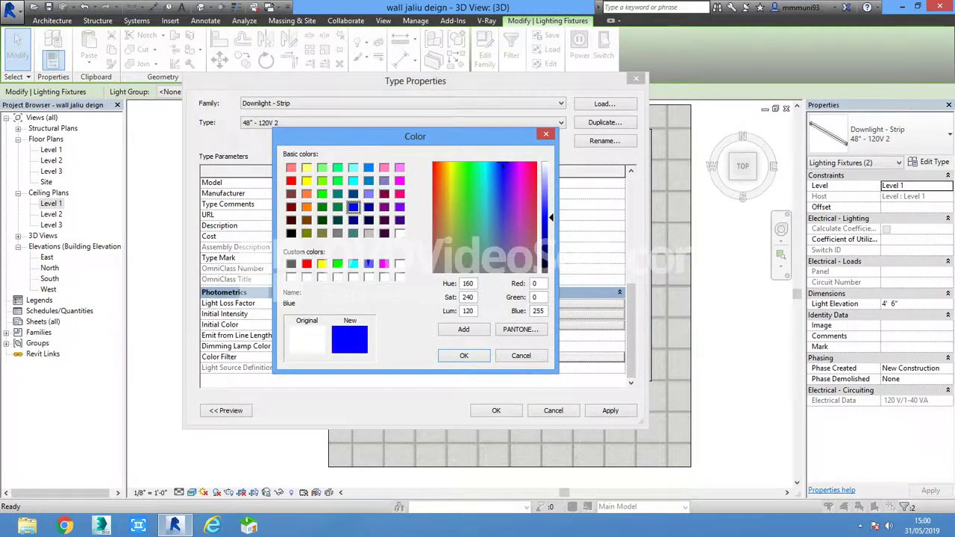
{"action": "key", "text": "Return"}
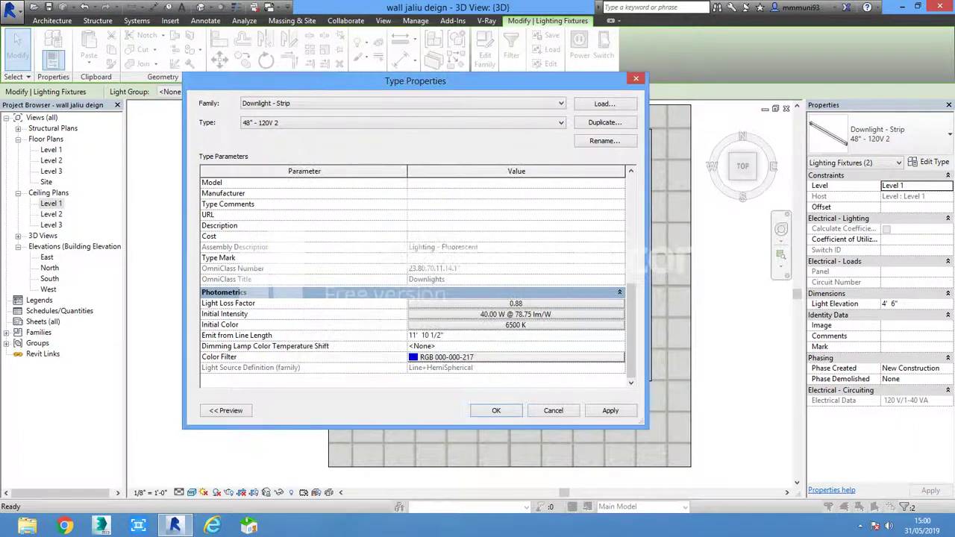
{"action": "key", "text": "Return"}
{"action": "key", "text": "Escape"}
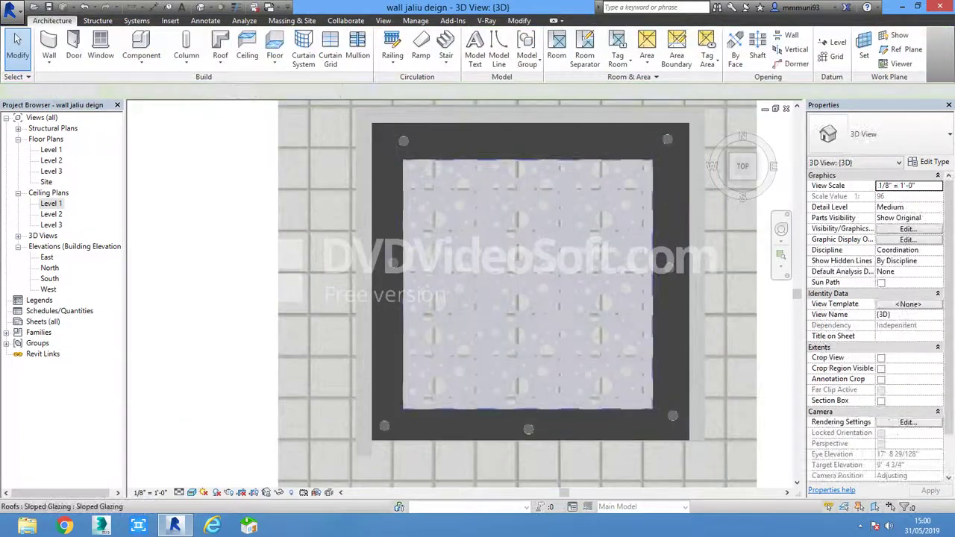
Place a copy of the left-edge strip light on the ceiling's right edge
{"action": "left_click", "coordinate": [405, 170]}
{"action": "key", "text": "Escape"}
{"action": "left_click", "coordinate": [405, 170]}
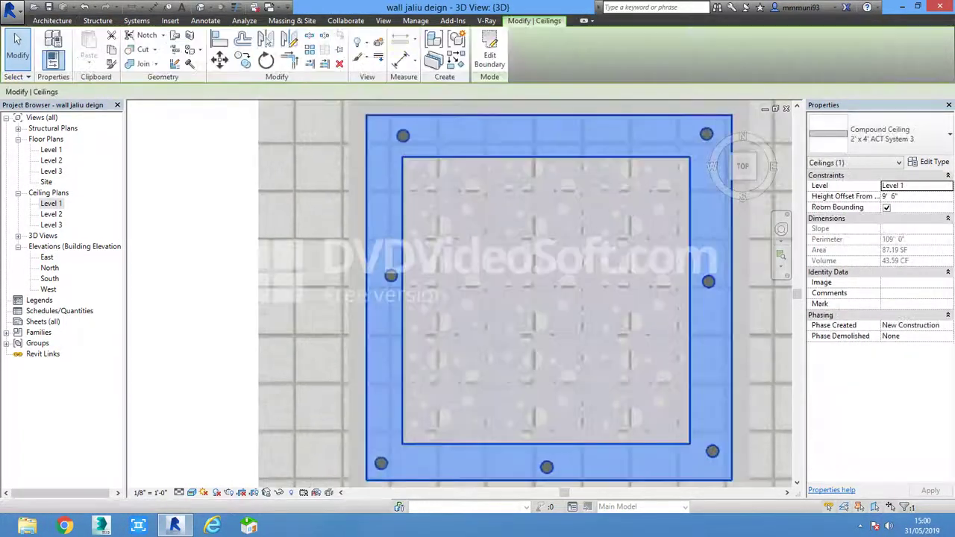
{"action": "key", "text": "Escape"}
{"action": "scroll", "coordinate": [405, 170], "scroll_direction": "up", "scroll_amount": 4}
{"action": "left_click", "coordinate": [401, 235]}
{"action": "scroll", "coordinate": [388, 236], "scroll_direction": "down", "scroll_amount": 4}
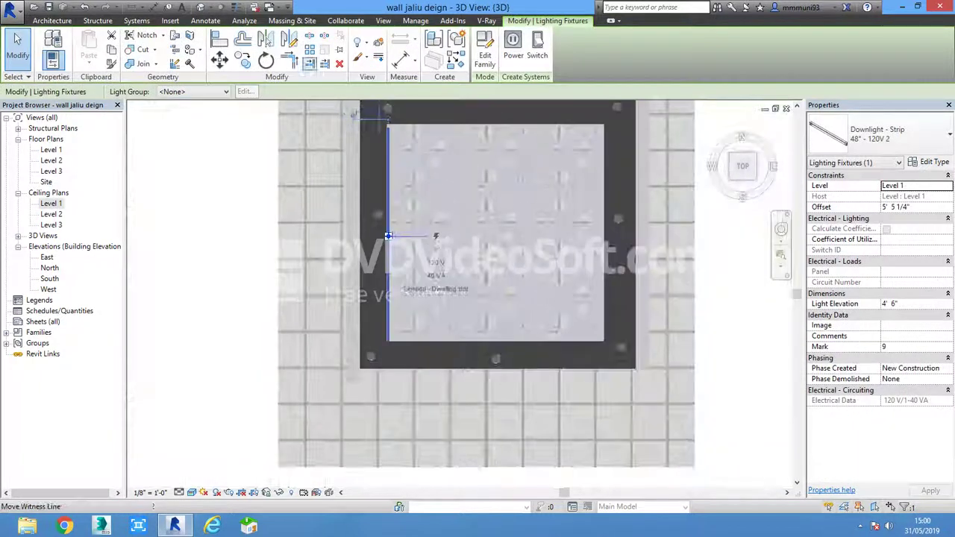
{"action": "key", "text": "m"}
{"action": "key", "text": "v"}
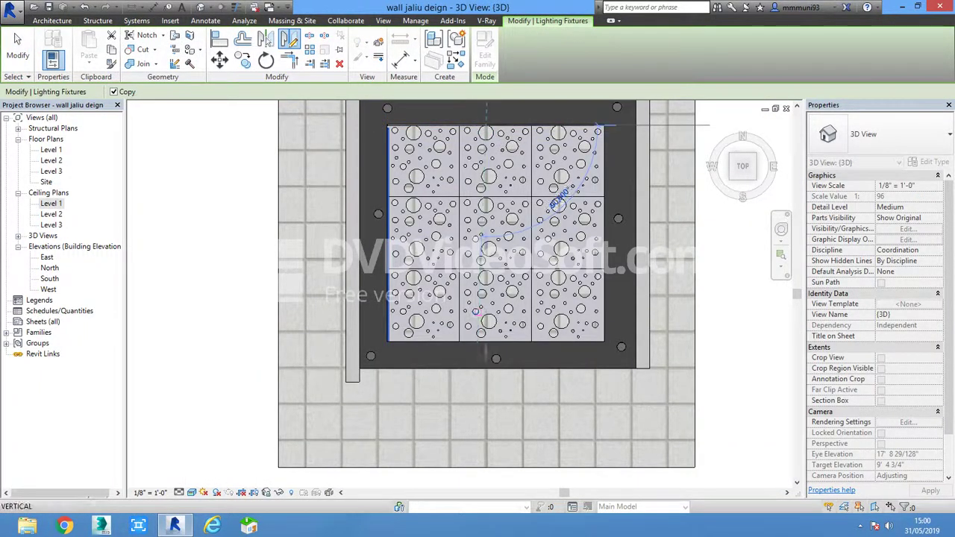
{"action": "left_click", "coordinate": [582, 237]}
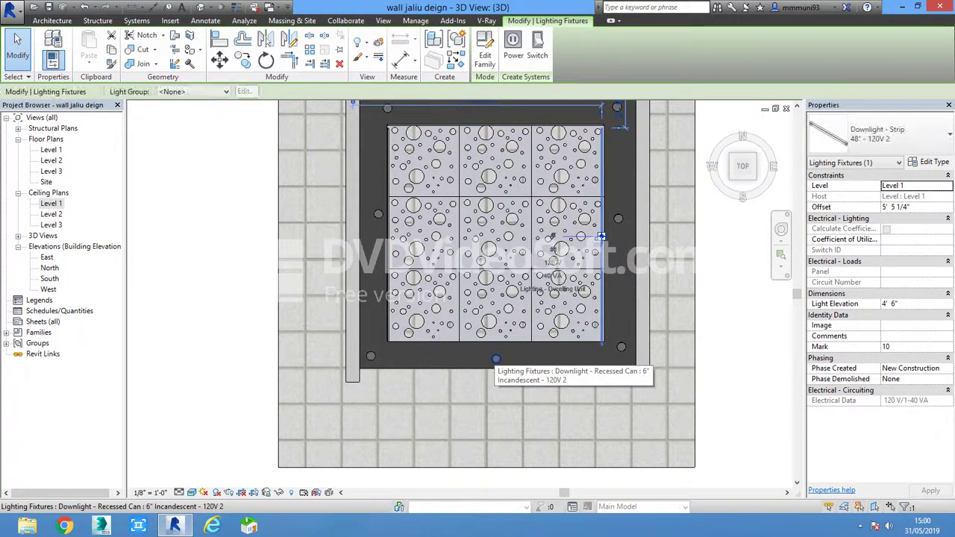
{"action": "key", "text": "Escape"}
Mirror a copy of the strip downlight across a drawn axis to the ceiling's other side
{"action": "scroll", "coordinate": [519, 120], "scroll_direction": "up", "scroll_amount": 3}
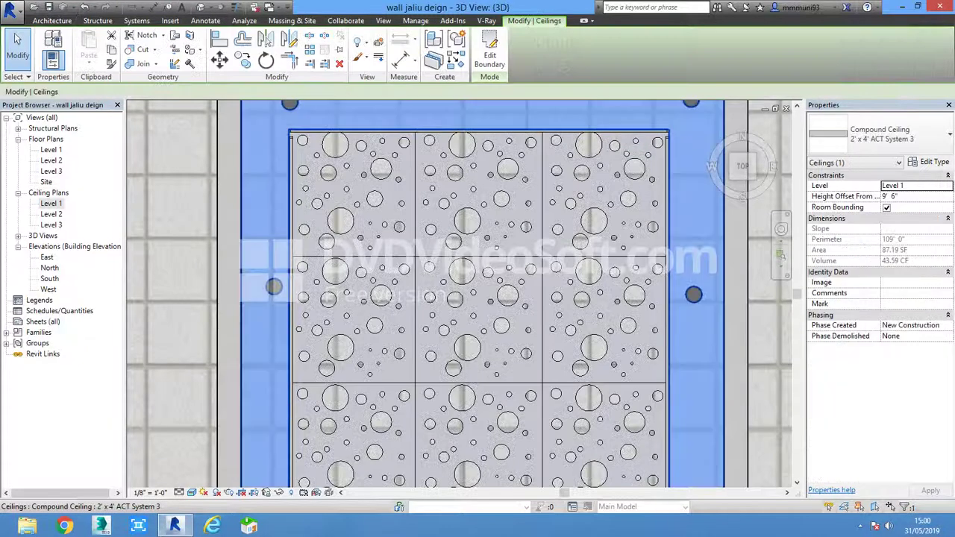
{"action": "scroll", "coordinate": [402, 136], "scroll_direction": "up", "scroll_amount": 2}
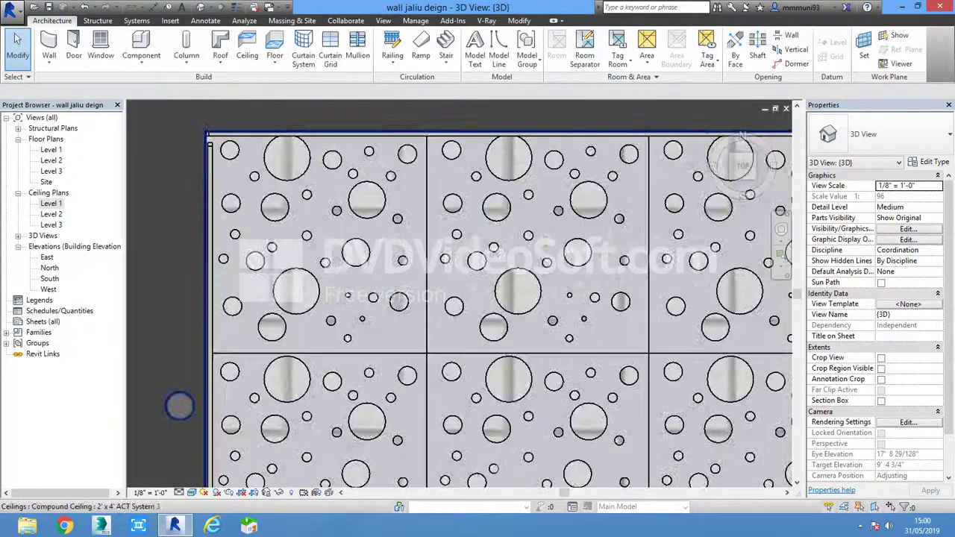
{"action": "left_click", "coordinate": [179, 406]}
{"action": "scroll", "coordinate": [388, 149], "scroll_direction": "down", "scroll_amount": 3}
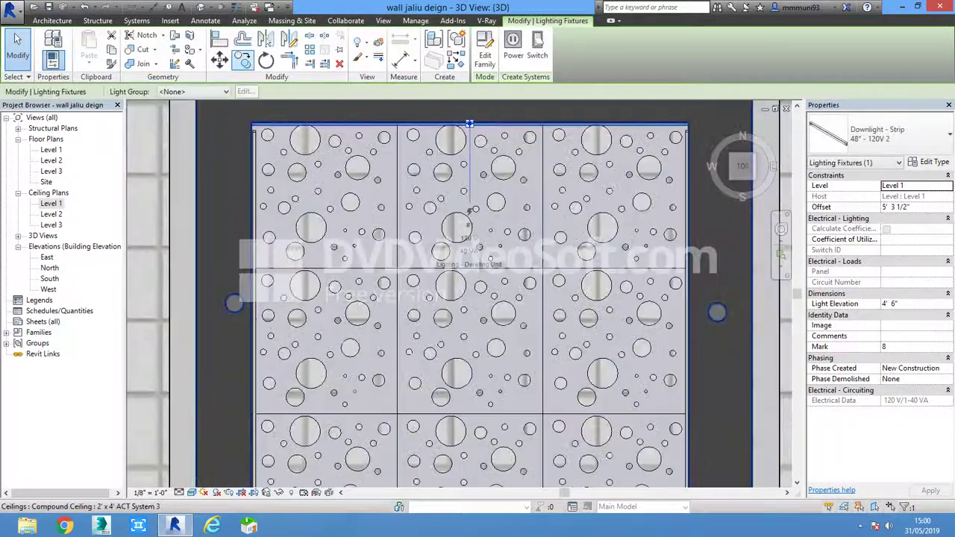
{"action": "left_click", "coordinate": [266, 40]}
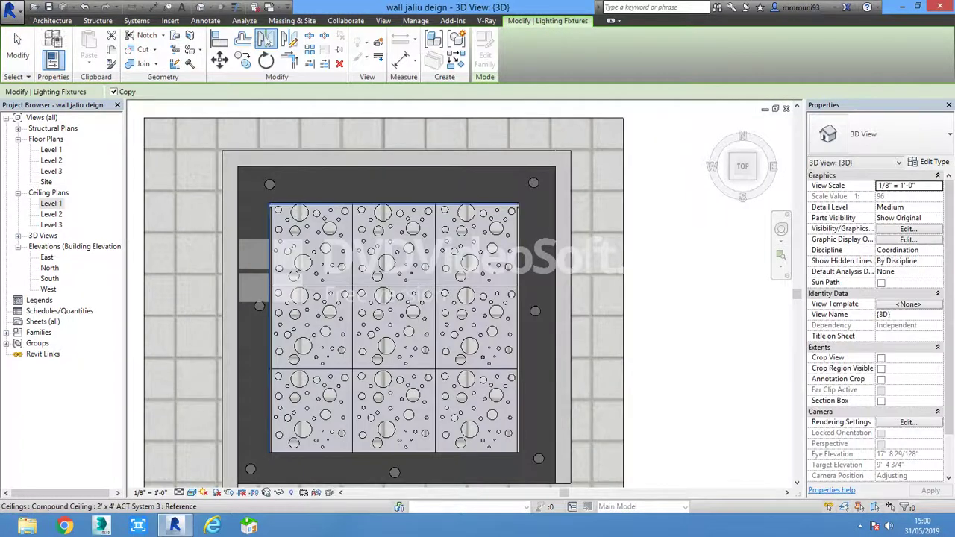
{"action": "left_click", "coordinate": [290, 40]}
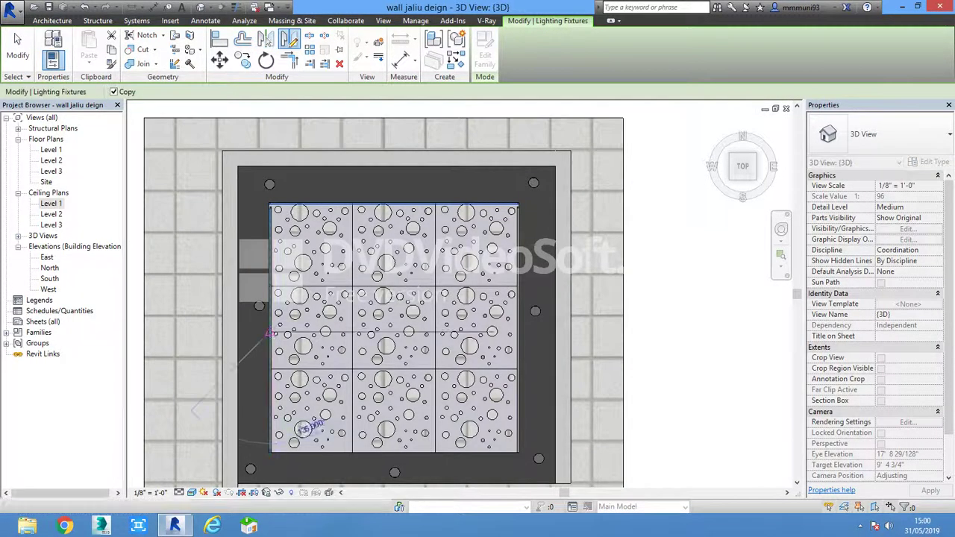
{"action": "left_click", "coordinate": [321, 332]}
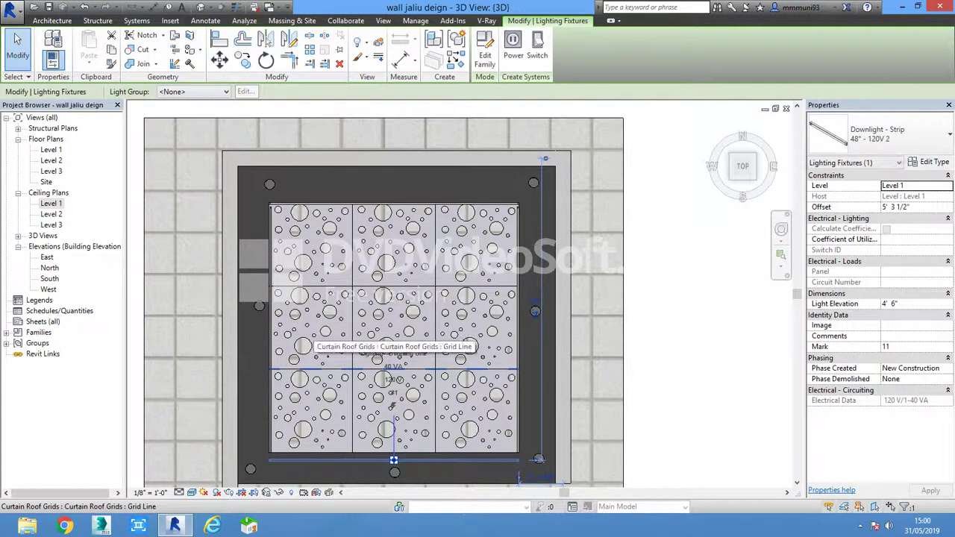
{"action": "left_click_drag", "start_coordinate": [321, 332], "coordinate": [320, 330]}
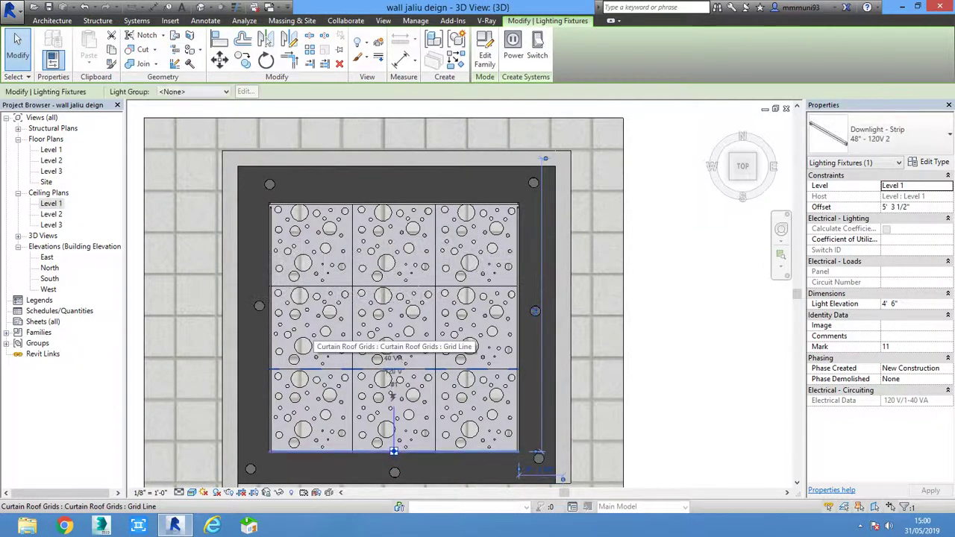
{"action": "key", "text": "Escape"}
{"action": "mouse_move", "coordinate": [393, 455]}
{"action": "middle_mouse_down", "text": "shift"}
{"action": "mouse_move", "coordinate": [394, 418]}
{"action": "mouse_move", "coordinate": [448, 403]}
{"action": "mouse_move", "coordinate": [448, 391]}
{"action": "middle_mouse_up", "text": "shift"}
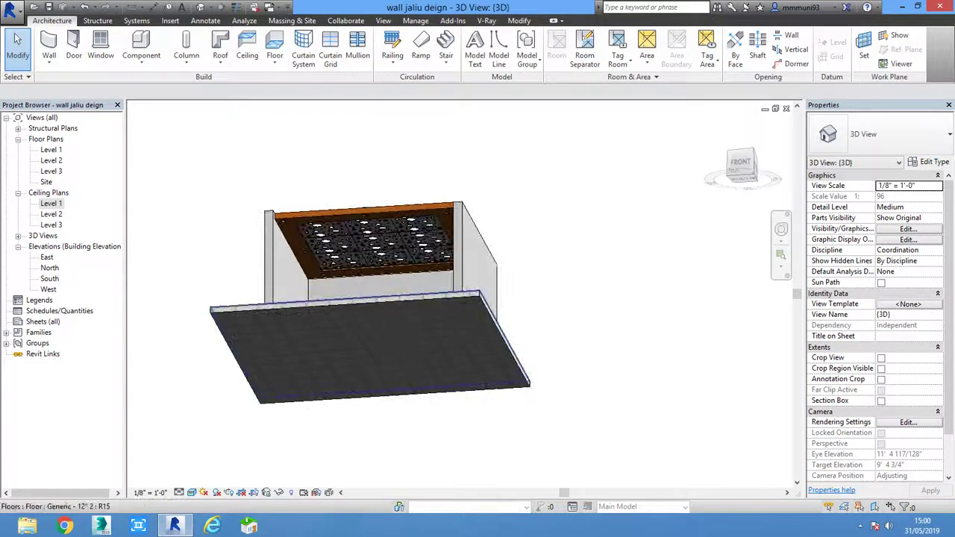
Turn on Reveal Hidden Elements and locate the hidden wall behind the downlight
{"action": "key", "text": "r"}
{"action": "key", "text": "h"}
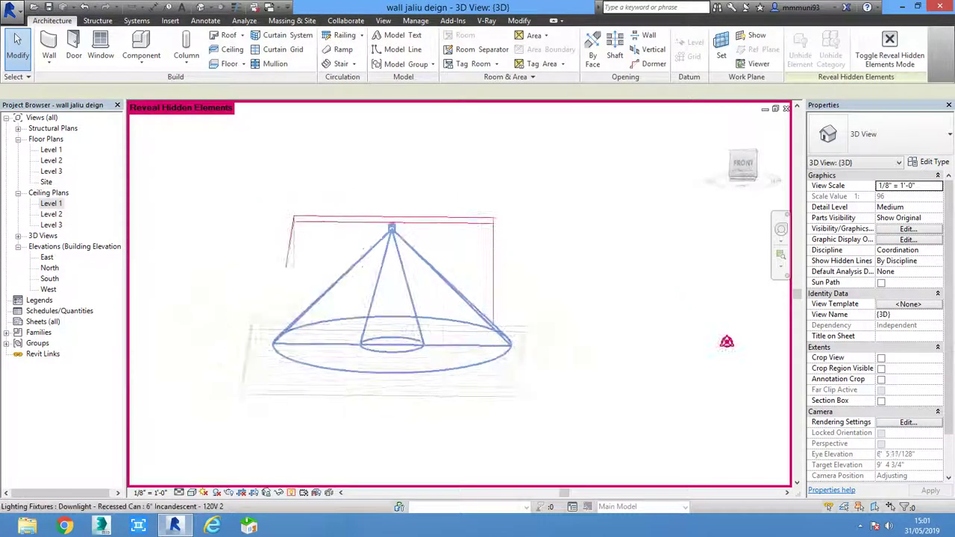
{"action": "mouse_move", "coordinate": [726, 342]}
{"action": "middle_mouse_down", "text": "shift"}
{"action": "mouse_move", "coordinate": [464, 375]}
{"action": "mouse_move", "coordinate": [342, 408]}
{"action": "mouse_move", "coordinate": [333, 446]}
{"action": "mouse_move", "coordinate": [218, 432]}
{"action": "mouse_move", "coordinate": [330, 298]}
{"action": "middle_mouse_up", "text": "shift"}
{"action": "key", "text": "Escape"}
{"action": "left_click", "coordinate": [333, 445]}
{"action": "right_click", "coordinate": [331, 298]}
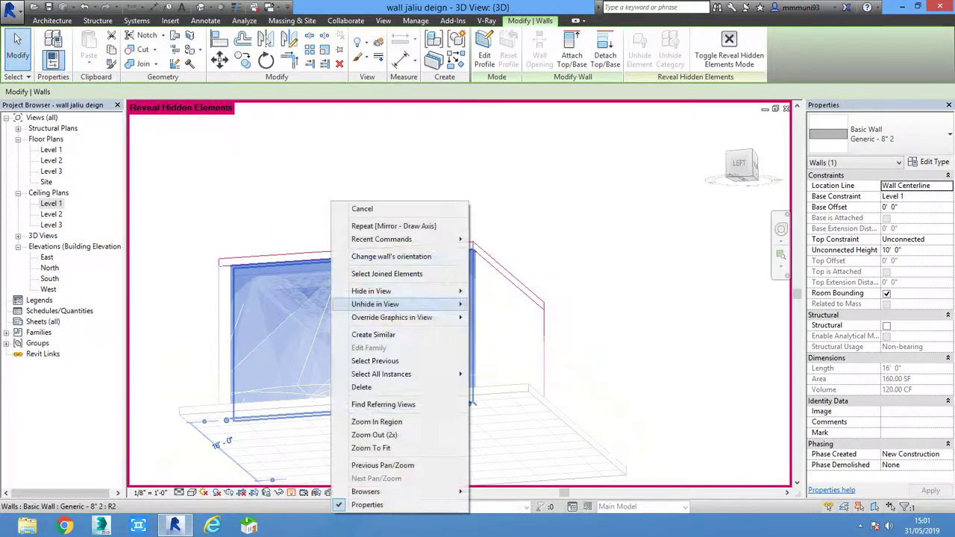
{"action": "key", "text": "Escape"}
{"action": "key", "text": "Escape"}
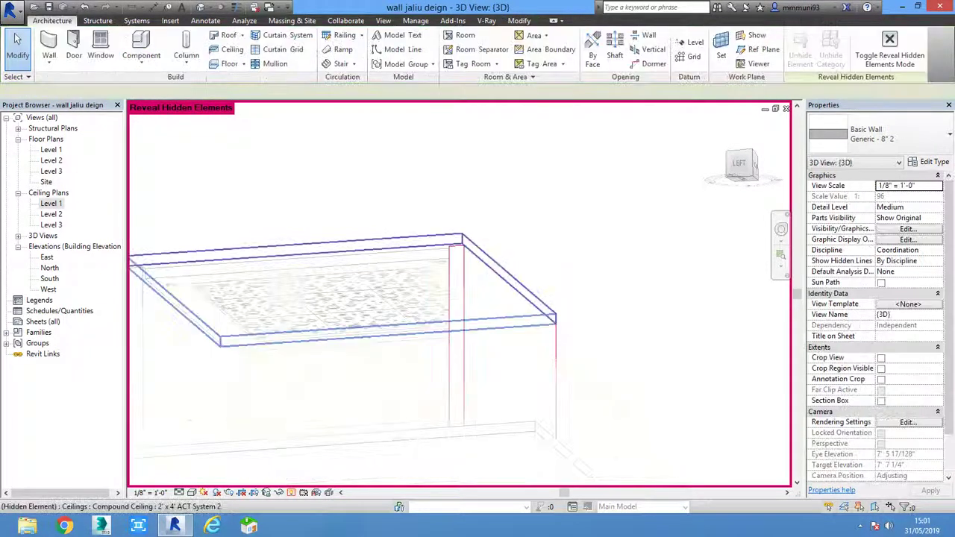
Unhide the hidden ceiling and walls in the view, then exit reveal mode
{"action": "middle_click_drag", "start_coordinate": [330, 298], "coordinate": [403, 313], "text": "shift"}
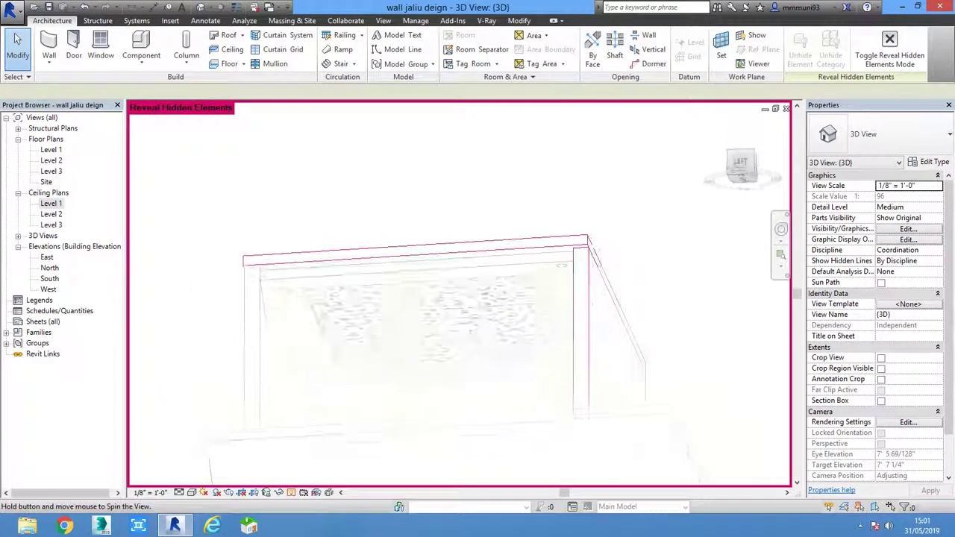
{"action": "left_click", "coordinate": [418, 299]}
{"action": "left_click", "coordinate": [620, 283]}
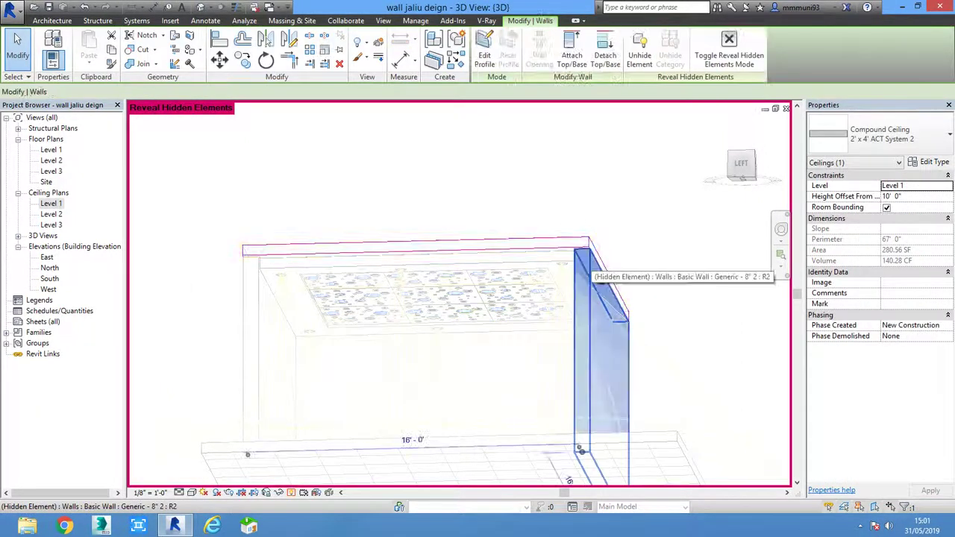
{"action": "left_click", "coordinate": [590, 240], "text": "ctrl"}
{"action": "right_click", "coordinate": [592, 237]}
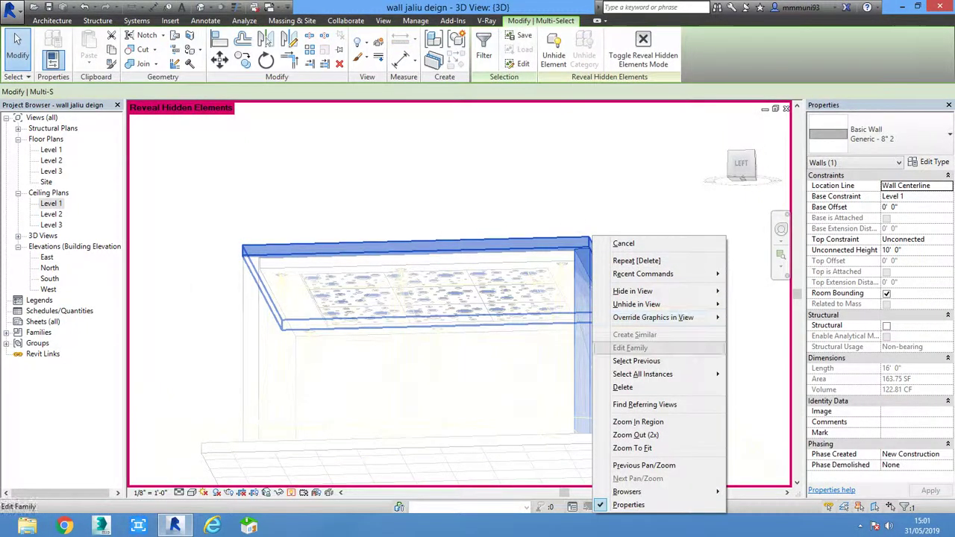
{"action": "left_click", "coordinate": [750, 303]}
{"action": "key", "text": "Escape"}
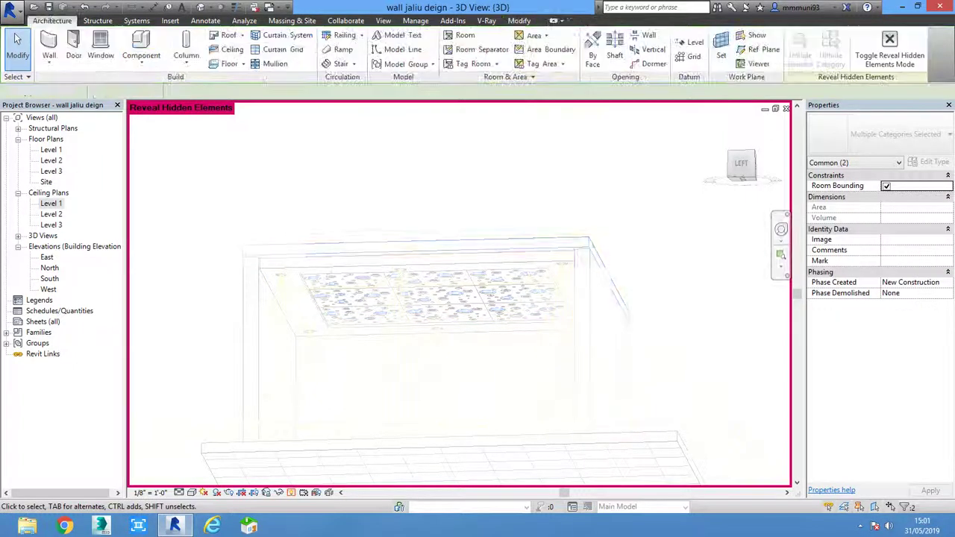
{"action": "key", "text": "r"}
{"action": "key", "text": "h"}
Orbit to face the room head-on and open the Level 1 floor plan
{"action": "left_click_drag", "start_coordinate": [741, 163], "coordinate": [746, 172]}
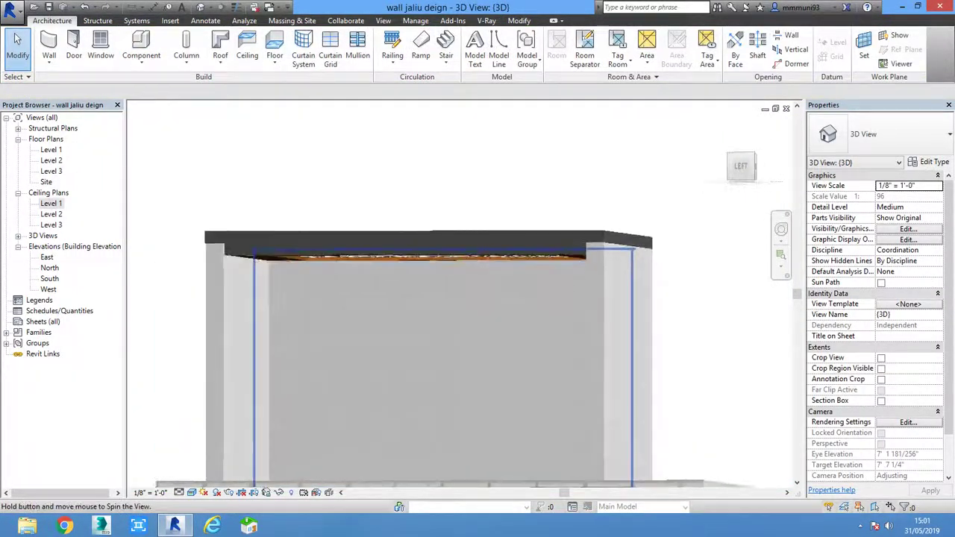
{"action": "left_click_drag", "start_coordinate": [746, 172], "coordinate": [742, 170]}
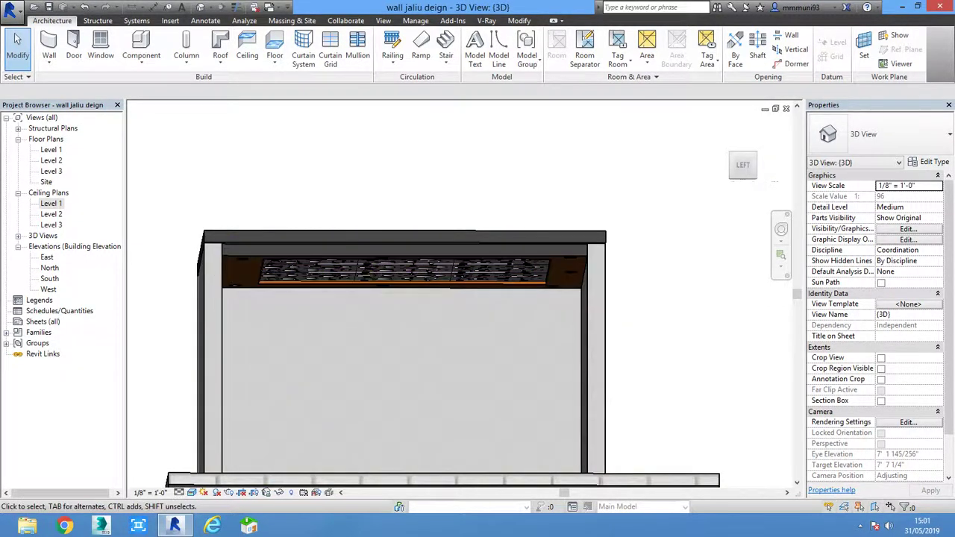
{"action": "left_click", "coordinate": [51, 214]}
{"action": "double_click", "coordinate": [51, 149]}
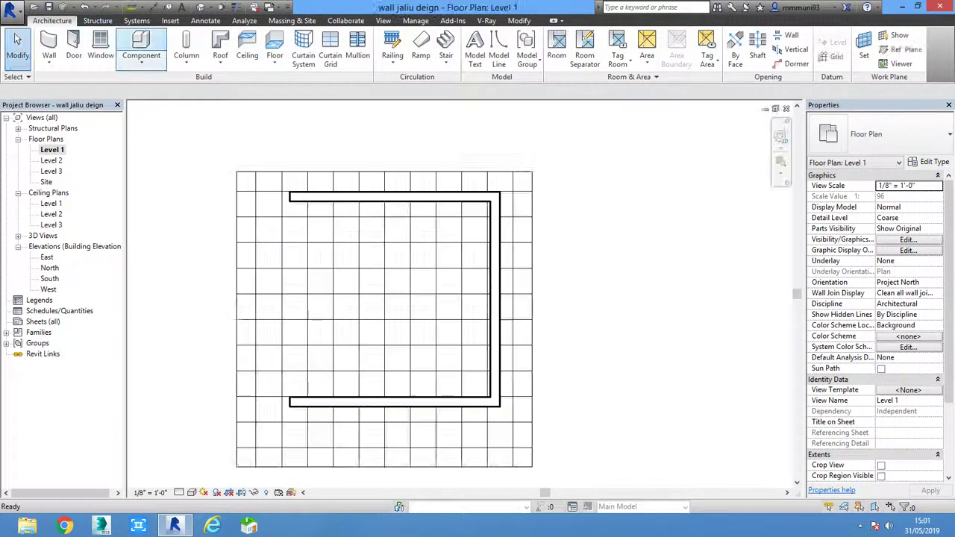
Load the Chair-Corbu family from the Furniture > Seating library folder
{"action": "left_click", "coordinate": [141, 48]}
{"action": "left_click", "coordinate": [485, 49]}
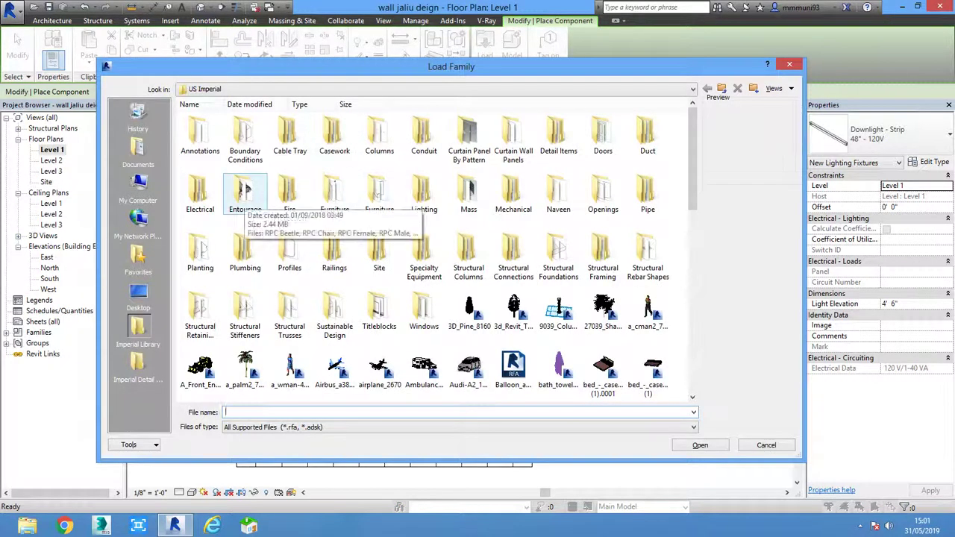
{"action": "double_click", "coordinate": [334, 192]}
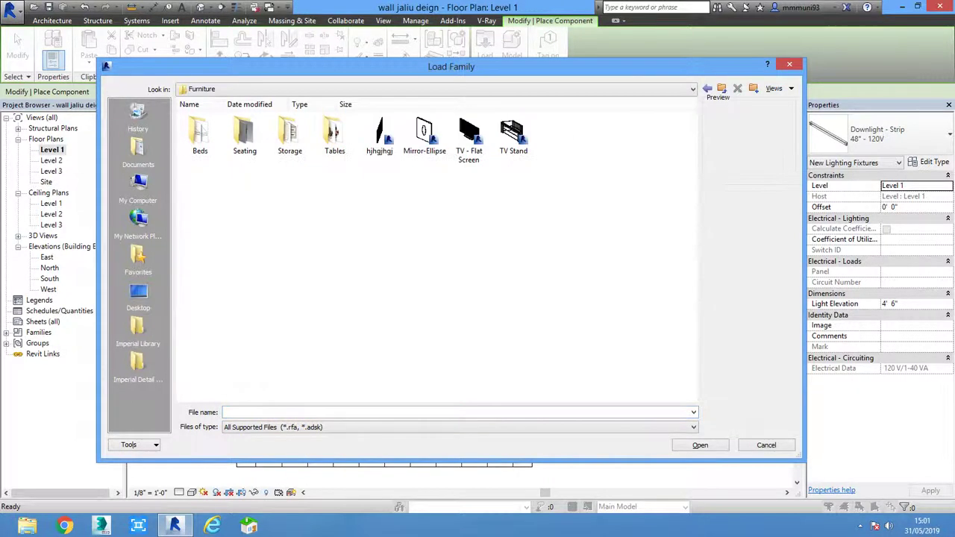
{"action": "double_click", "coordinate": [334, 136]}
{"action": "left_click", "coordinate": [289, 195]}
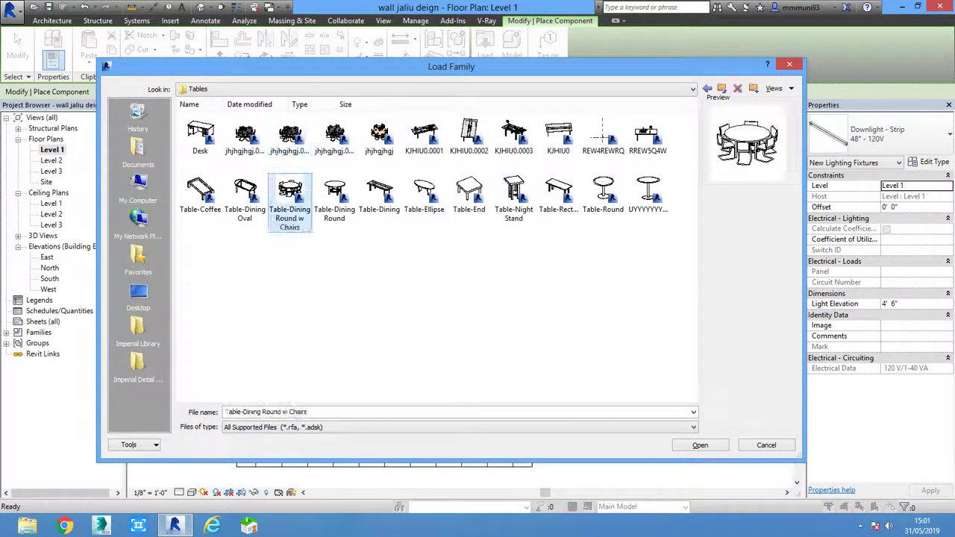
{"action": "key", "text": "BackSpace"}
{"action": "double_click", "coordinate": [244, 134]}
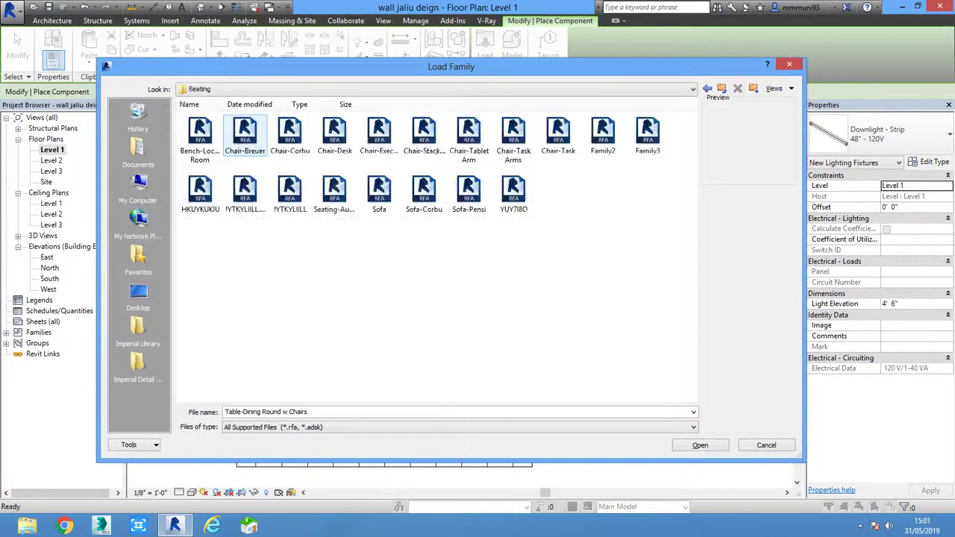
{"action": "double_click", "coordinate": [288, 134]}
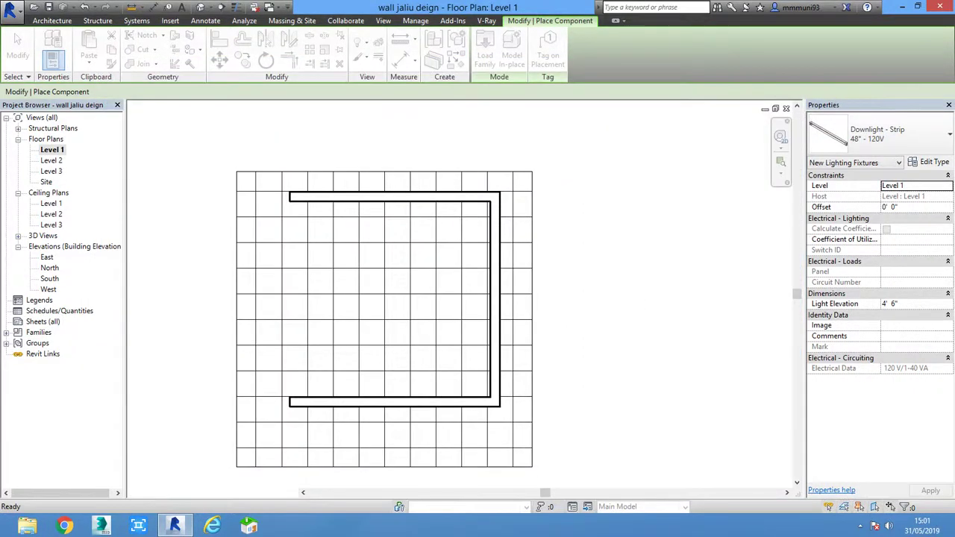
Place Chair-Corbu chairs: one against the upper wall, two near the bottom wall
{"action": "scroll", "coordinate": [389, 207], "scroll_direction": "up", "scroll_amount": 5}
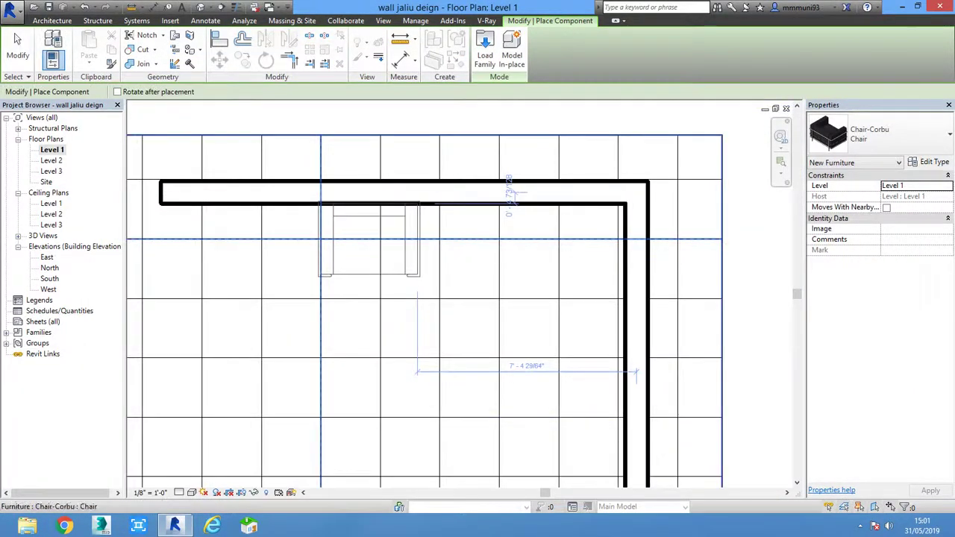
{"action": "left_click", "coordinate": [369, 239]}
{"action": "scroll", "coordinate": [373, 349], "scroll_direction": "down", "scroll_amount": 2}
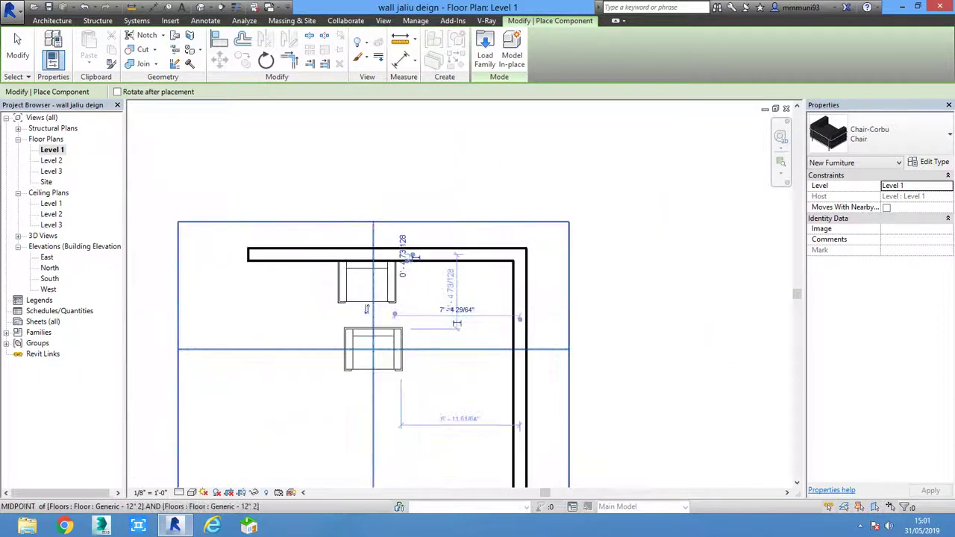
{"action": "scroll", "coordinate": [369, 339], "scroll_direction": "up", "scroll_amount": 2}
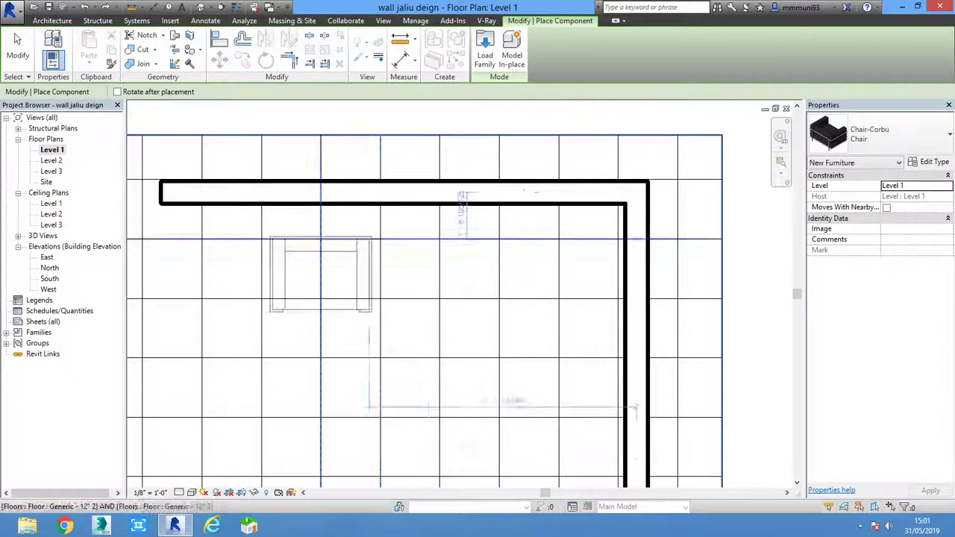
{"action": "scroll", "coordinate": [321, 274], "scroll_direction": "down", "scroll_amount": 2}
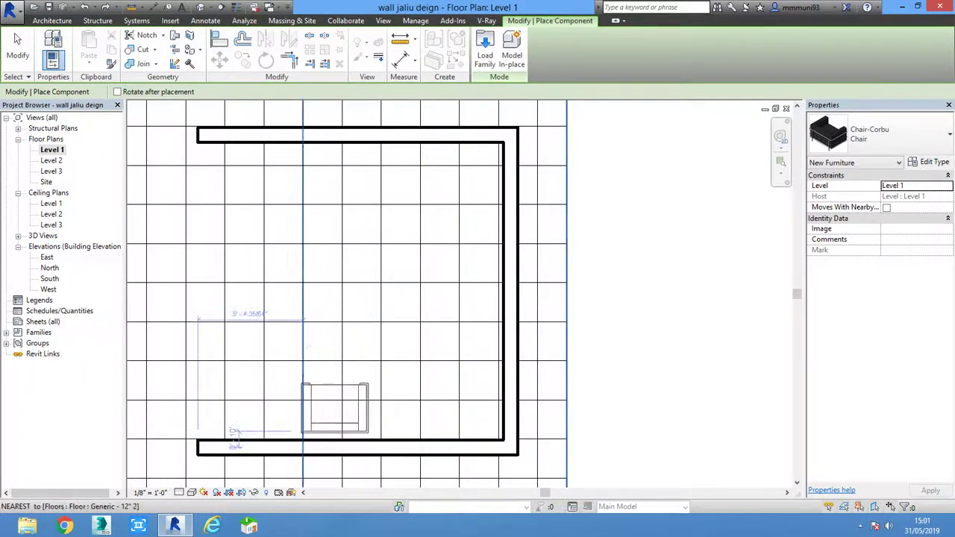
{"action": "left_click", "coordinate": [311, 384]}
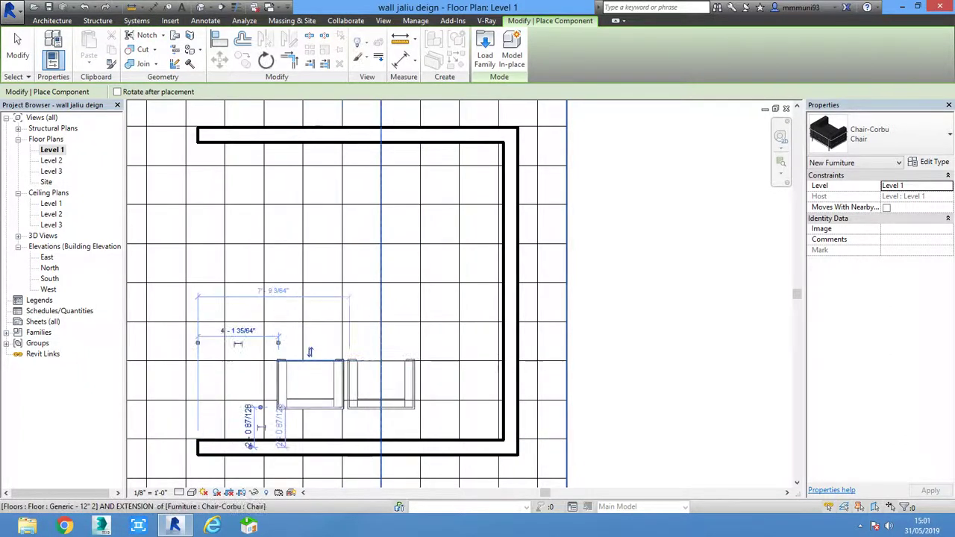
{"action": "left_click", "coordinate": [376, 385]}
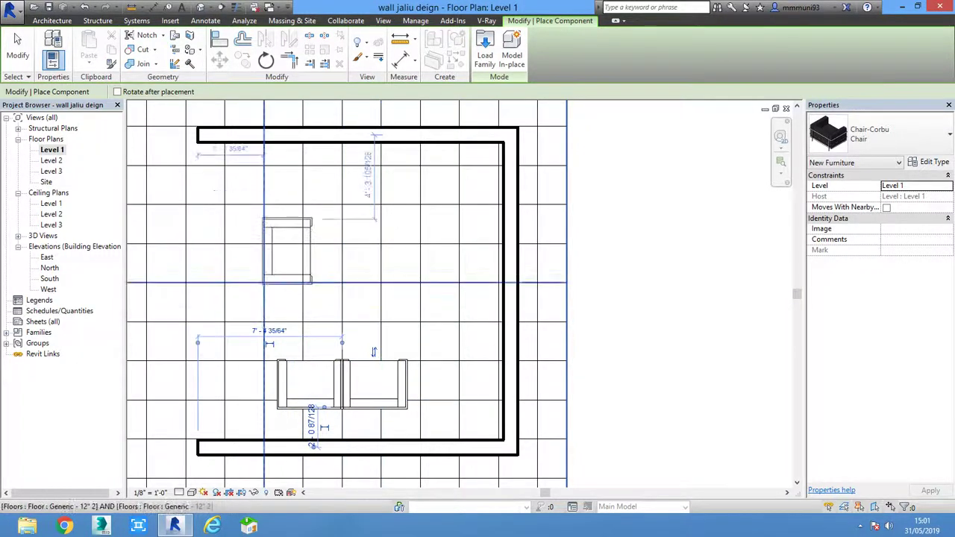
{"action": "key", "text": "Escape"}
{"action": "key", "text": "Escape"}
Inspect the chair in the default 3D view, delete it, and return to Level 1
{"action": "left_click", "coordinate": [200, 6]}
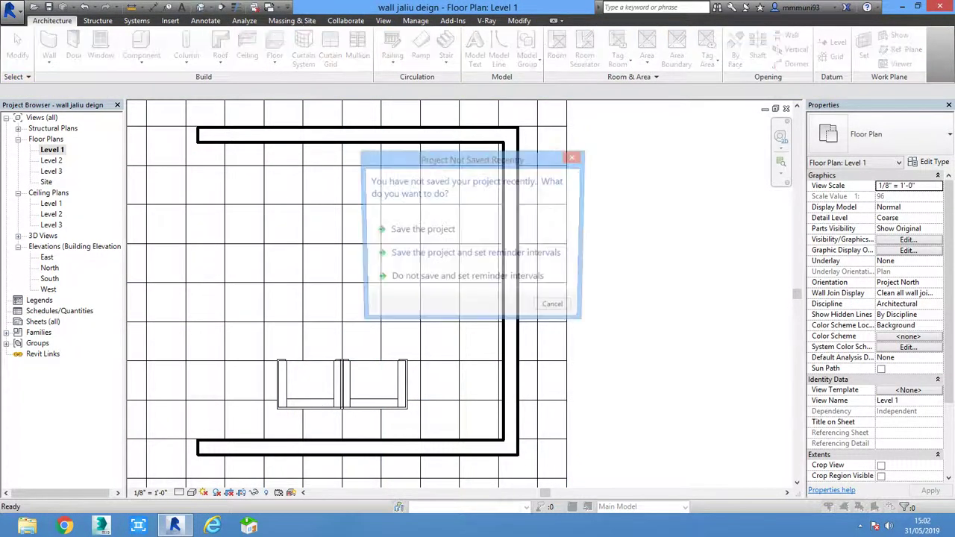
{"action": "left_click", "coordinate": [458, 277]}
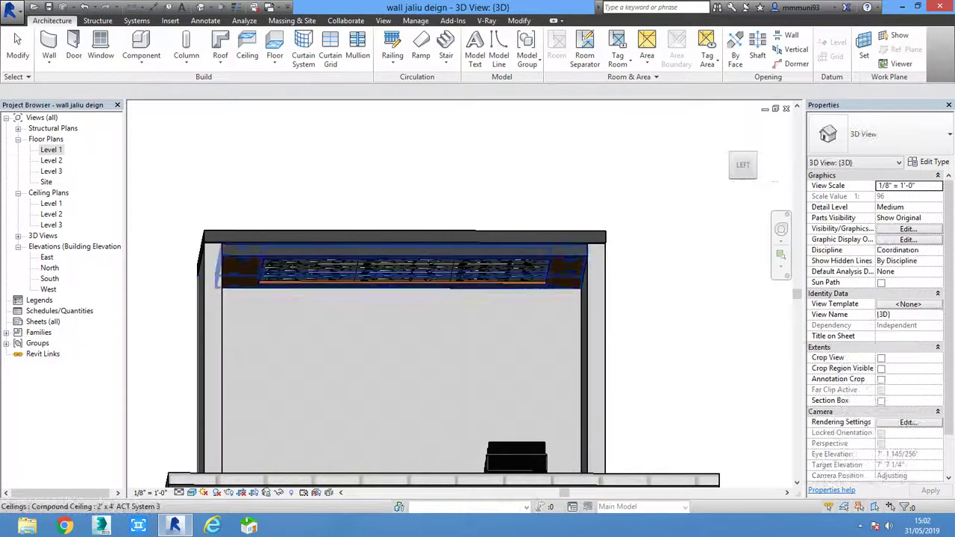
{"action": "middle_click_drag", "start_coordinate": [458, 277], "coordinate": [517, 365], "text": "shift"}
{"action": "scroll", "coordinate": [517, 366], "scroll_direction": "up", "scroll_amount": 2}
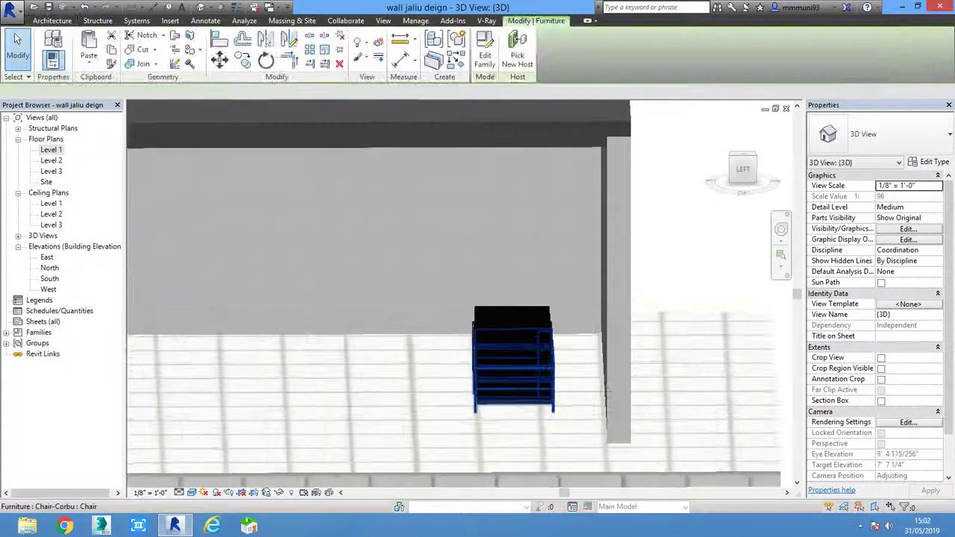
{"action": "left_click", "coordinate": [522, 351]}
{"action": "key", "text": "Delete"}
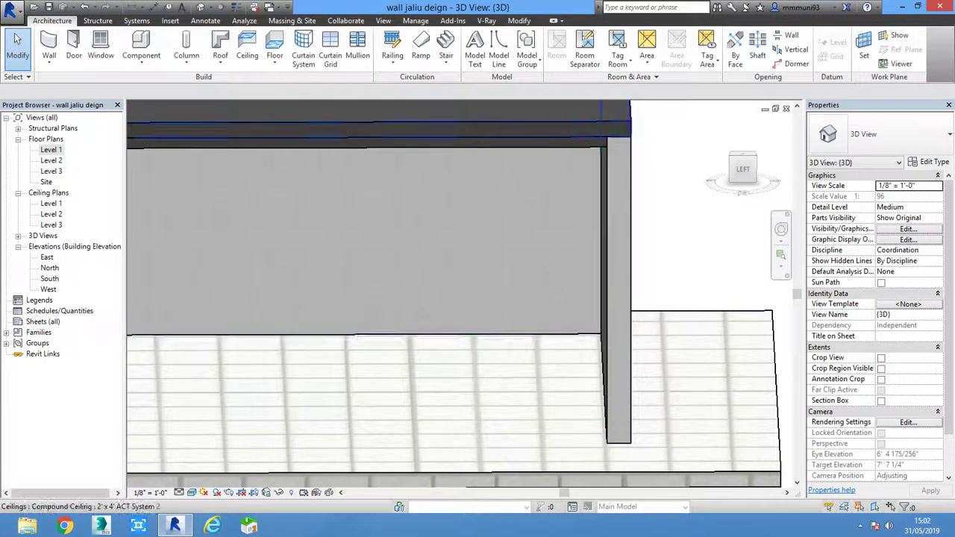
{"action": "double_click", "coordinate": [51, 149]}
Place a perspective camera with its eye left of the room and target past the far wall
{"action": "left_click", "coordinate": [210, 8]}
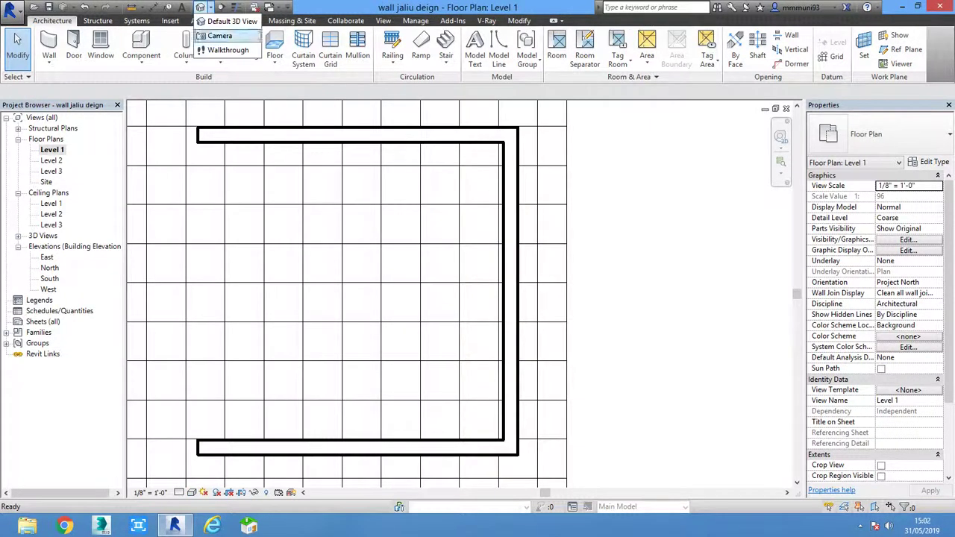
{"action": "left_click", "coordinate": [215, 36]}
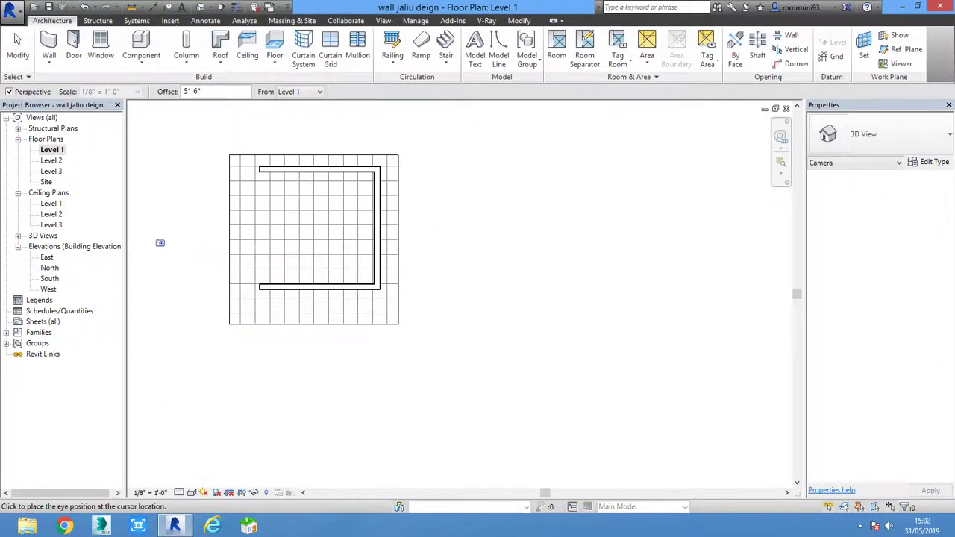
{"action": "middle_click_drag", "start_coordinate": [159, 241], "coordinate": [262, 258]}
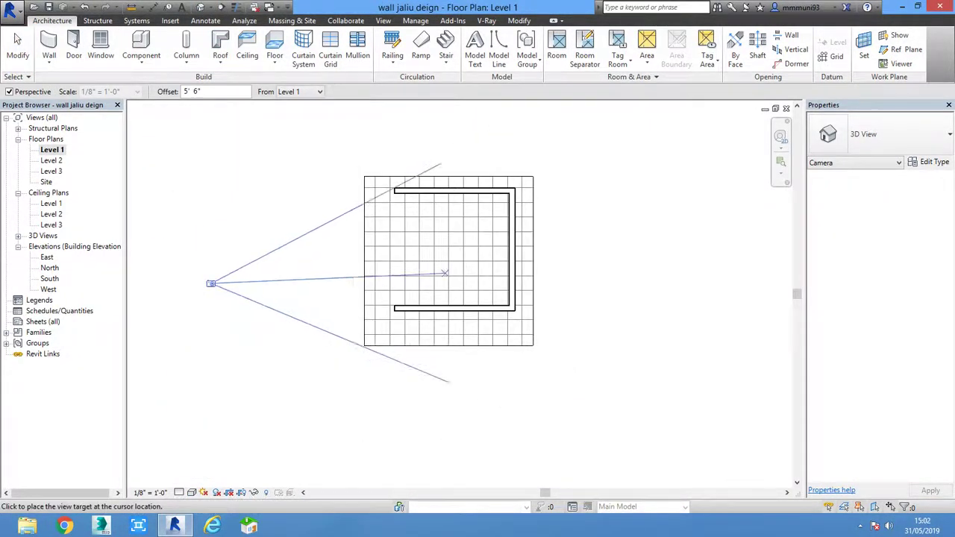
{"action": "left_click", "coordinate": [576, 280]}
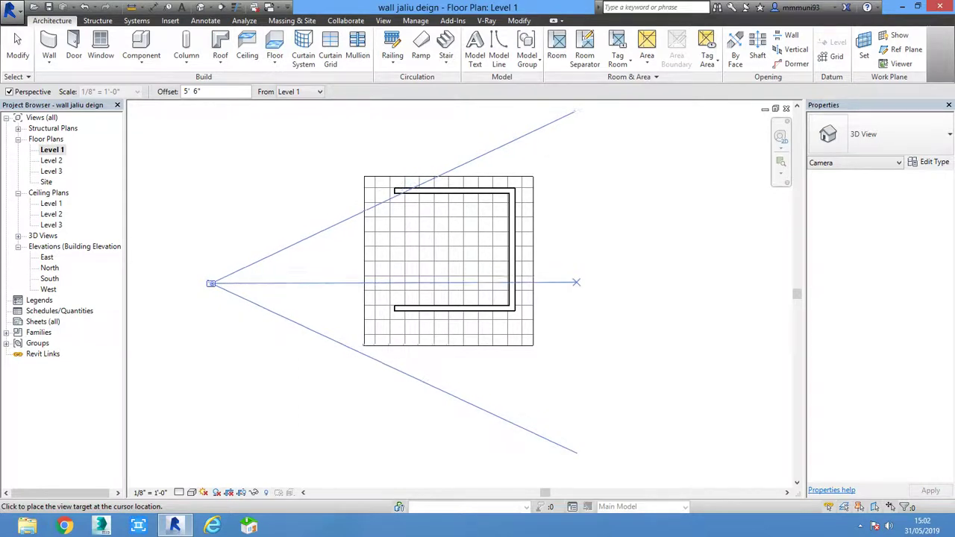
{"action": "middle_click_drag", "start_coordinate": [459, 298], "coordinate": [527, 281]}
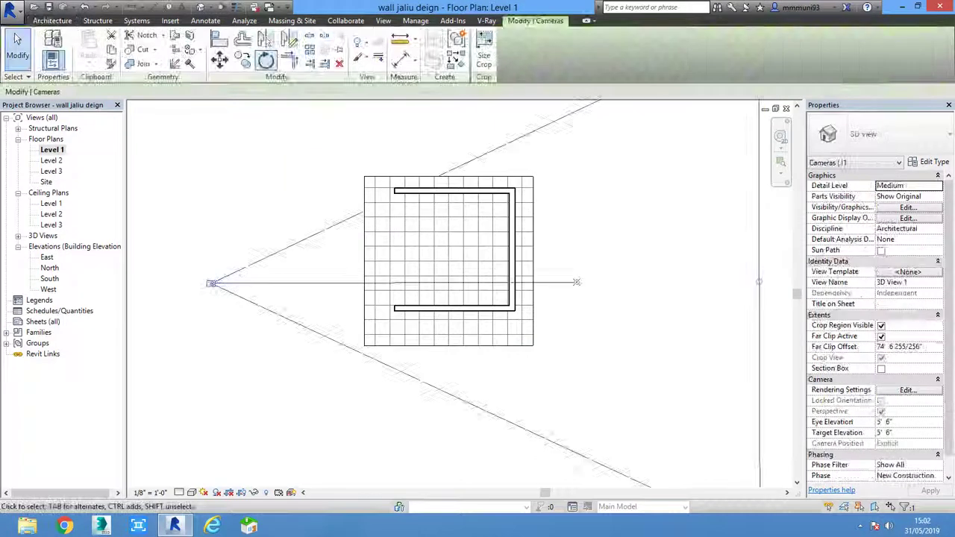
Create 3D View 2 with a second camera, trim its crop region, and shade it Realistic
{"action": "left_click", "coordinate": [211, 7]}
{"action": "left_click", "coordinate": [219, 36]}
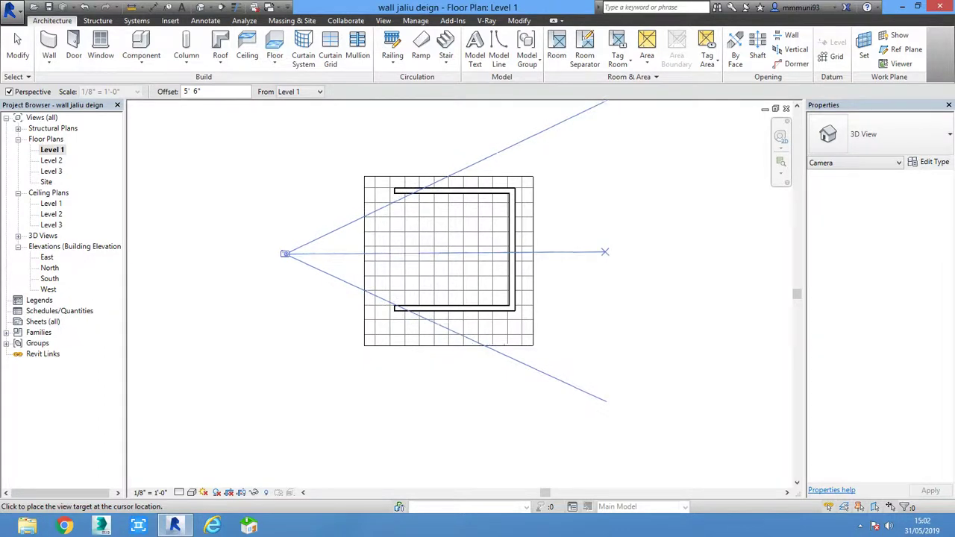
{"action": "left_click", "coordinate": [576, 252]}
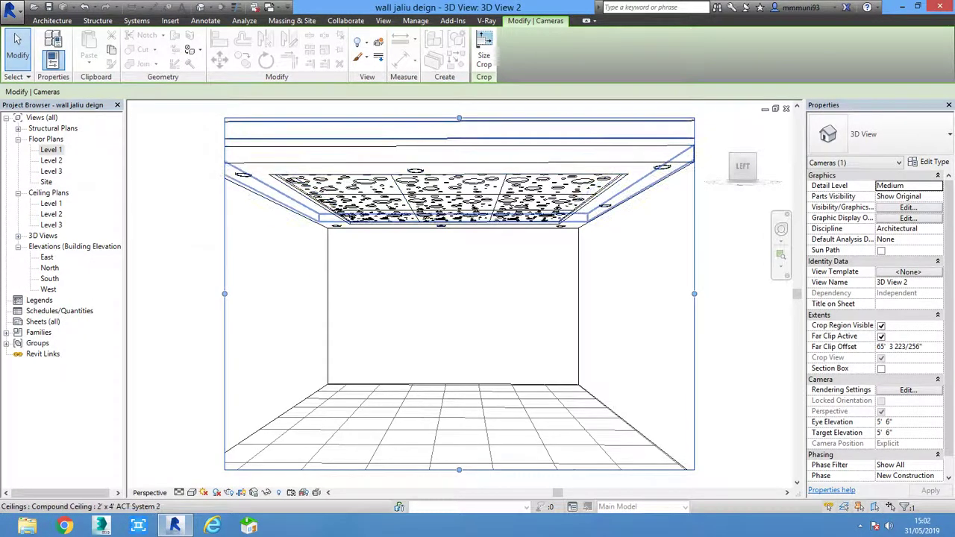
{"action": "left_click_drag", "start_coordinate": [459, 118], "coordinate": [457, 166]}
{"action": "left_click_drag", "start_coordinate": [694, 317], "coordinate": [707, 317]}
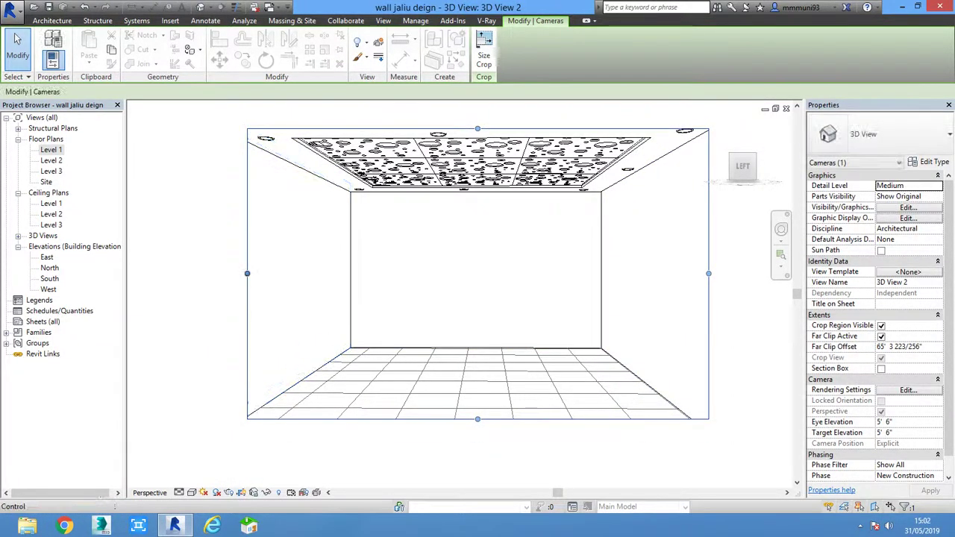
{"action": "key", "text": "Escape"}
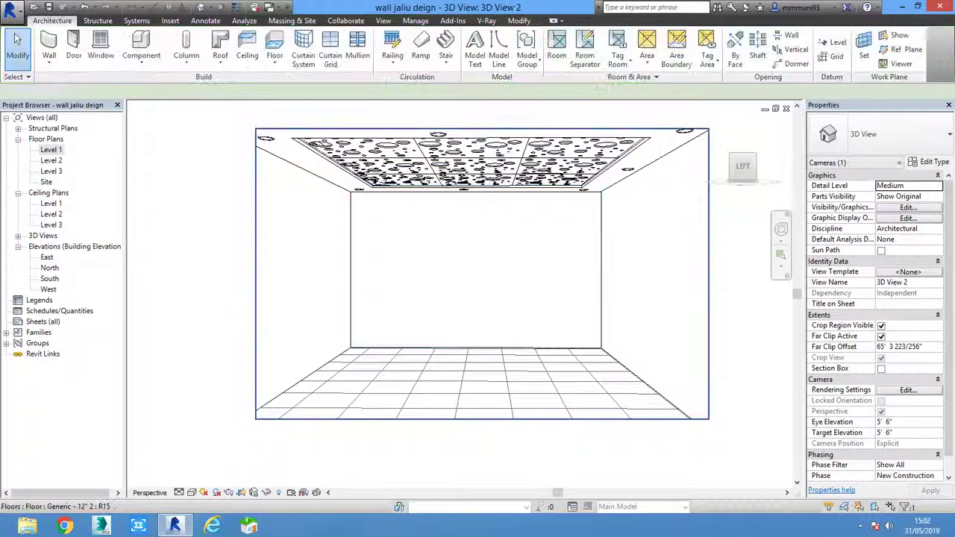
{"action": "left_click", "coordinate": [191, 493]}
{"action": "left_click", "coordinate": [224, 467]}
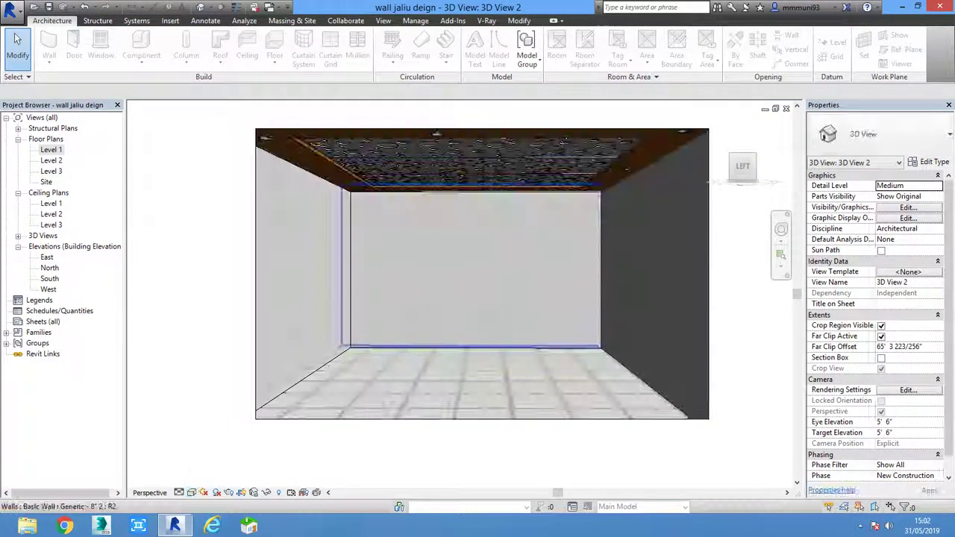
Set render quality to Low and lighting to Interior: Artificial only
{"action": "scroll", "coordinate": [589, 174], "scroll_direction": "up", "scroll_amount": 1}
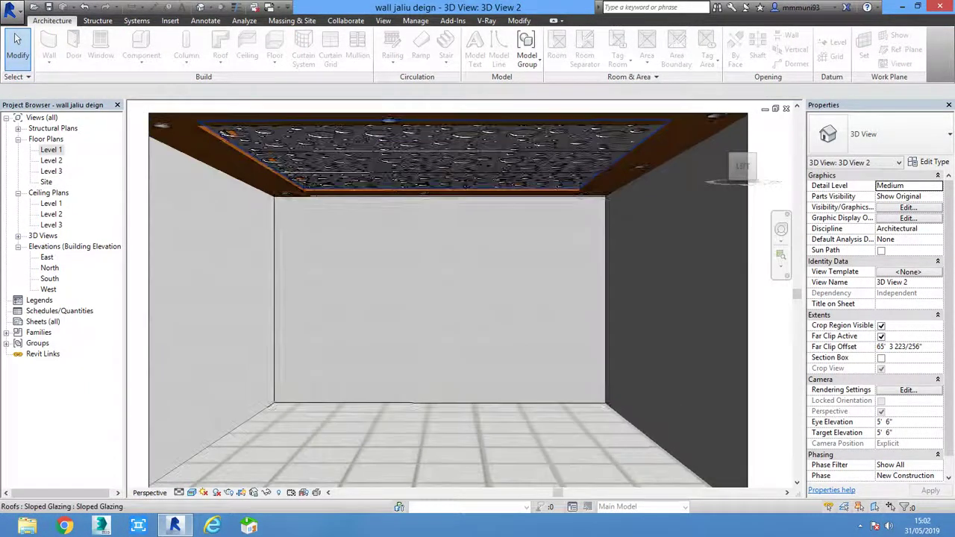
{"action": "left_click", "coordinate": [383, 20]}
{"action": "left_click", "coordinate": [266, 51]}
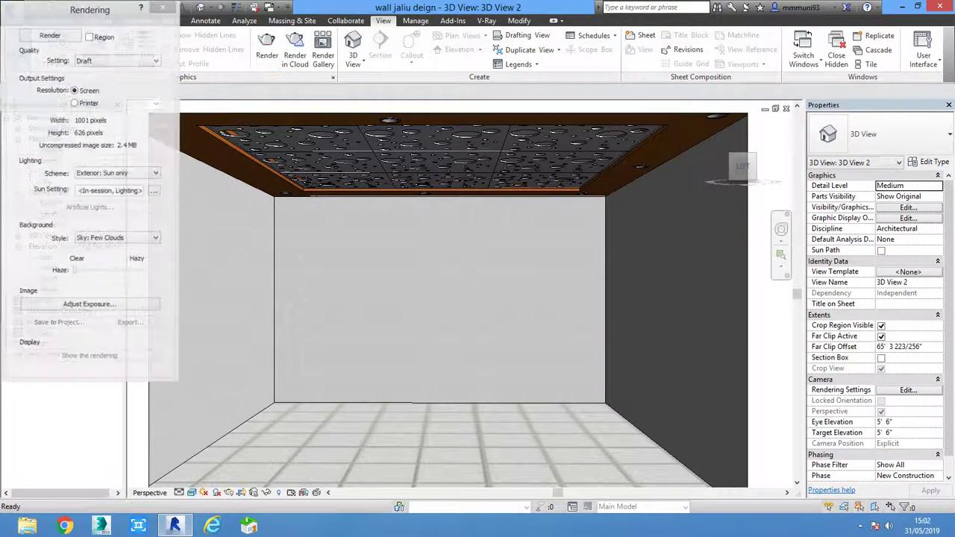
{"action": "left_click", "coordinate": [117, 61]}
{"action": "left_click", "coordinate": [86, 79]}
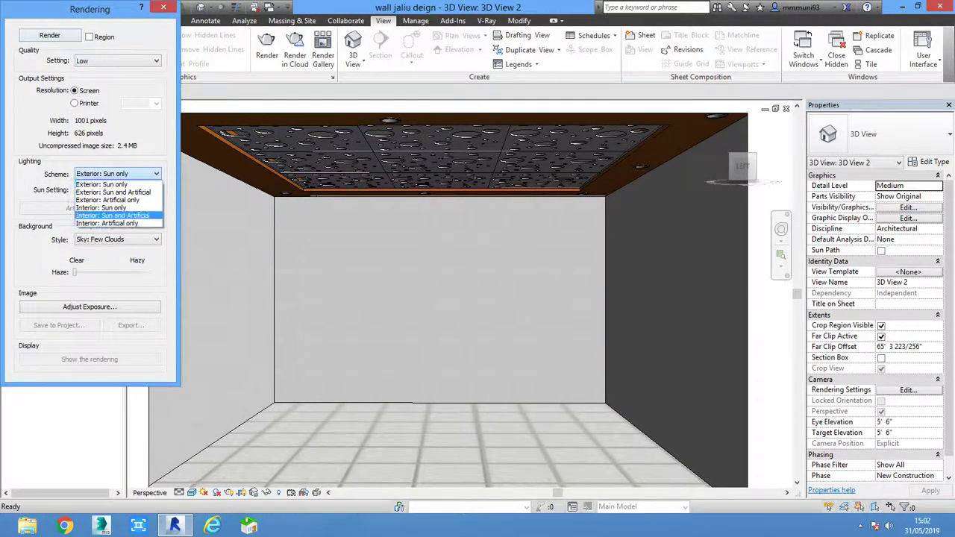
{"action": "left_click", "coordinate": [111, 217]}
Start the render, cancel it partway, close the dialog, and show the desktop
{"action": "left_click", "coordinate": [49, 35]}
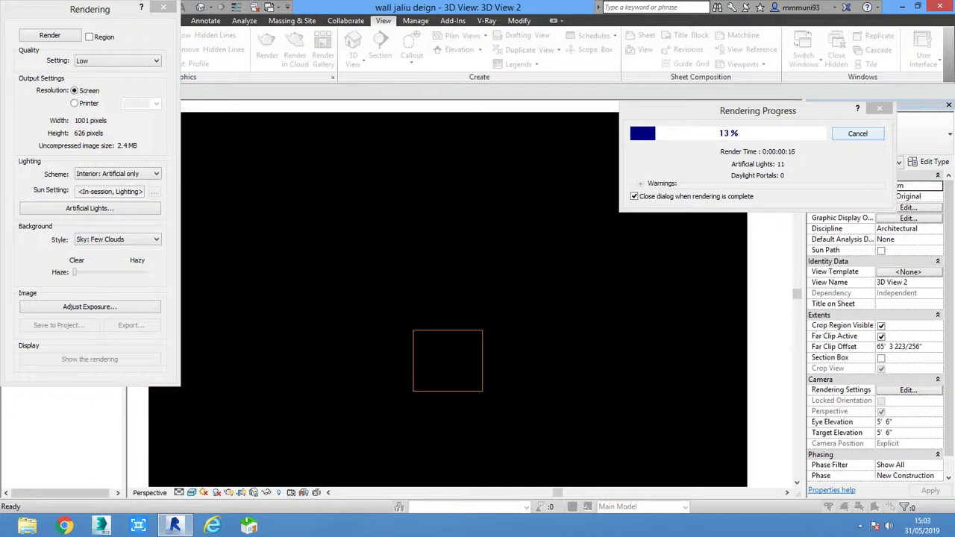
{"action": "key", "text": "Escape"}
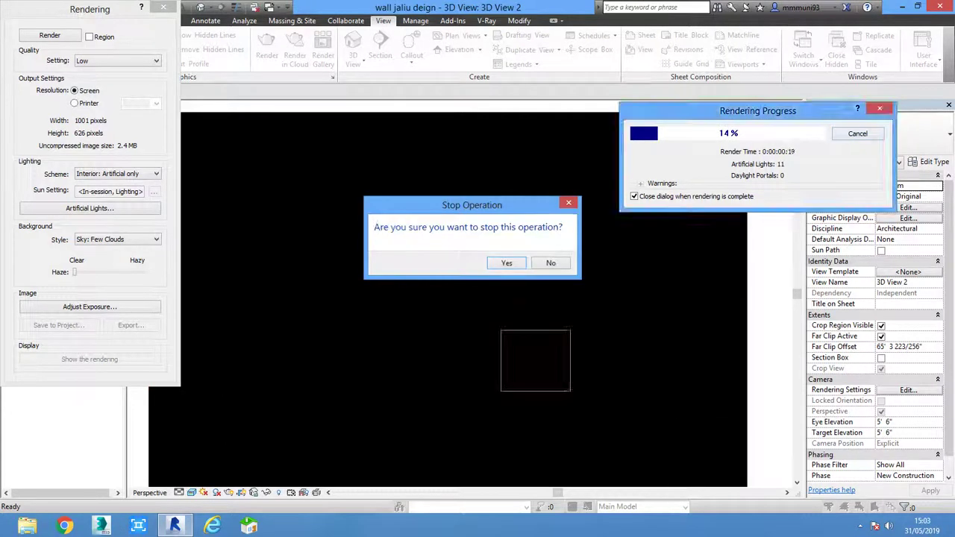
{"action": "key", "text": "Escape"}
{"action": "key", "text": "Escape"}
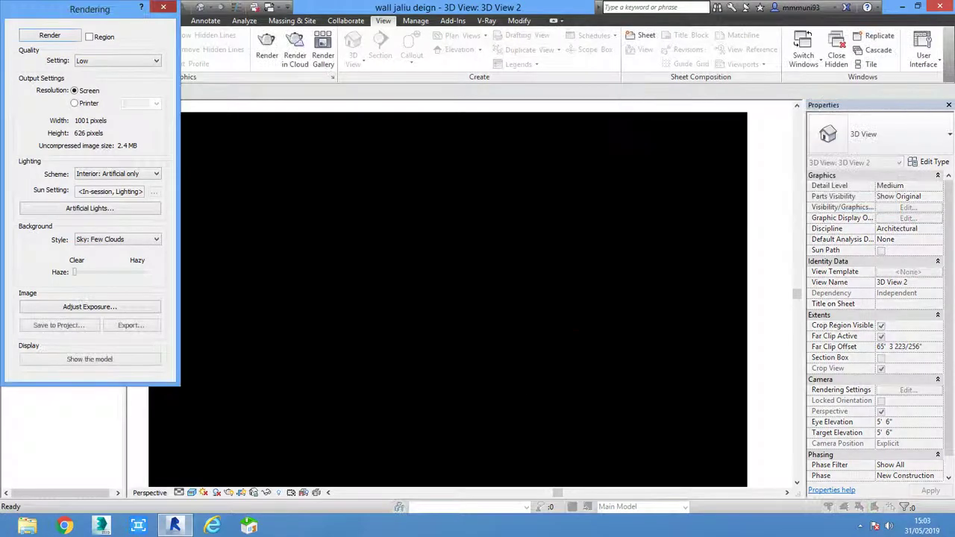
{"action": "key", "text": "Escape"}
{"action": "key", "text": "super+d"}
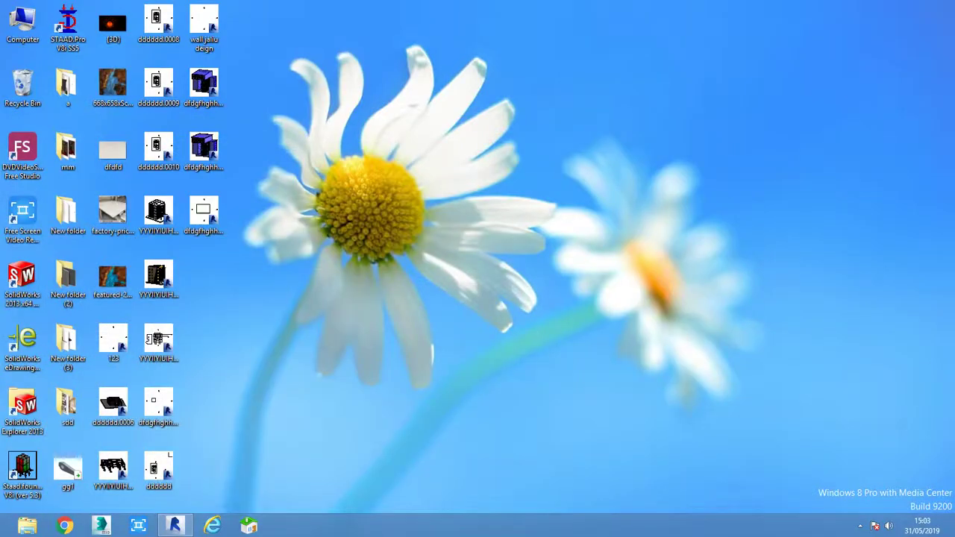
Bring Revit back from the taskbar and zoom the 3D View 2 bedroom perspective
{"action": "left_click", "coordinate": [860, 525]}
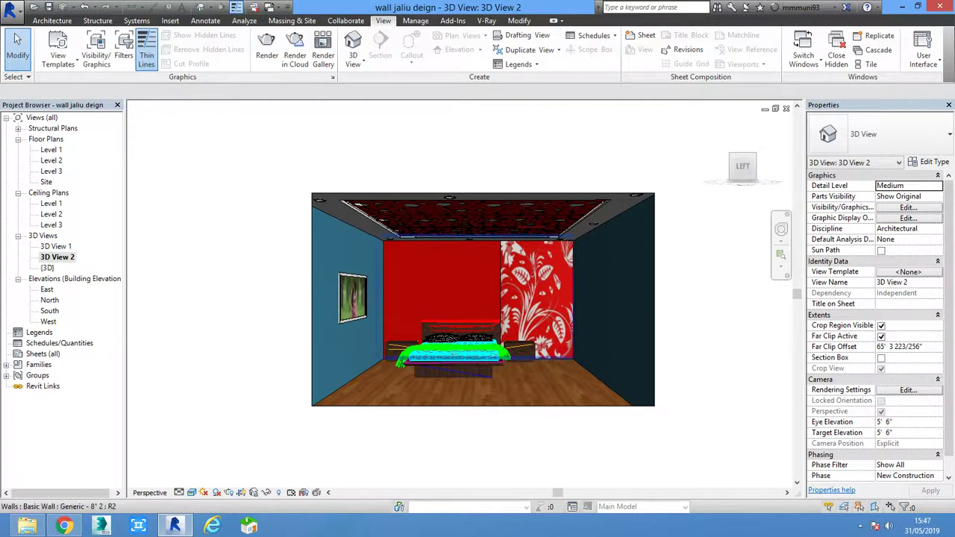
{"action": "scroll", "coordinate": [401, 254], "scroll_direction": "up", "scroll_amount": 2}
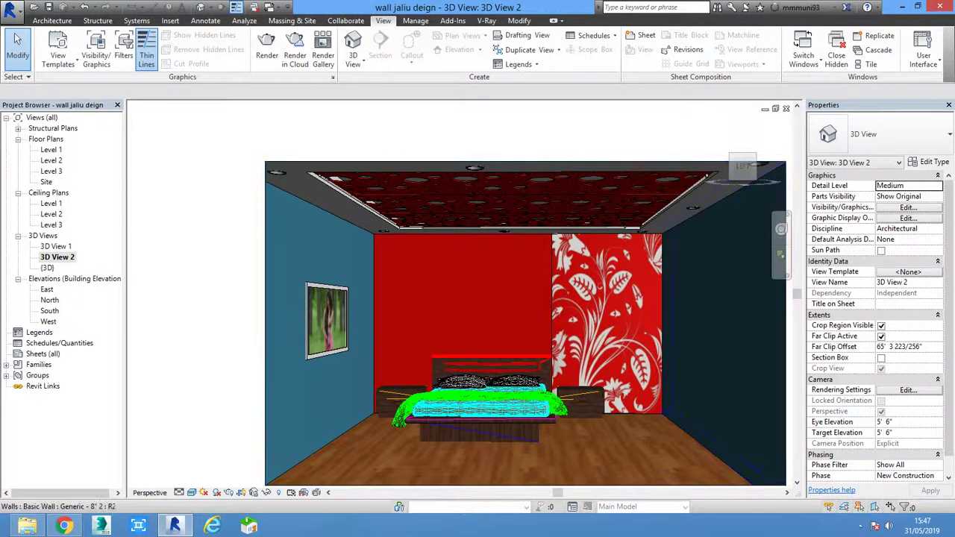
{"action": "scroll", "coordinate": [477, 313], "scroll_direction": "down", "scroll_amount": 1}
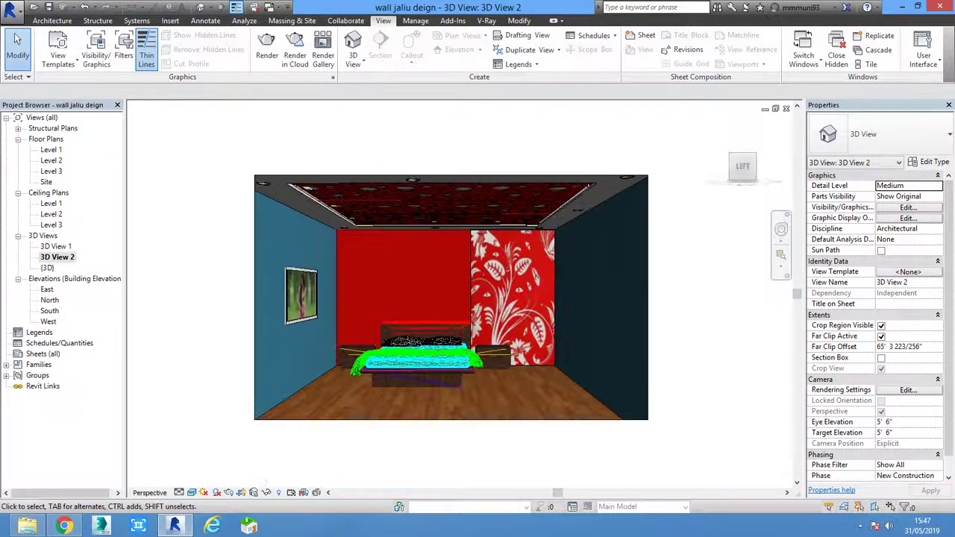
{"action": "scroll", "coordinate": [477, 313], "scroll_direction": "up", "scroll_amount": 2}
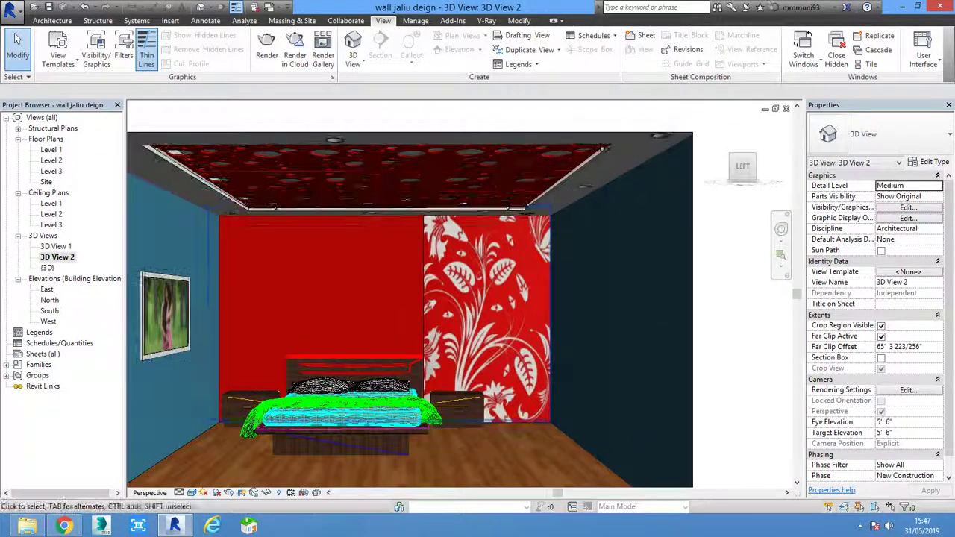